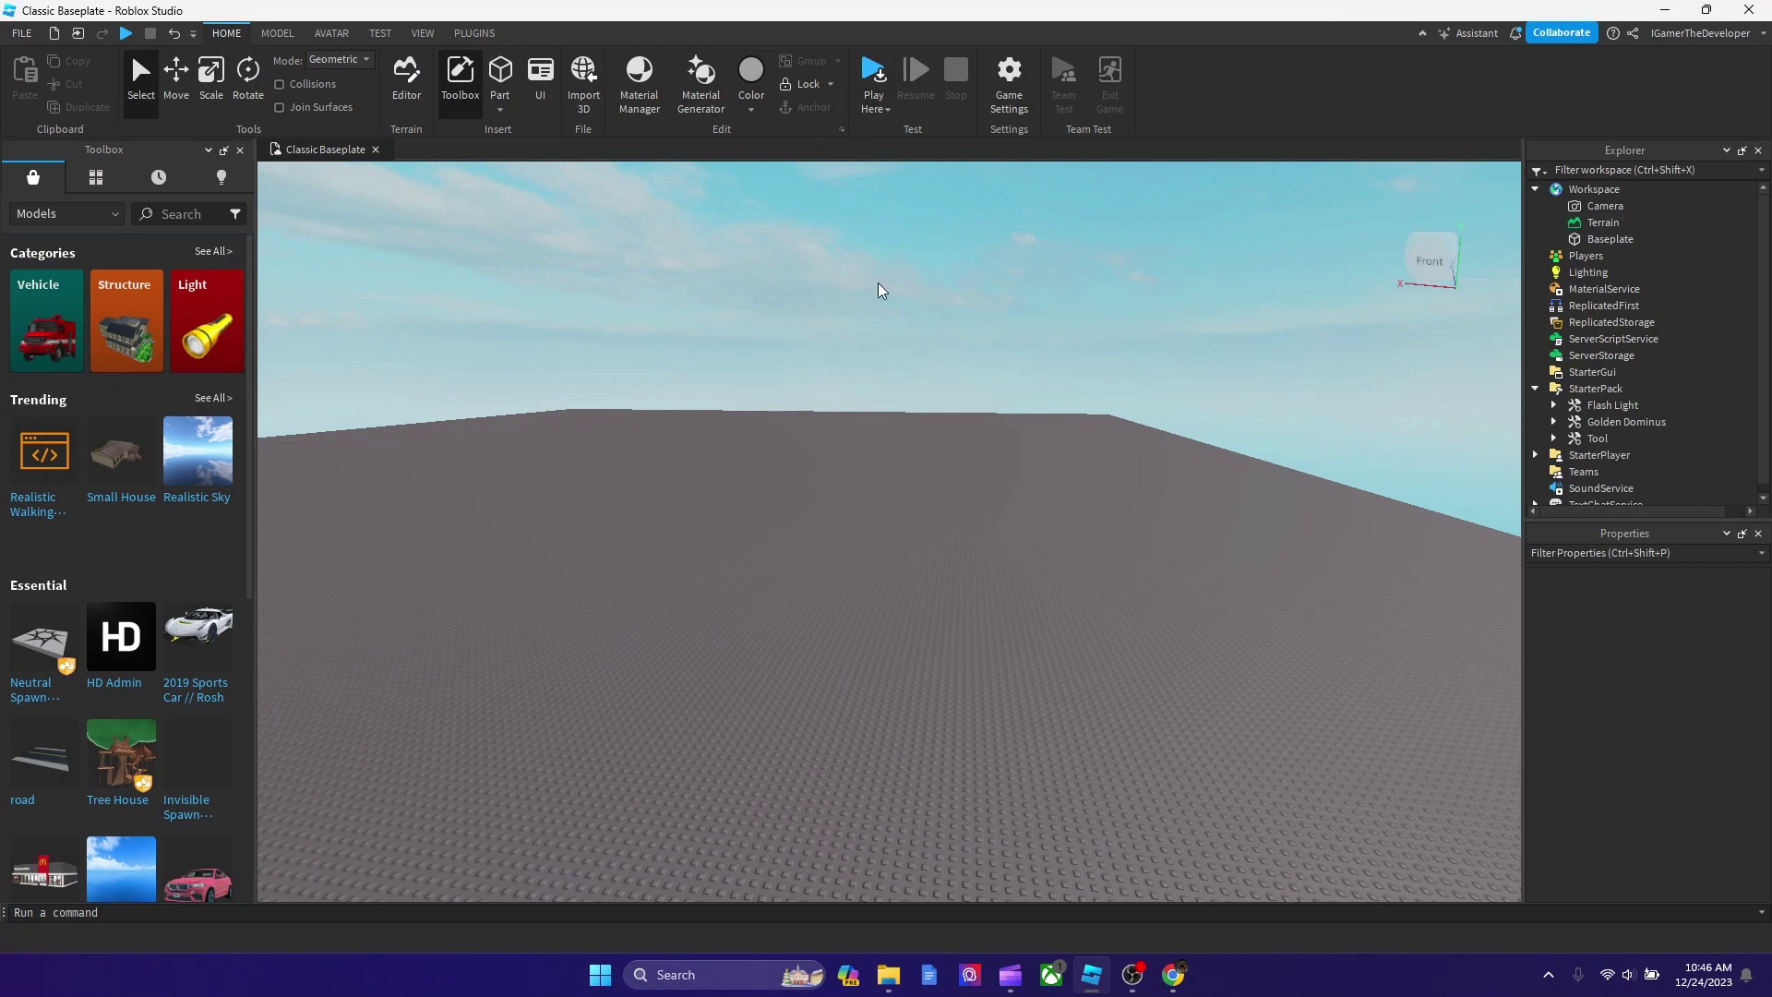
# Start a Play Here test of the Classic Baseplate so the avatar spawns with three starter tools.
pyautogui.press('w')
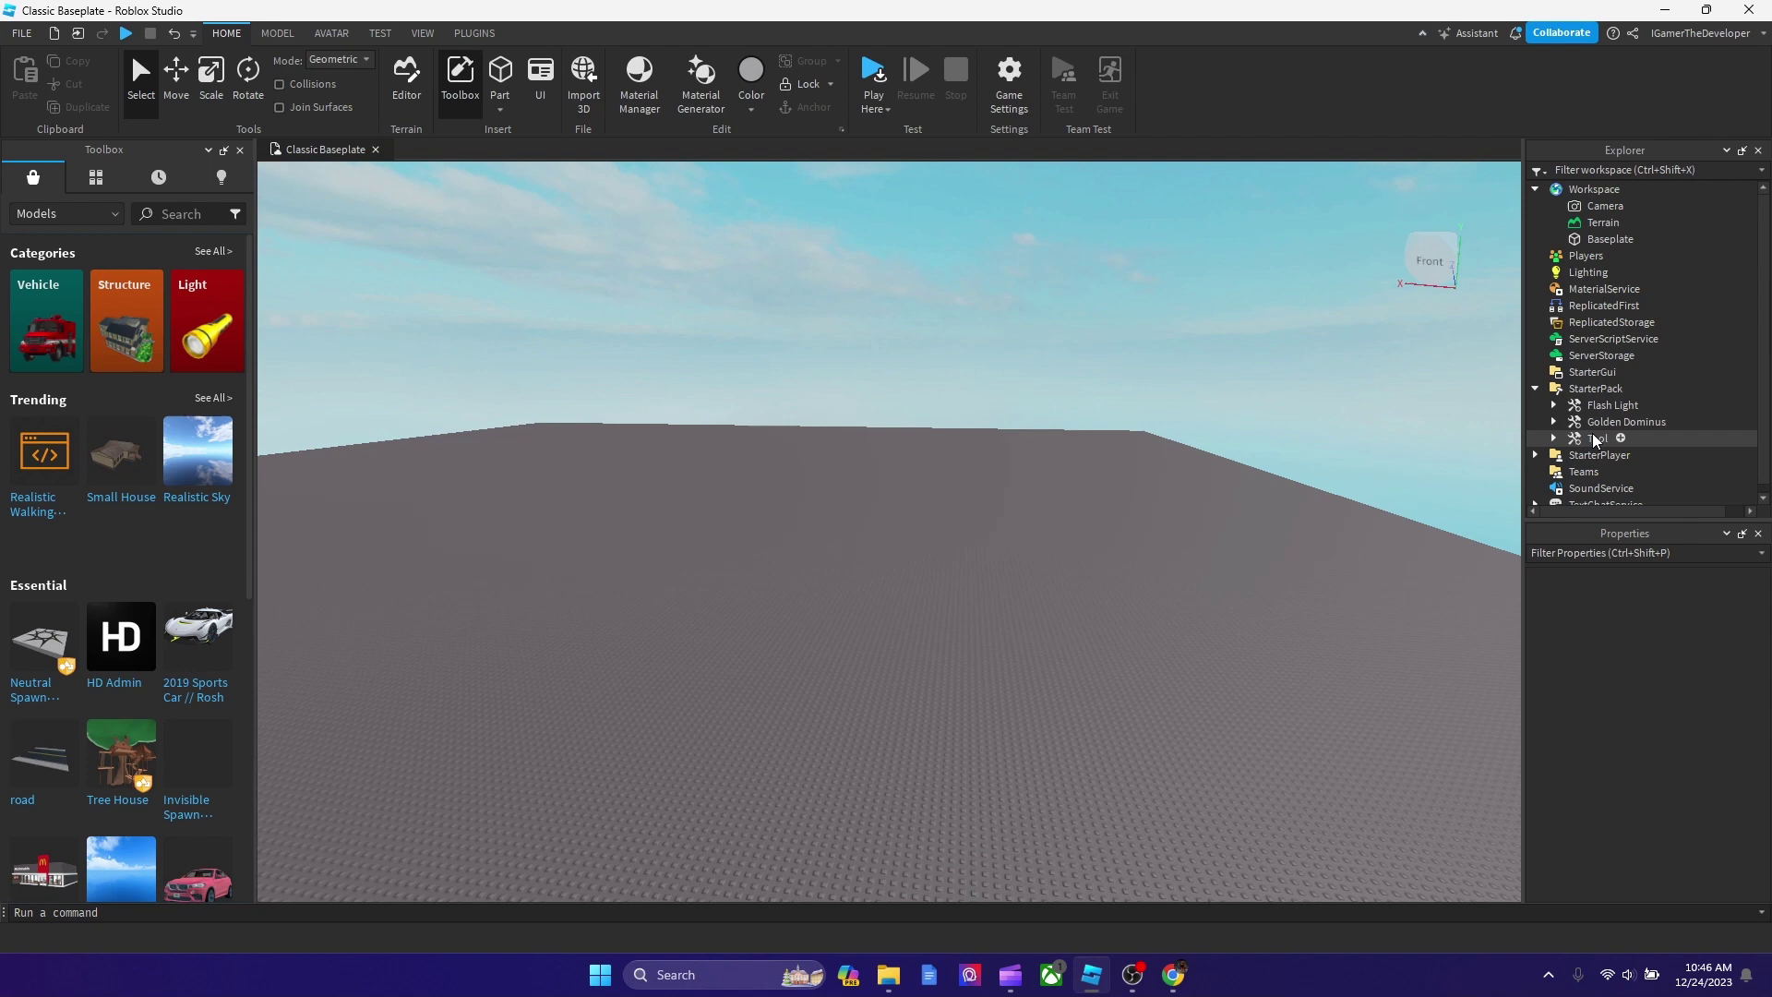
pyautogui.click(876, 78)
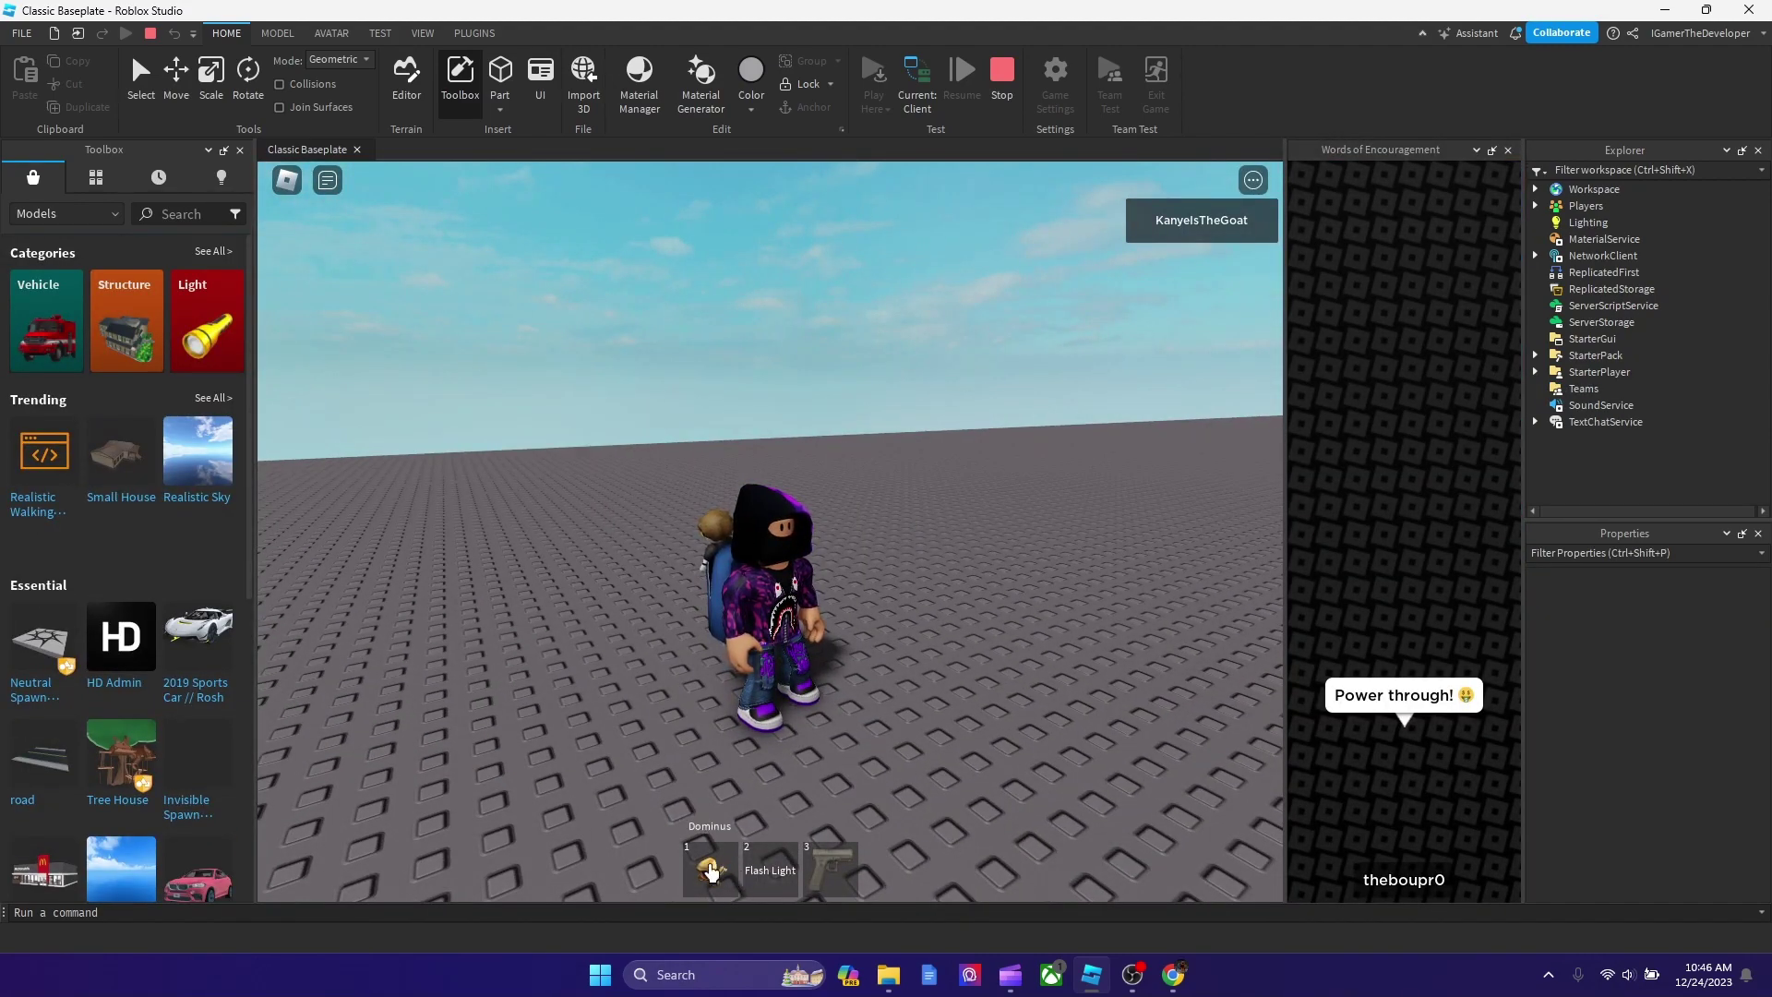
# Toggle the Dominus helmet on and off from hotbar slot 1, ending with it equipped.
pyautogui.click(709, 869)
pyautogui.click(709, 870)
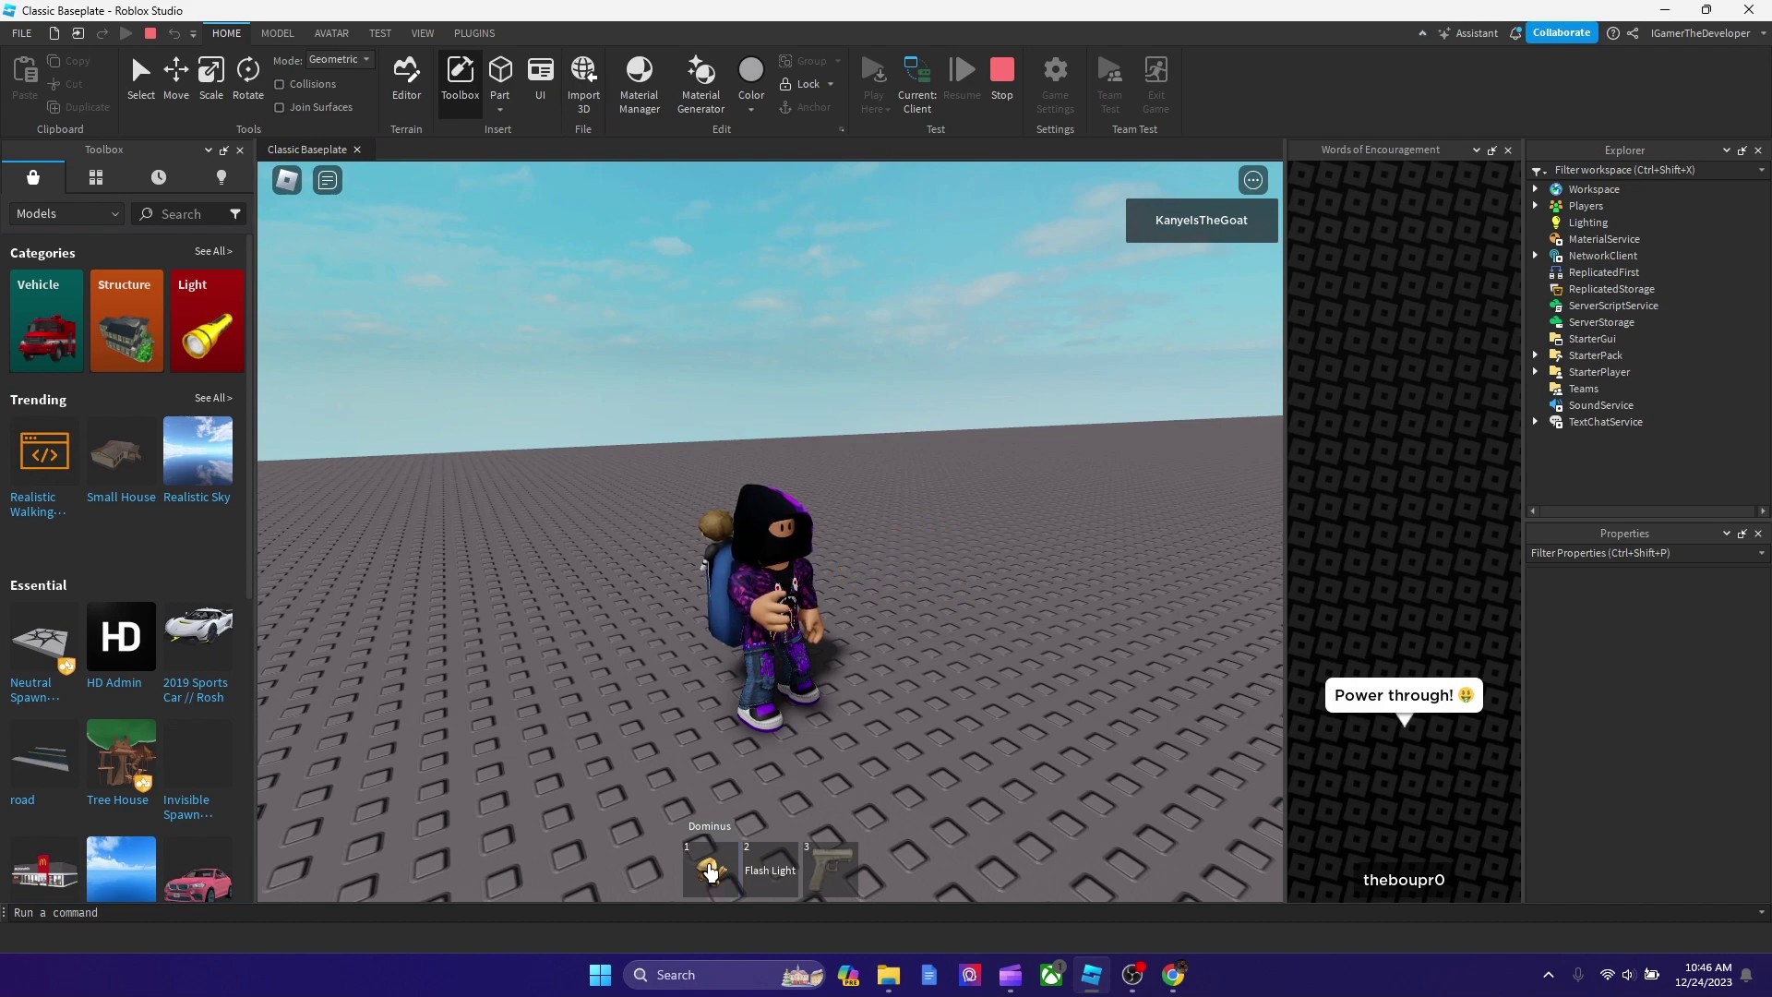
pyautogui.click(690, 846)
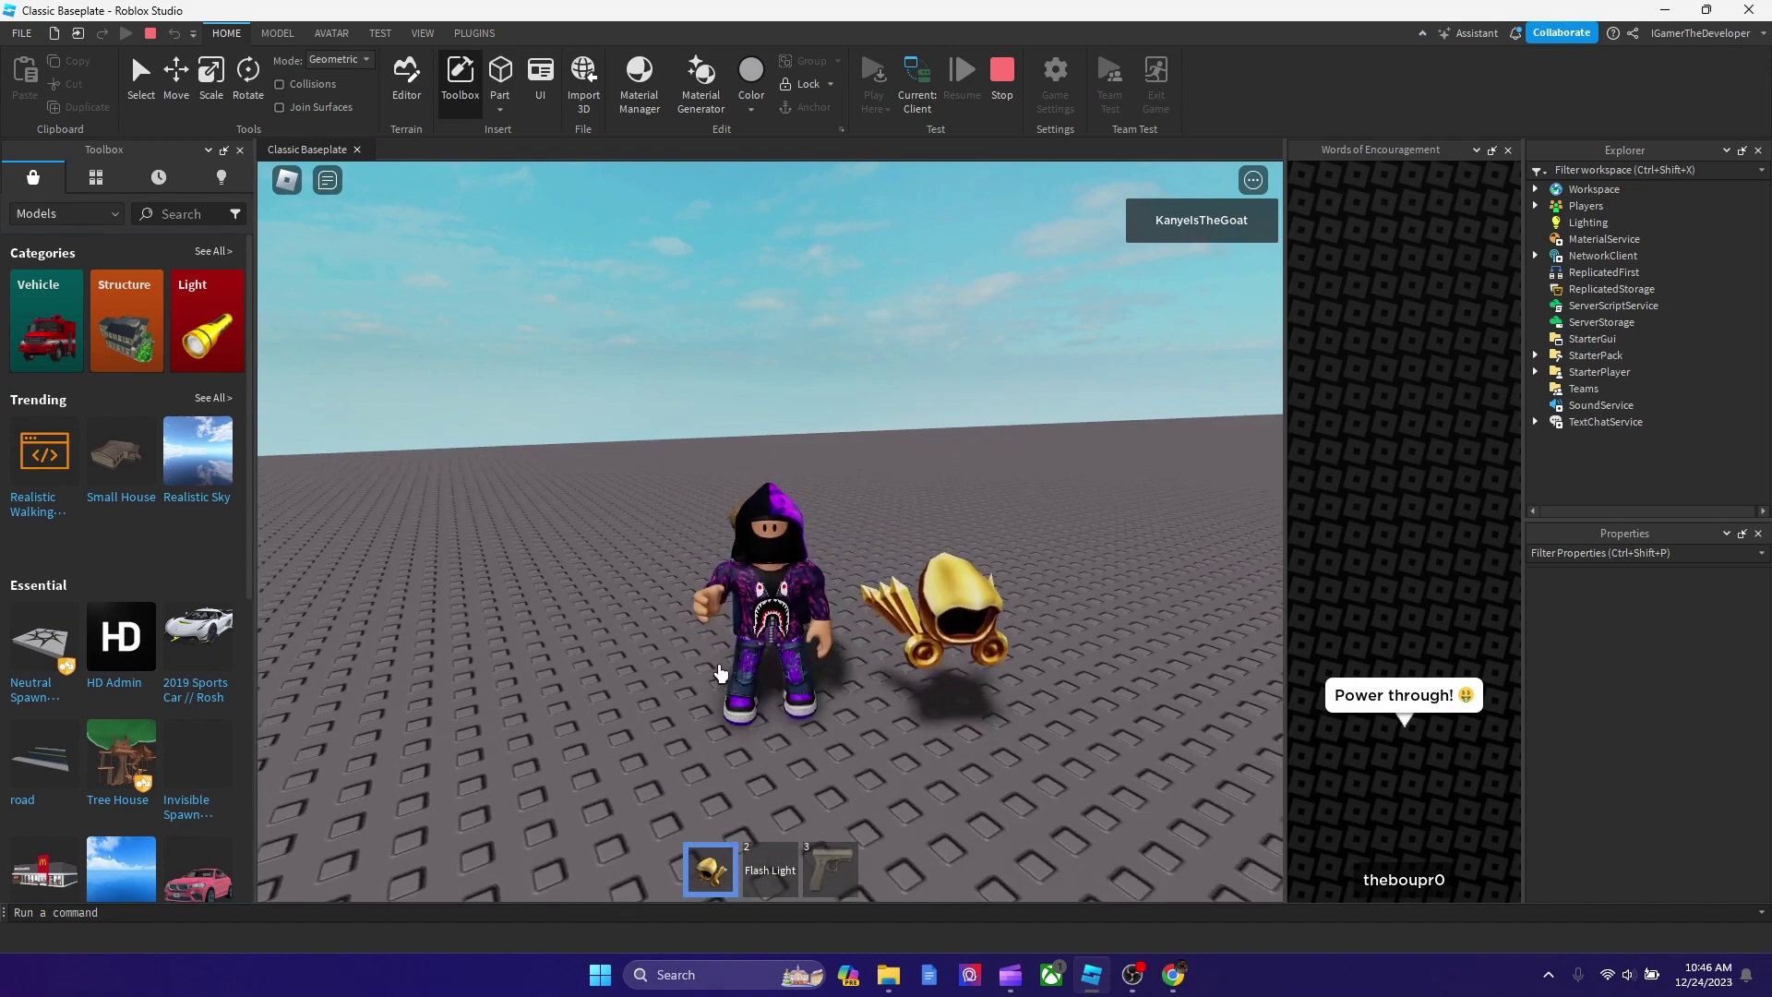
pyautogui.scroll(3, 736, 667)
pyautogui.scroll(2, 735, 666)
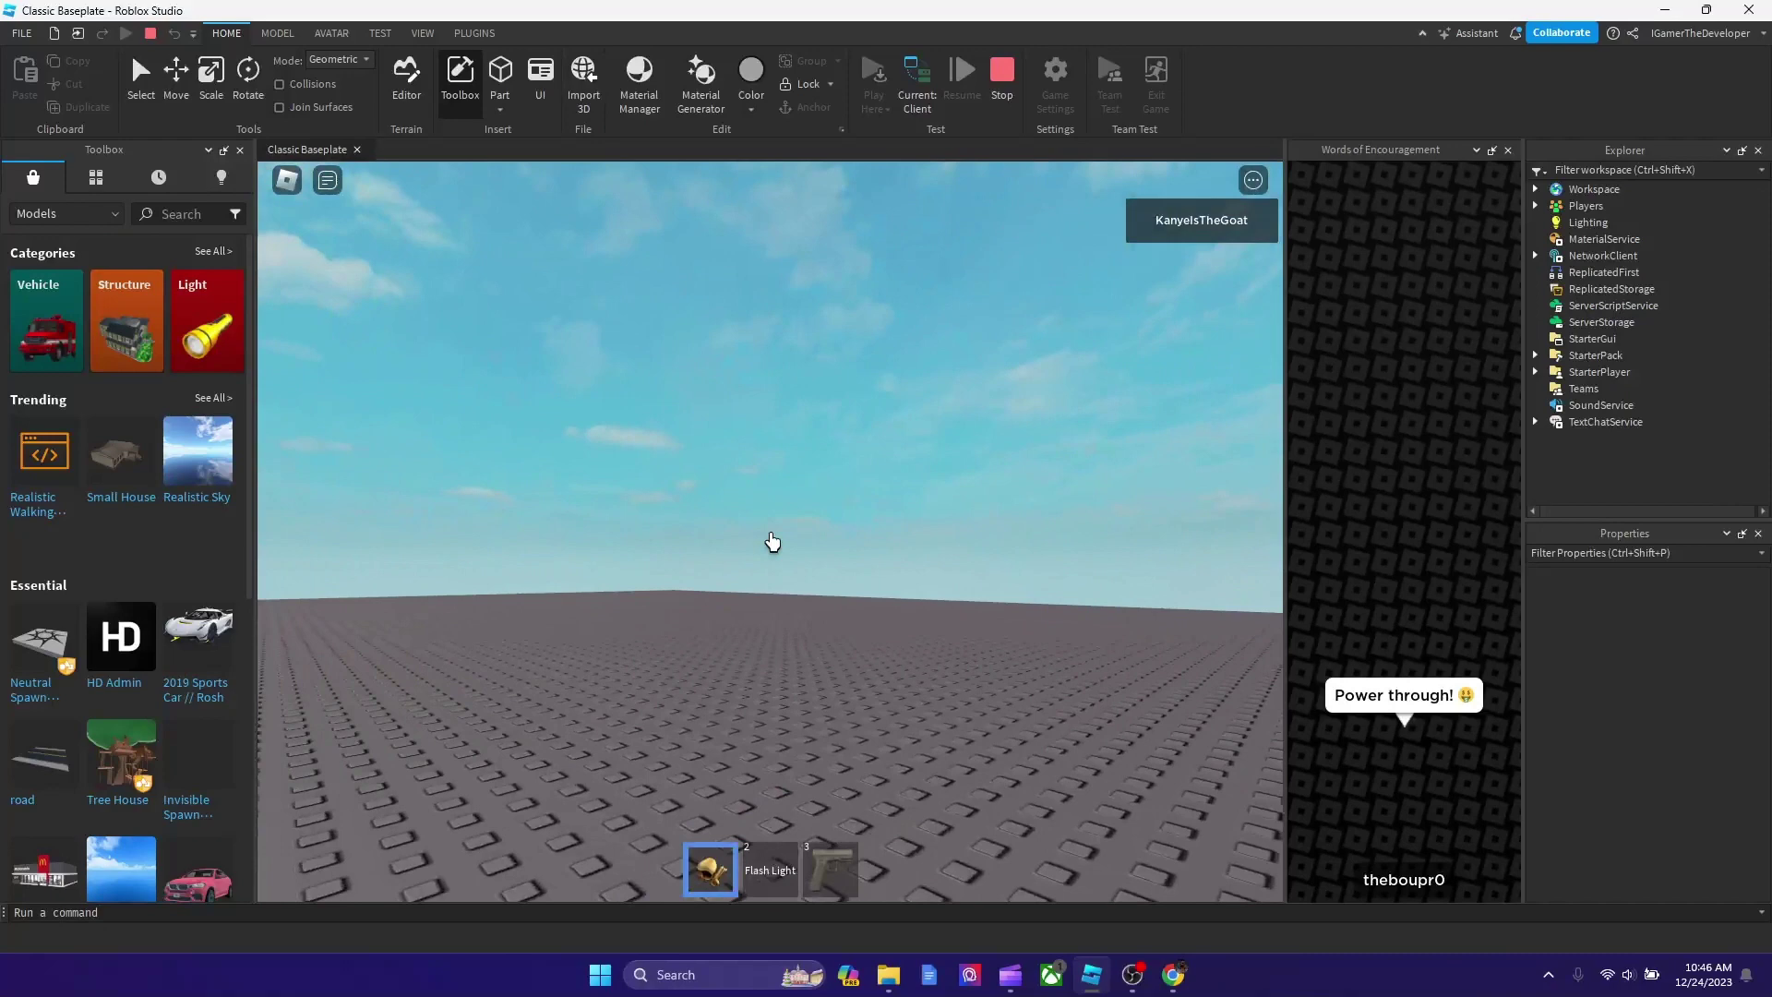
pyautogui.scroll(-4, 772, 542)
pyautogui.press('s')
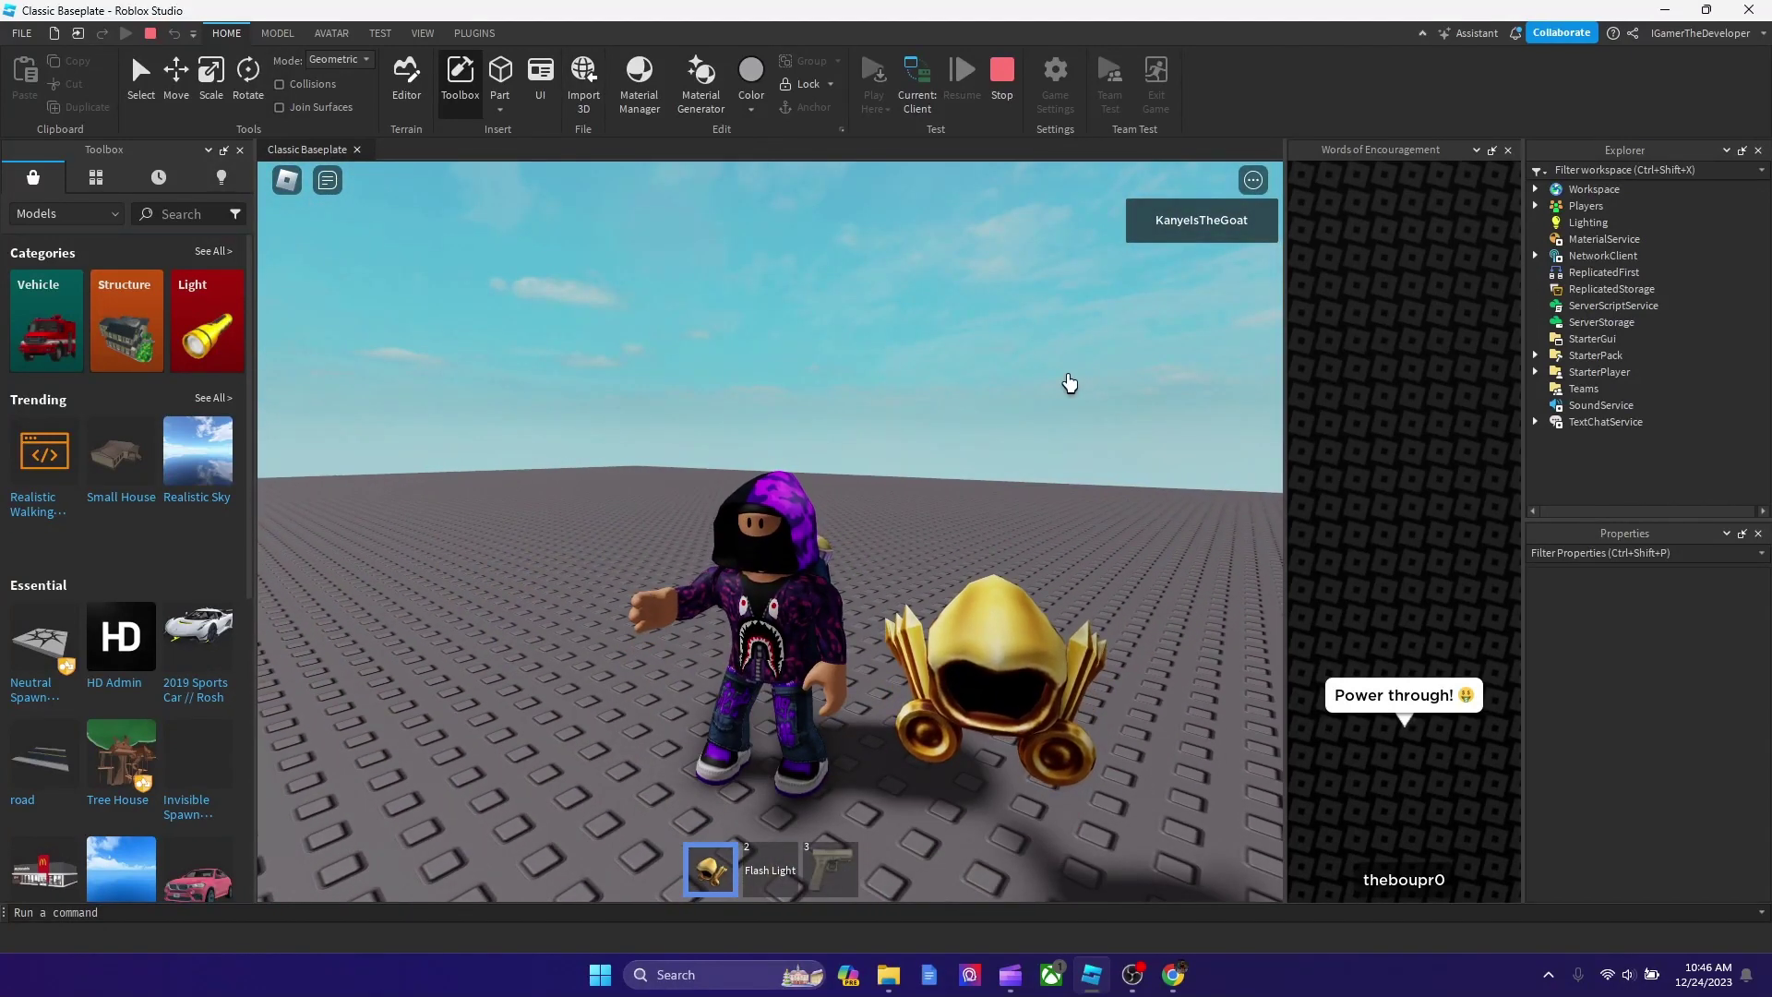
# Switch between the Flash Light and Dominus while walking the avatar back and forth.
pyautogui.press('2')
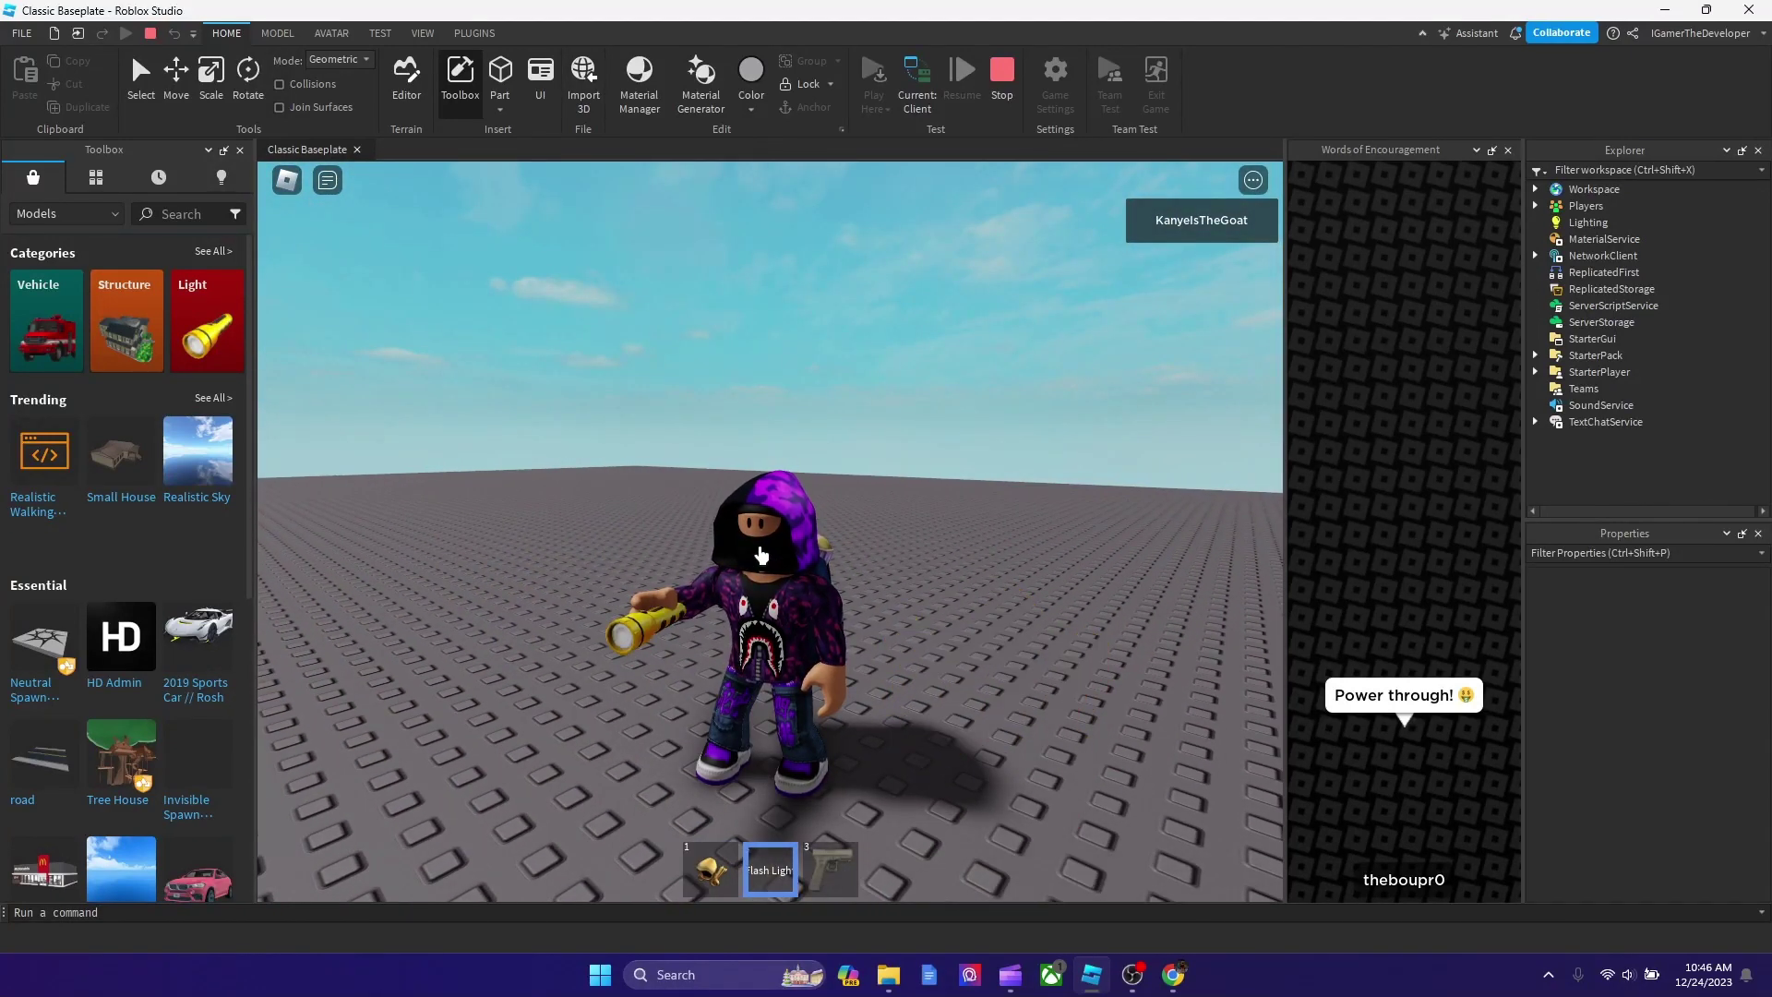
pyautogui.press('w')
pyautogui.press('s')
pyautogui.press('w')
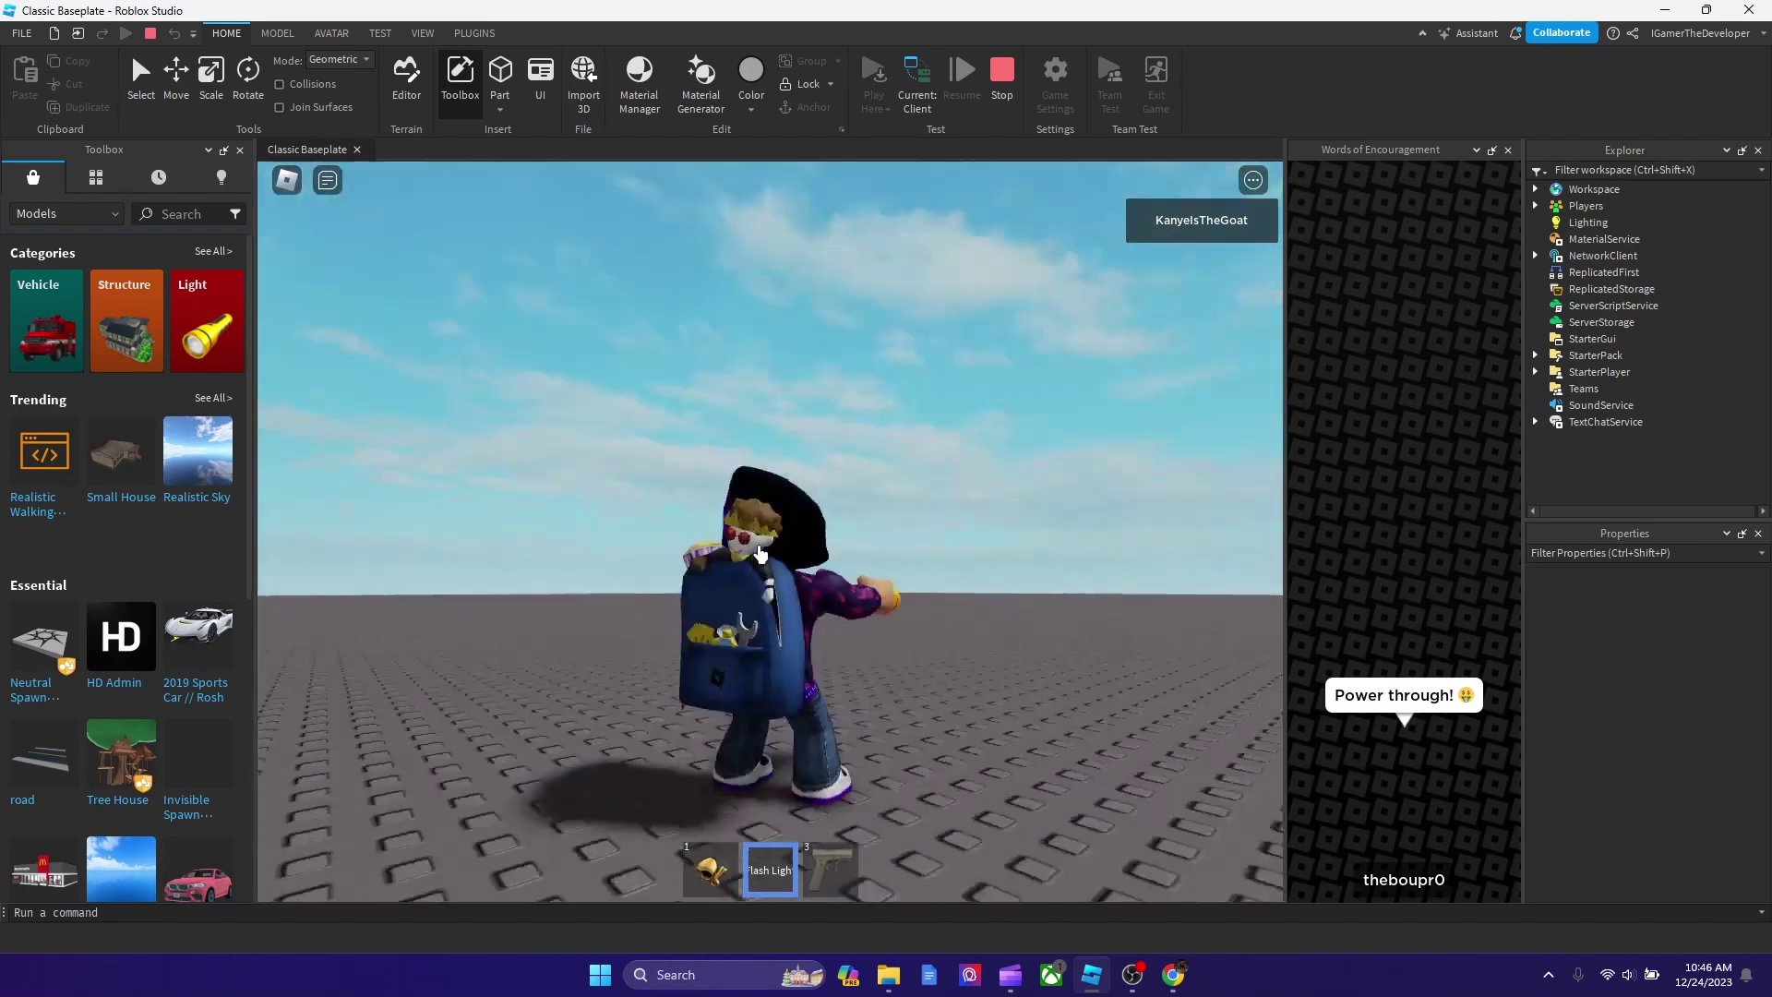
pyautogui.press('1')
pyautogui.press('s')
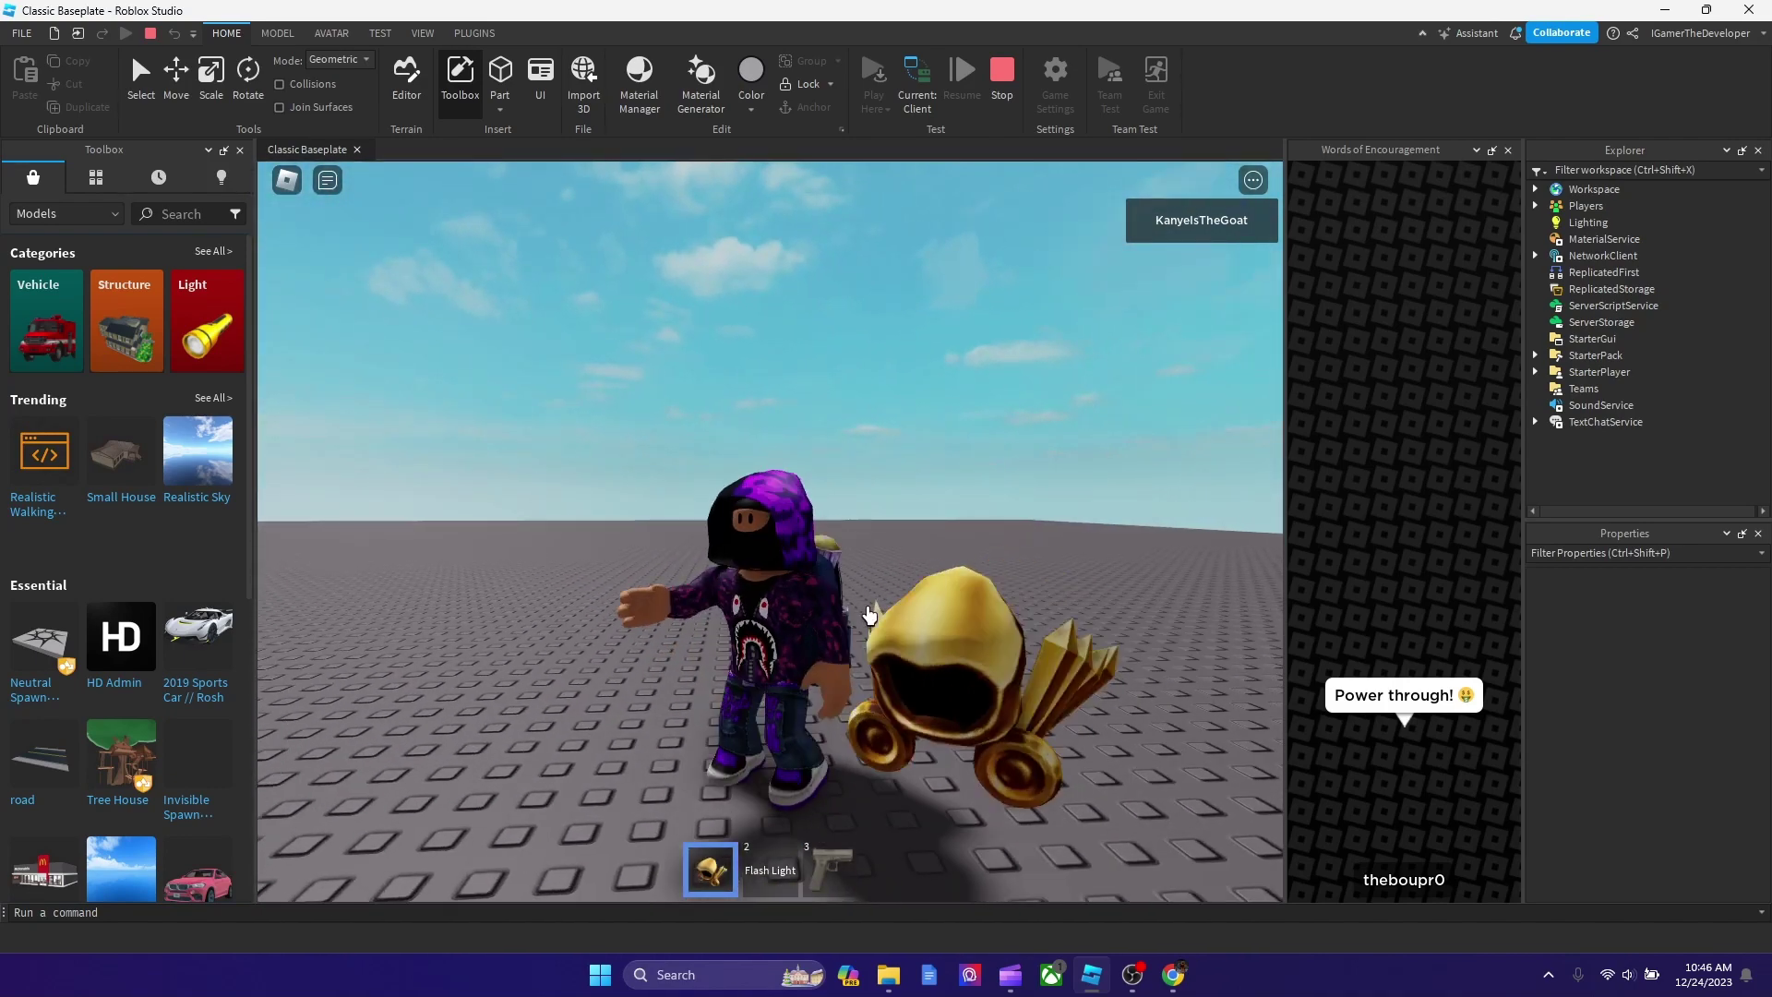
# Turn the avatar around to face the camera and re-equip the Flash Light.
pyautogui.press('a')
pyautogui.press('s')
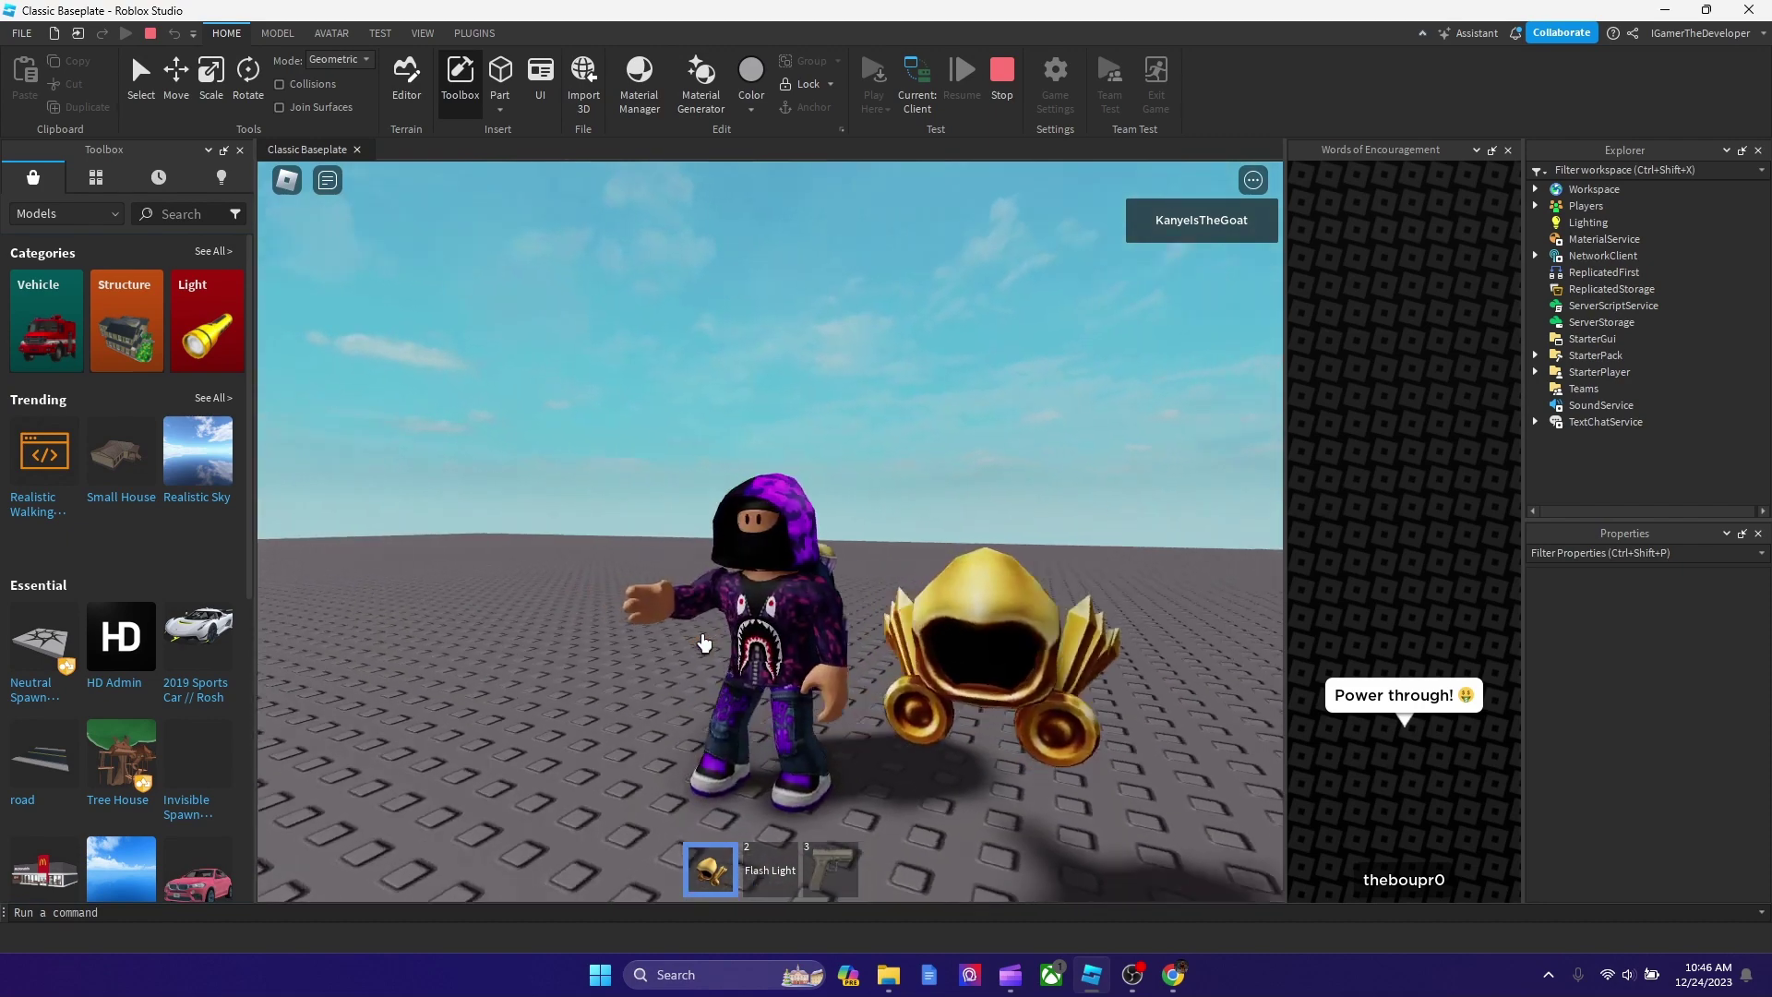
pyautogui.press('d')
pyautogui.press('s')
pyautogui.press('2')
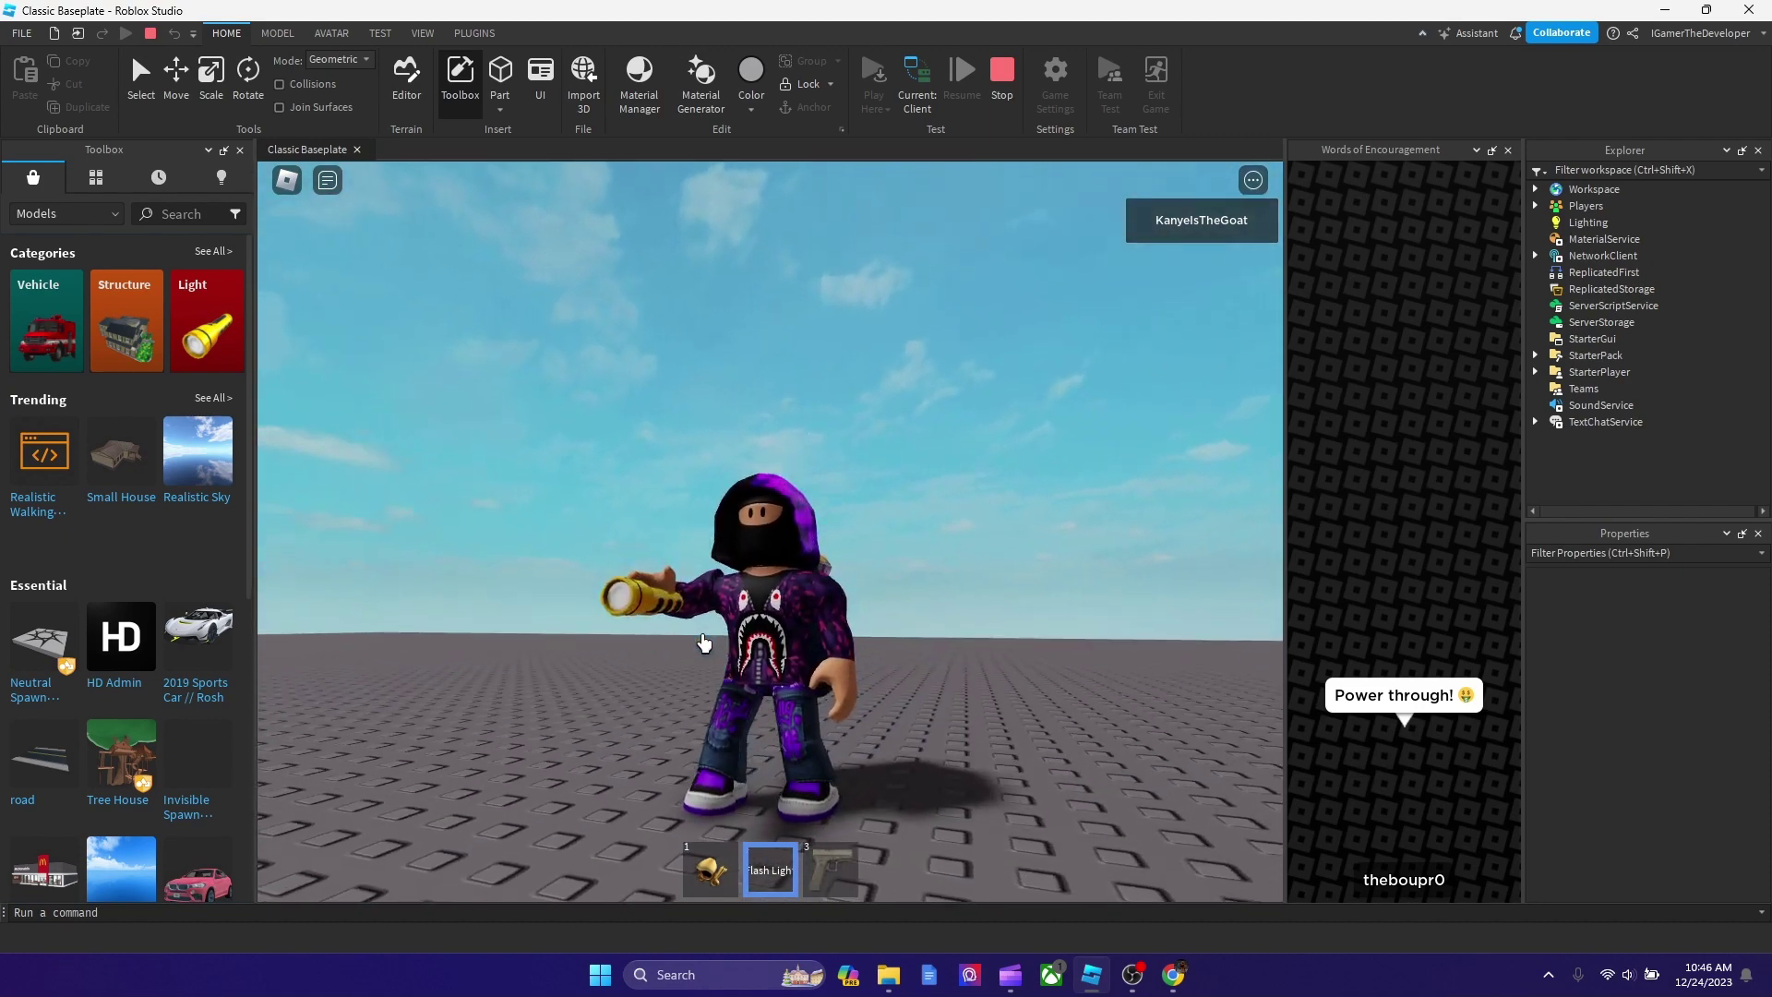
# Equip the gun, fire it toward the sky, and reload with R.
pyautogui.moveTo(703, 642); pyautogui.dragTo(674, 490, button='right')
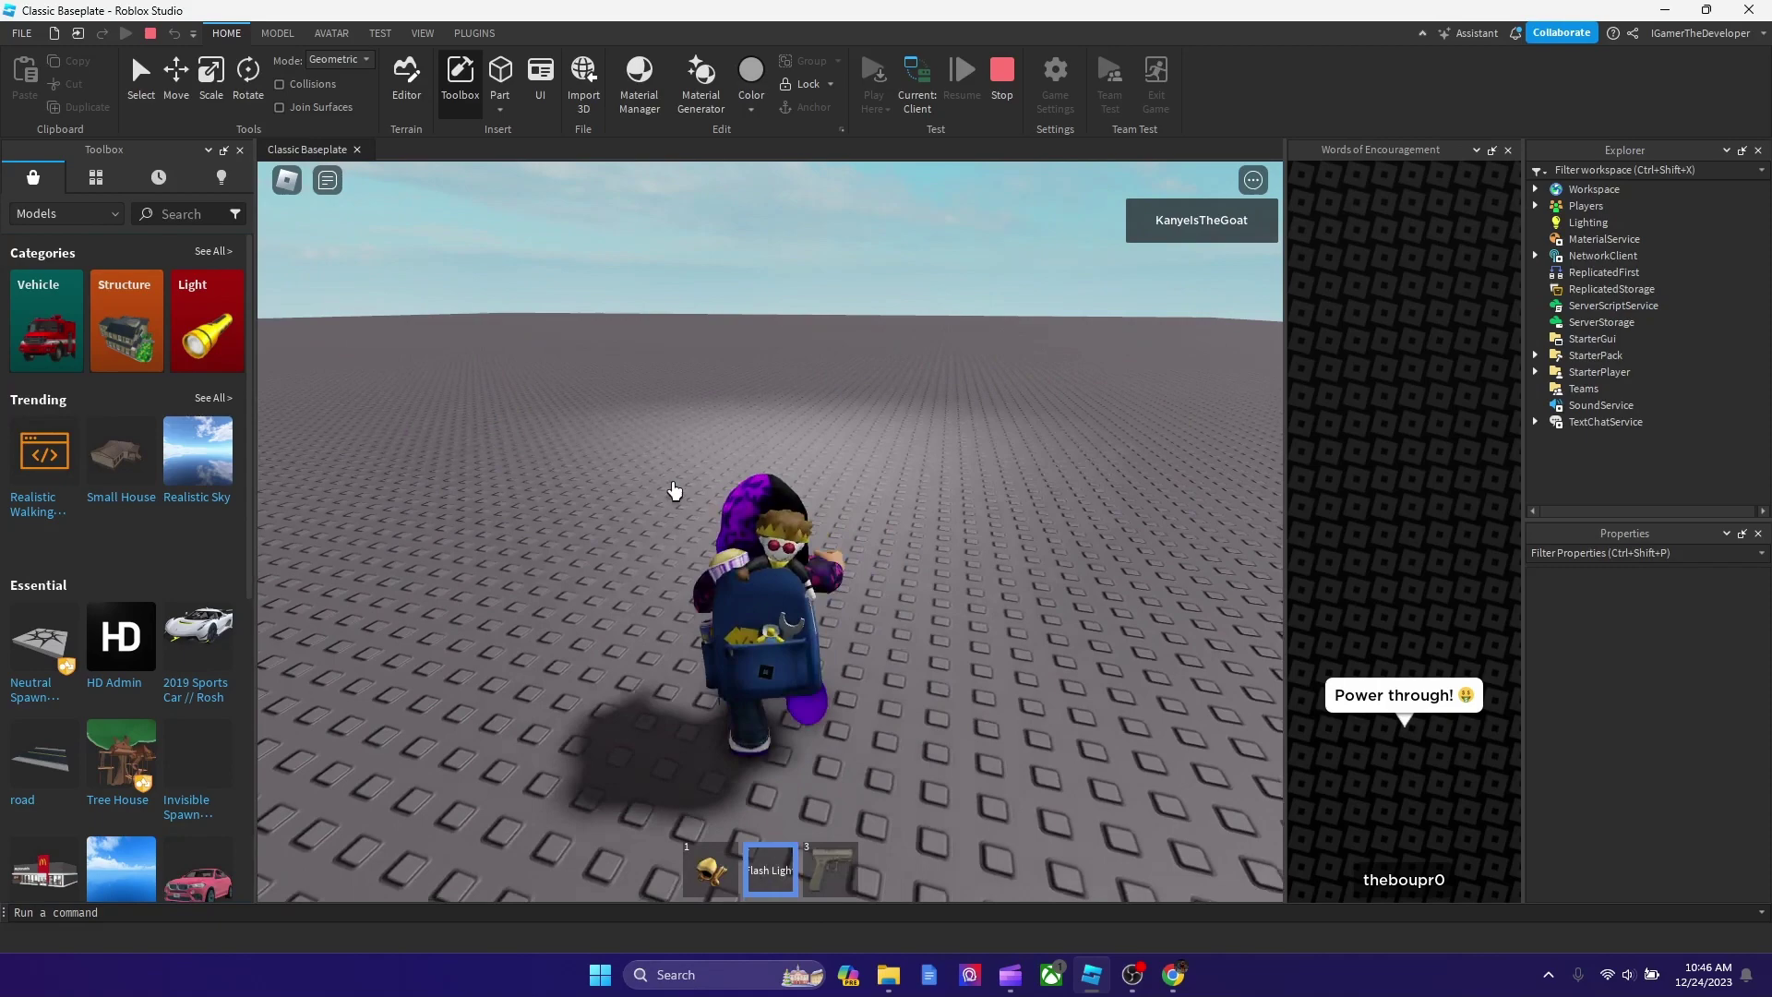
pyautogui.press('w')
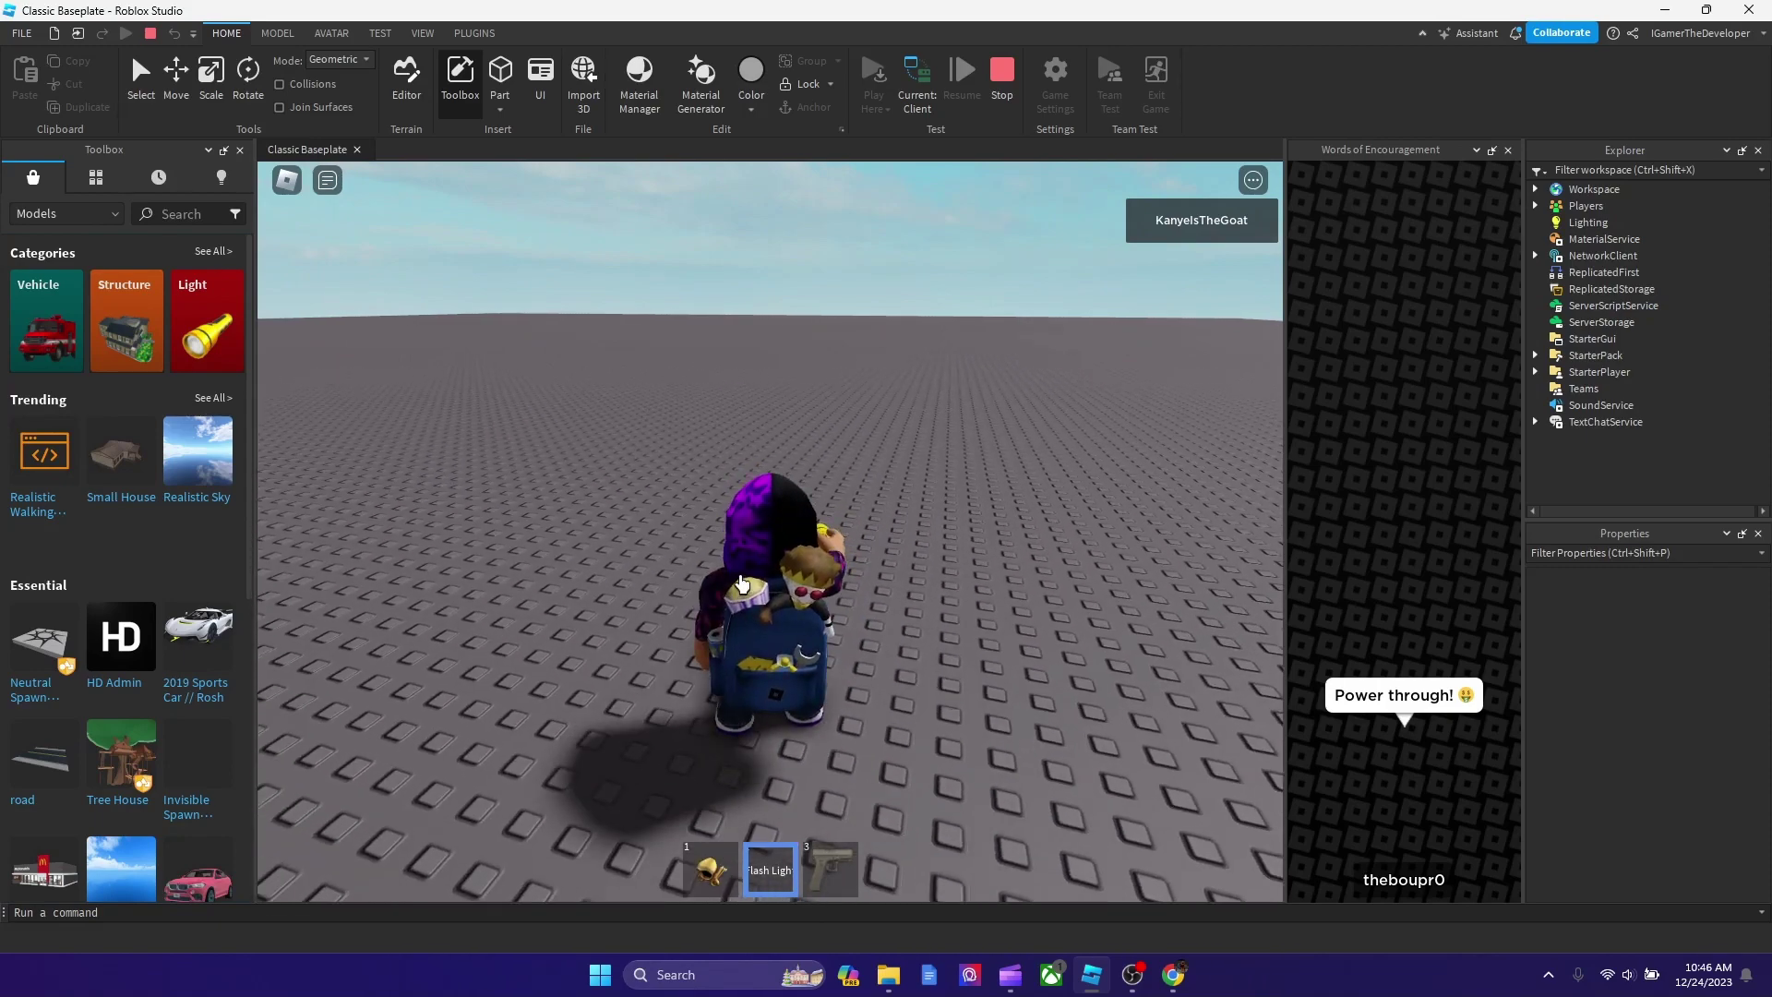
pyautogui.press('s')
pyautogui.moveTo(741, 583); pyautogui.dragTo(741, 582, button='right')
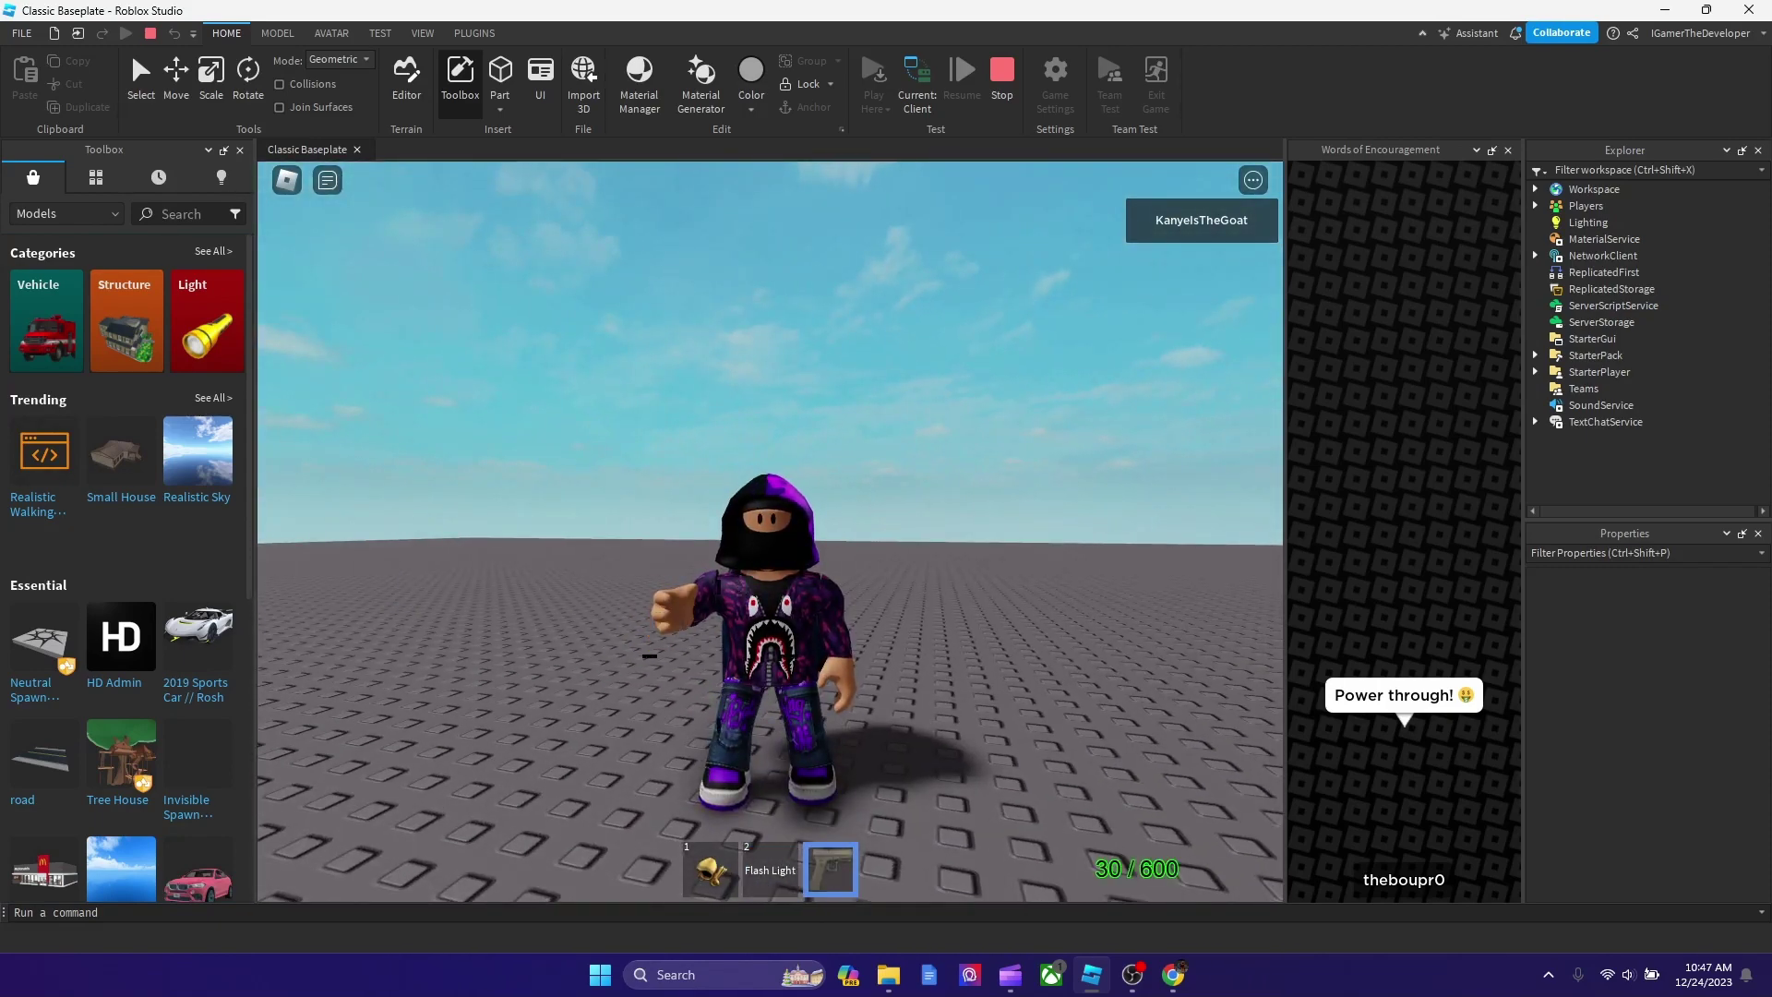
pyautogui.scroll(5, 740, 570)
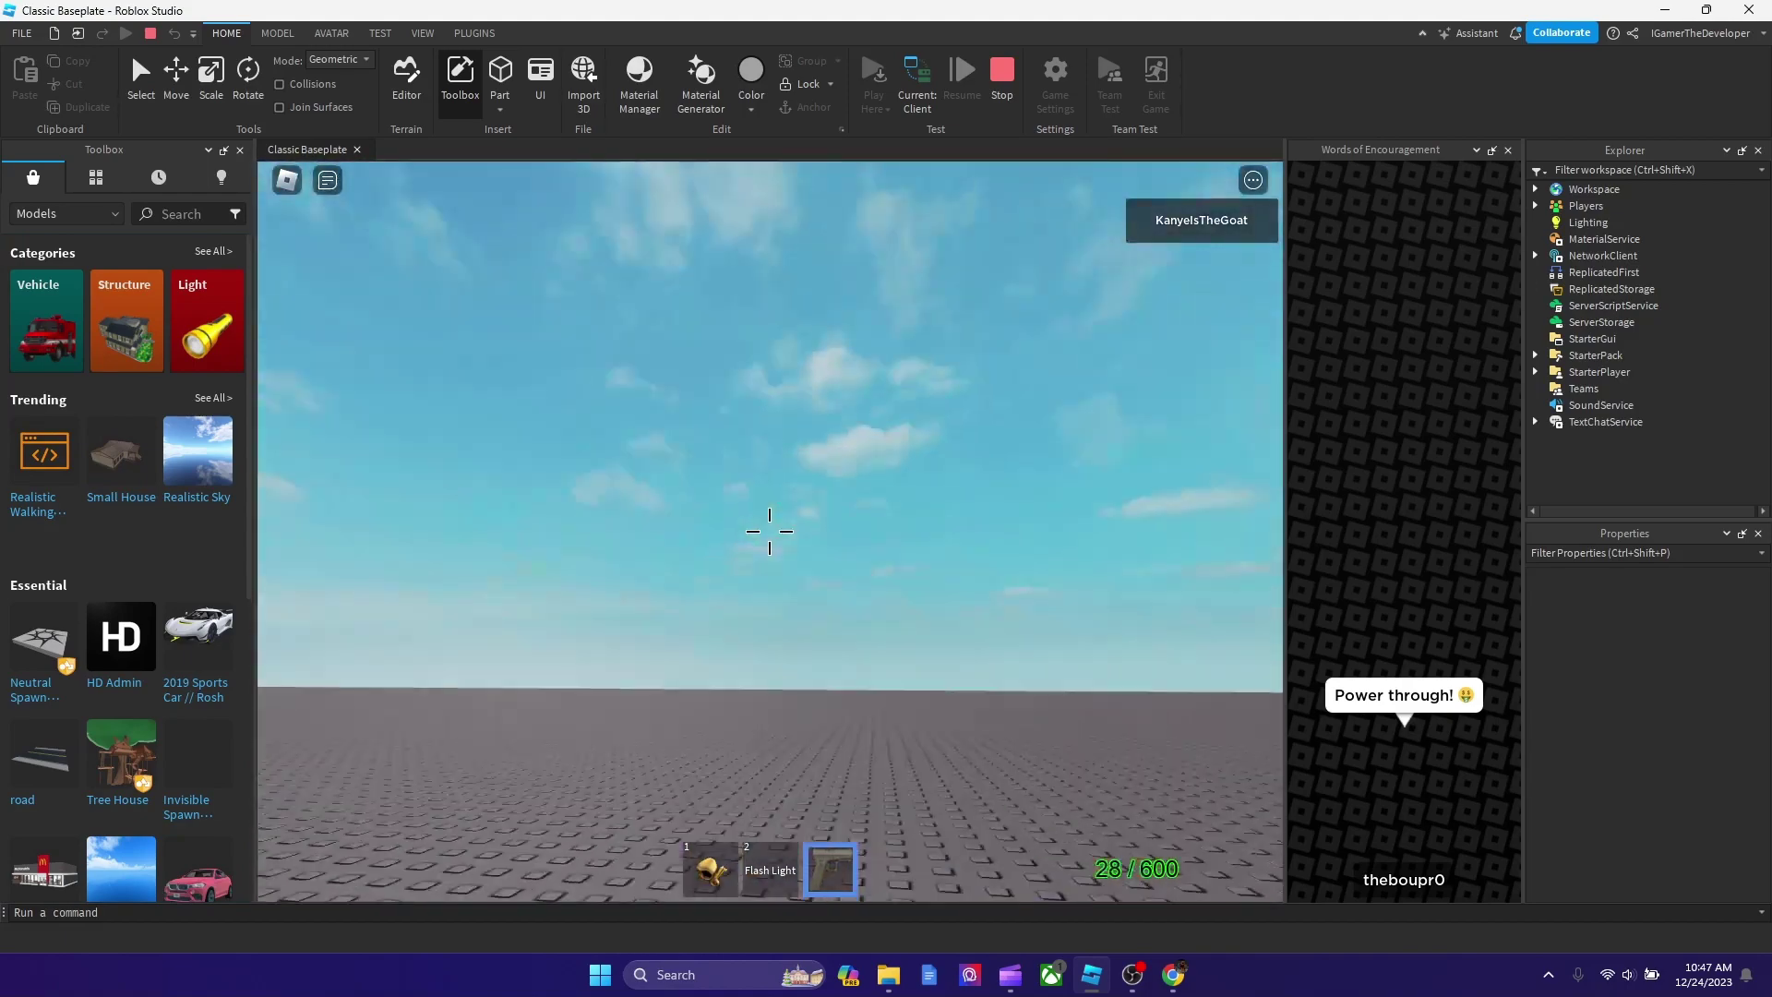
pyautogui.click(771, 531)
pyautogui.moveTo(770, 531); pyautogui.dragTo(770, 530)
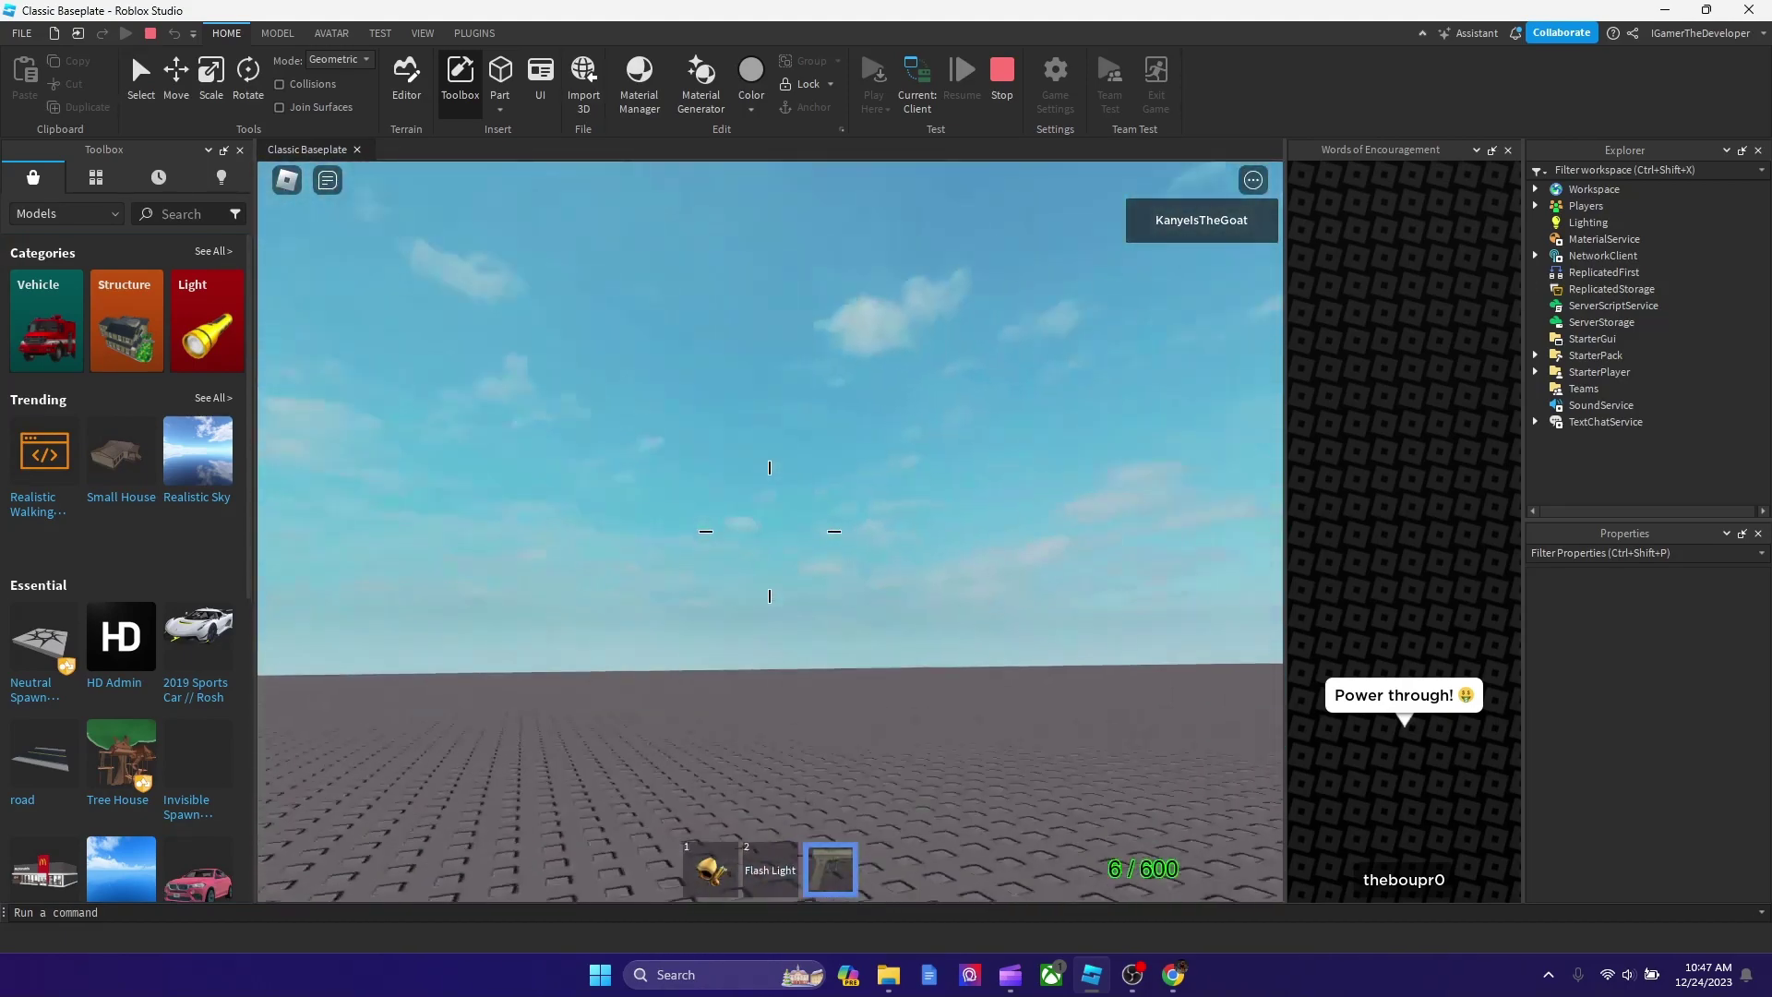
pyautogui.scroll(-2, 731, 516)
pyautogui.scroll(-5, 731, 516)
pyautogui.press('r')
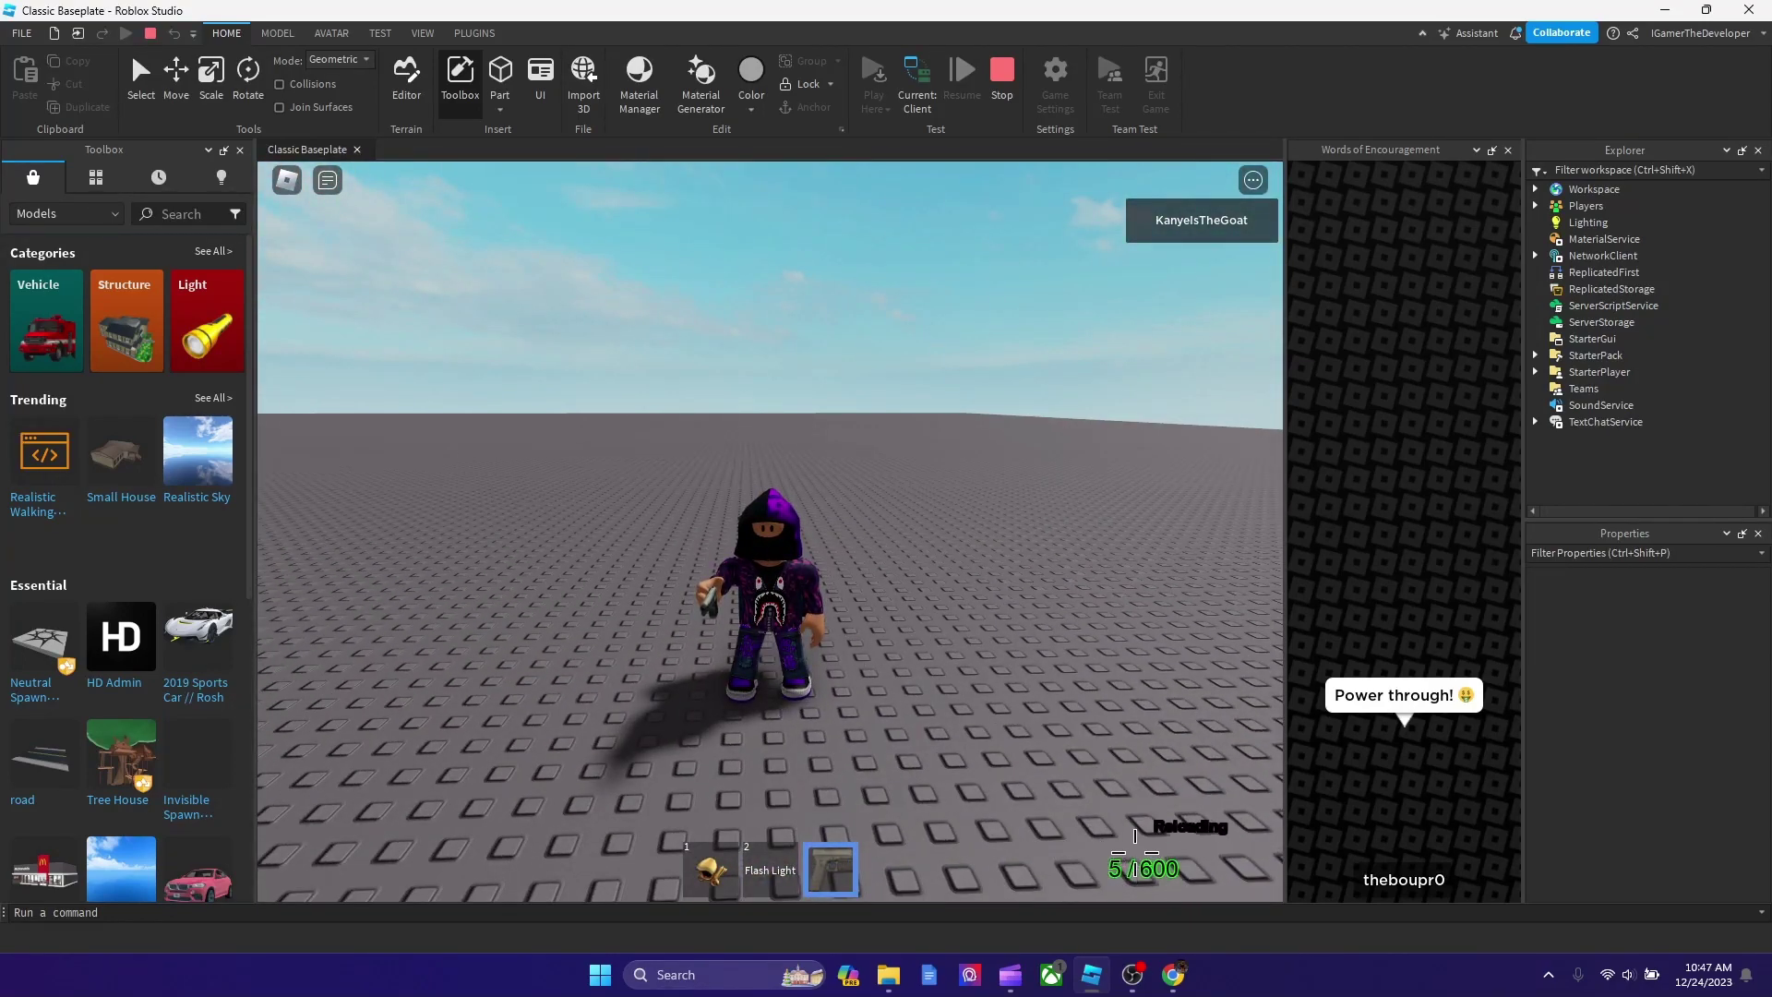
# Close the encouragement panel, unequip the gun with 3, and open the backpack inventory.
pyautogui.click(1509, 151)
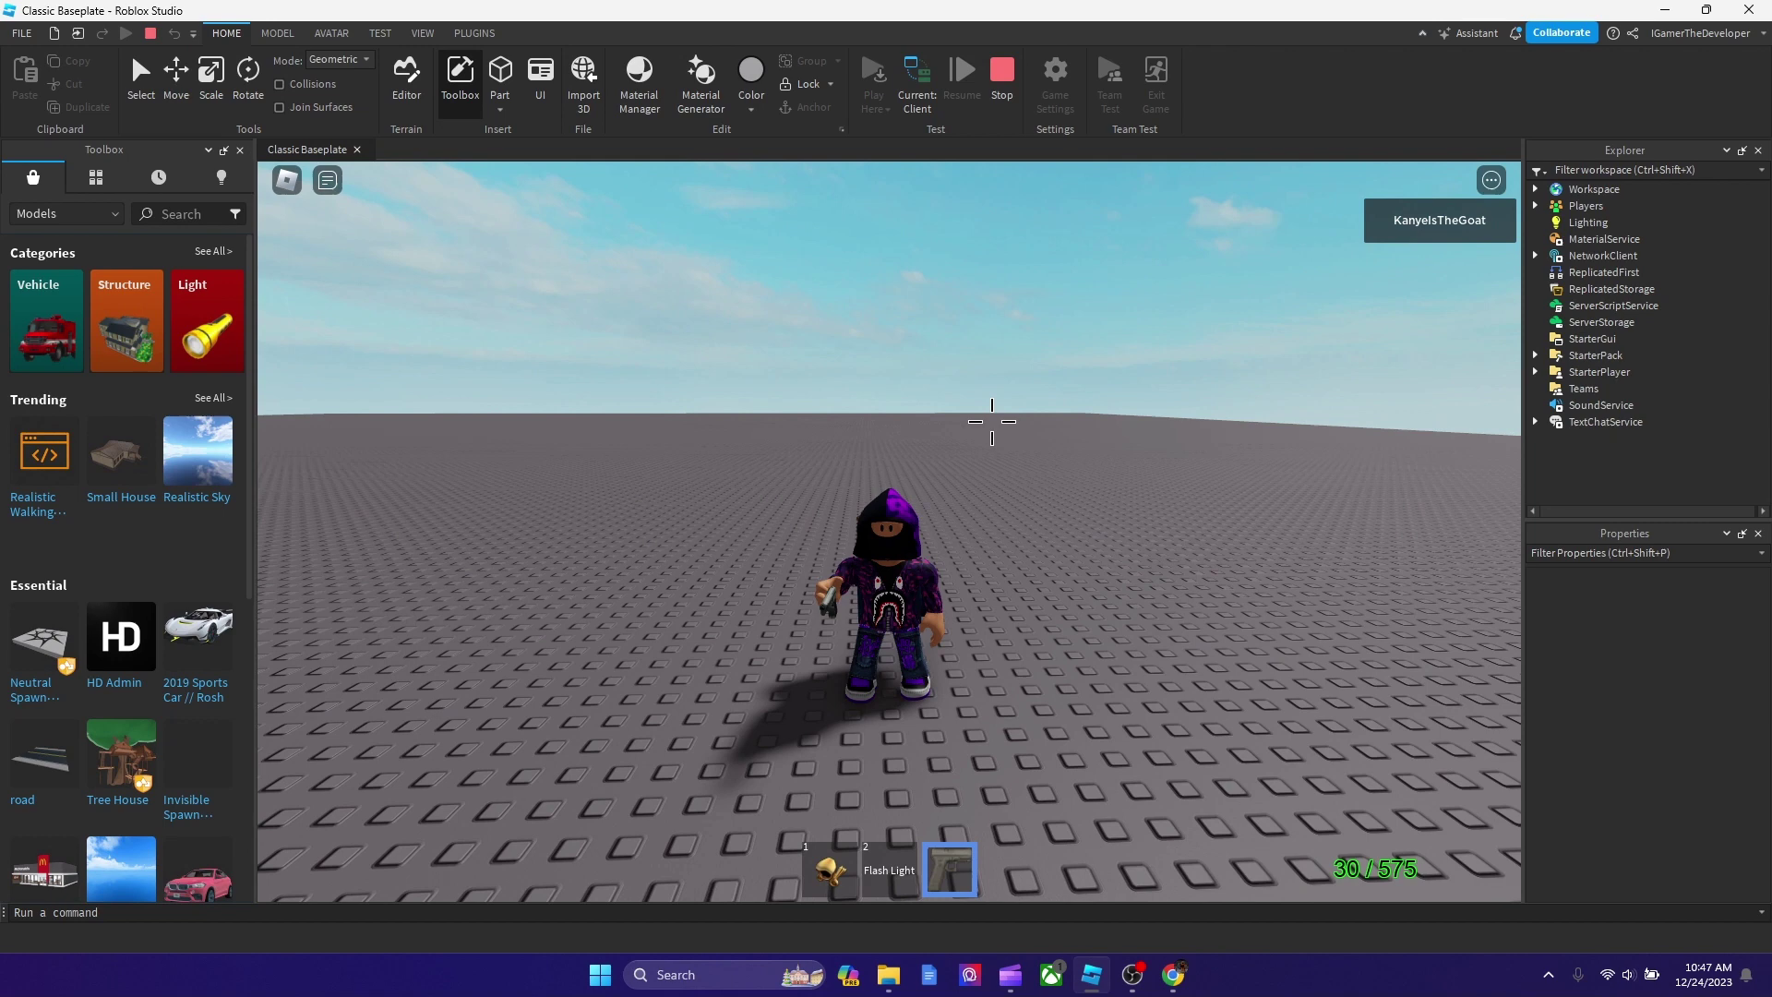
pyautogui.moveTo(991, 422); pyautogui.dragTo(908, 465, button='right')
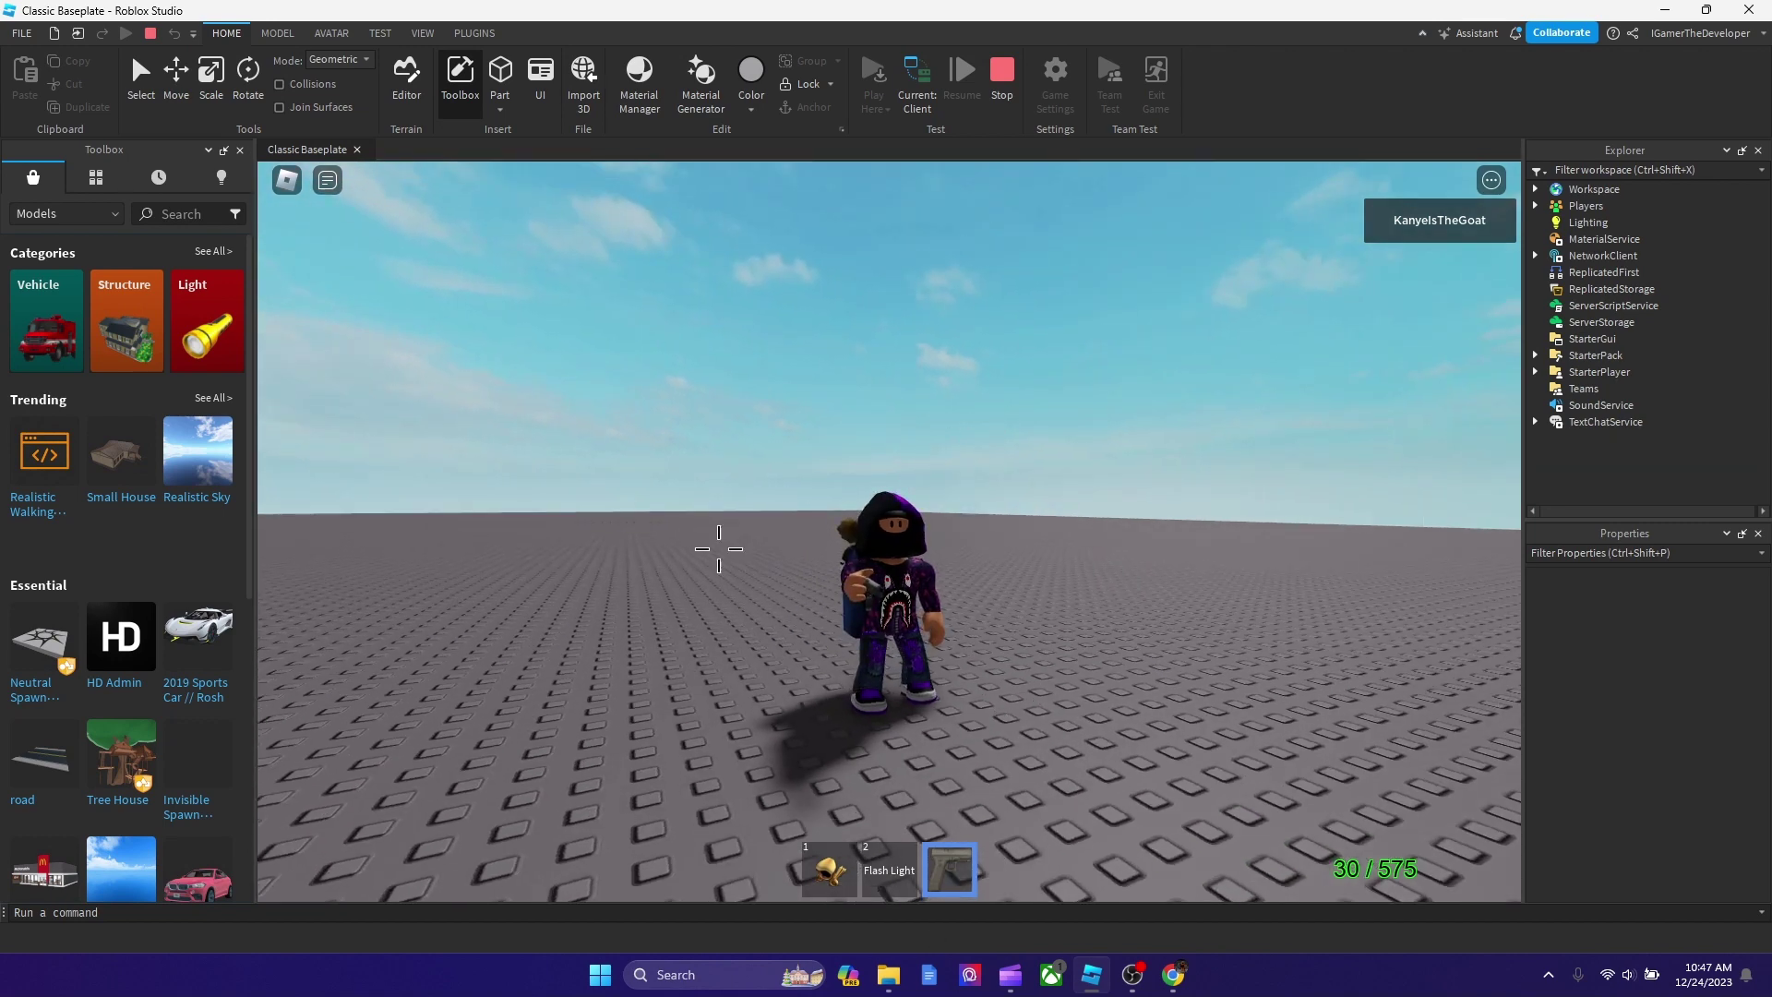
pyautogui.press('3')
pyautogui.moveTo(712, 524); pyautogui.dragTo(744, 487, button='right')
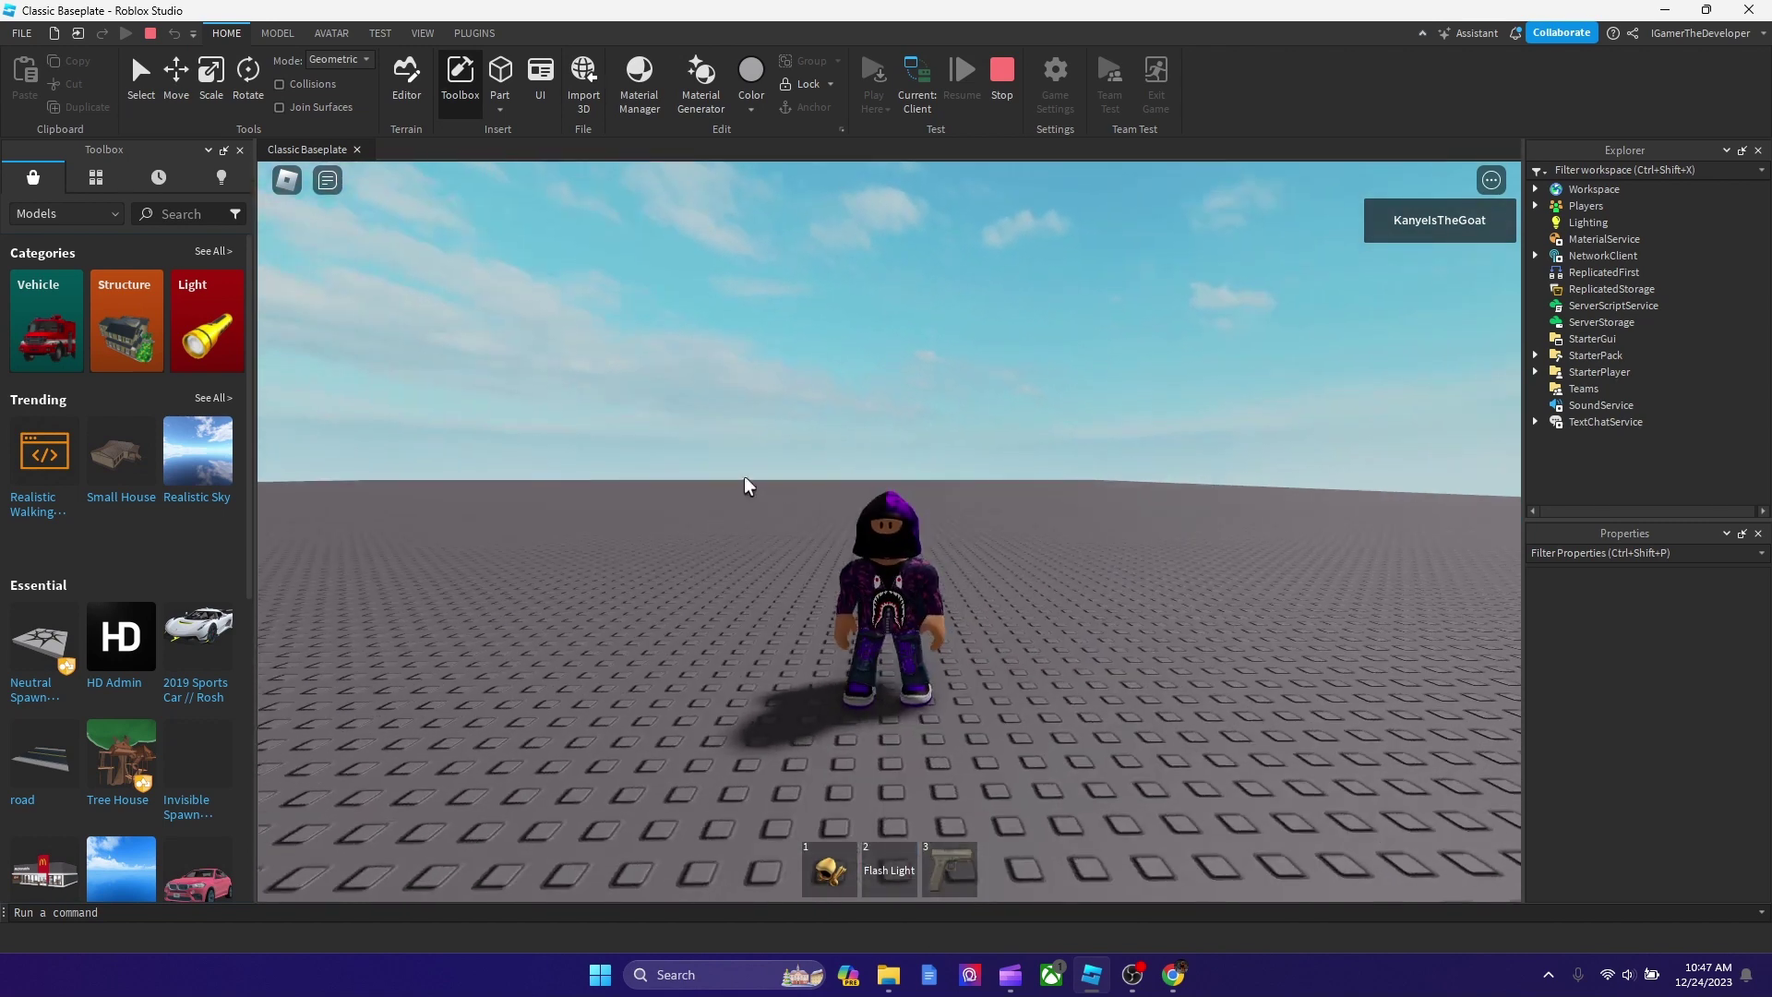
pyautogui.press('`')
pyautogui.press('`')
pyautogui.press('`')
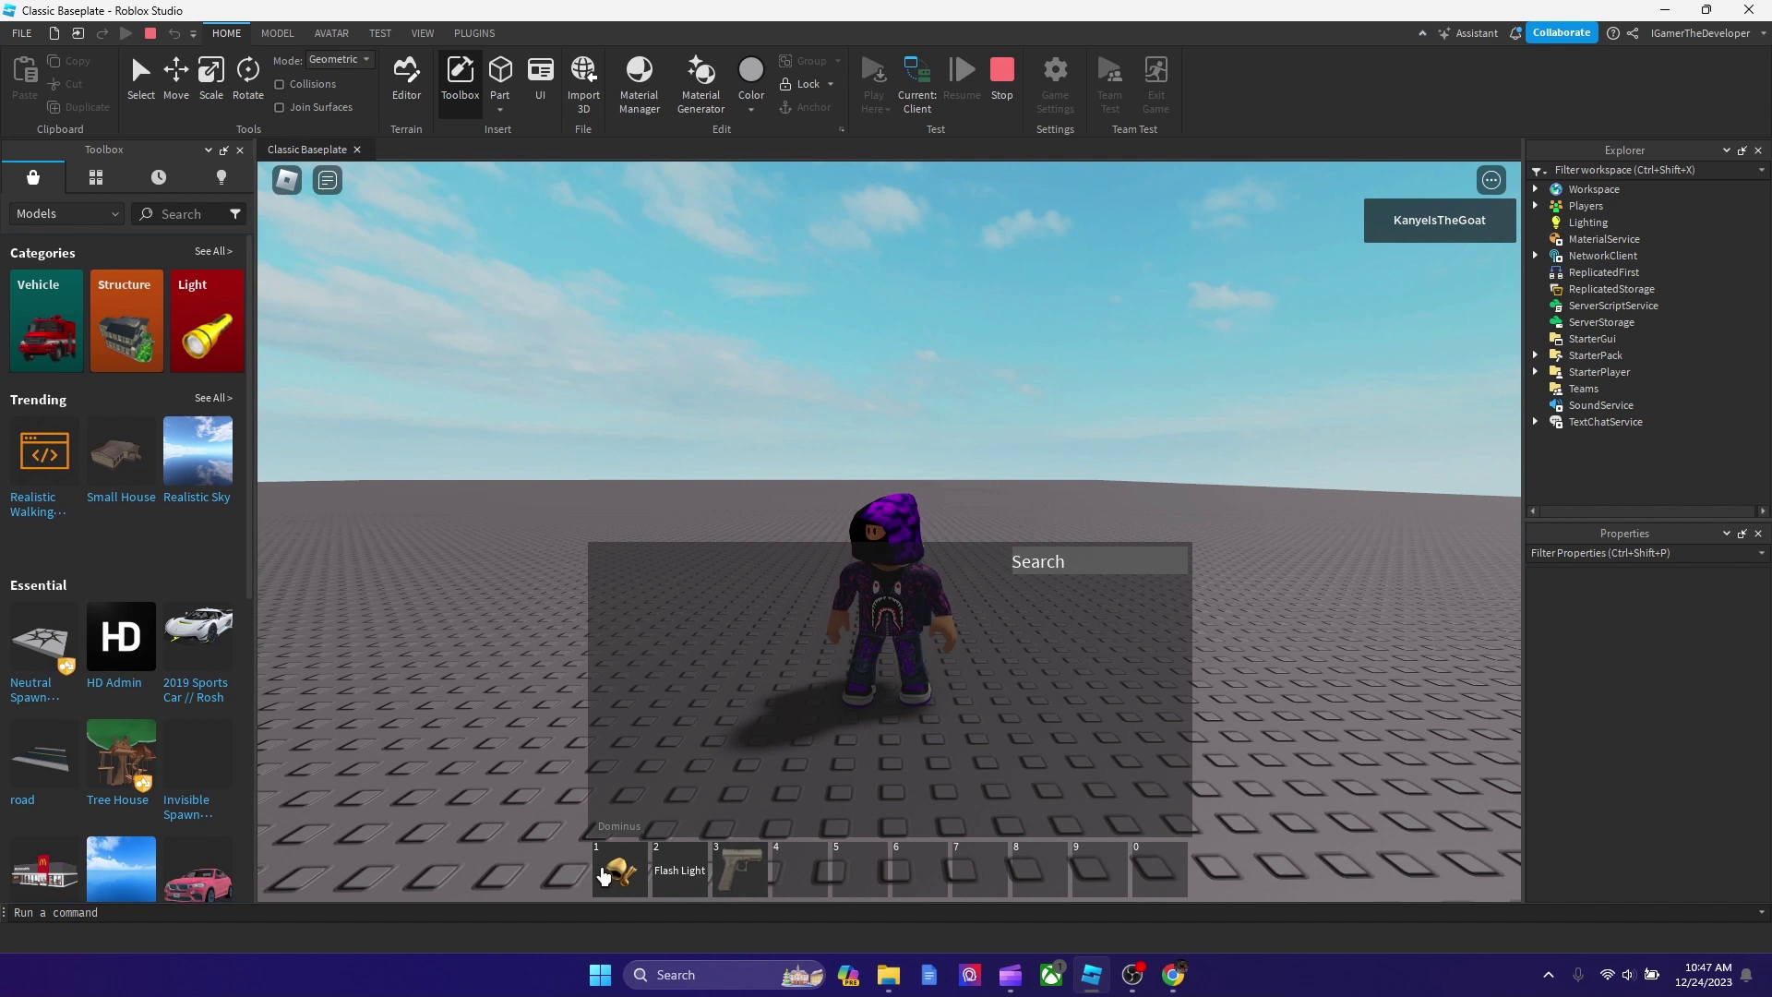
pyautogui.moveTo(604, 875); pyautogui.dragTo(623, 623)
pyautogui.moveTo(671, 873); pyautogui.dragTo(678, 665)
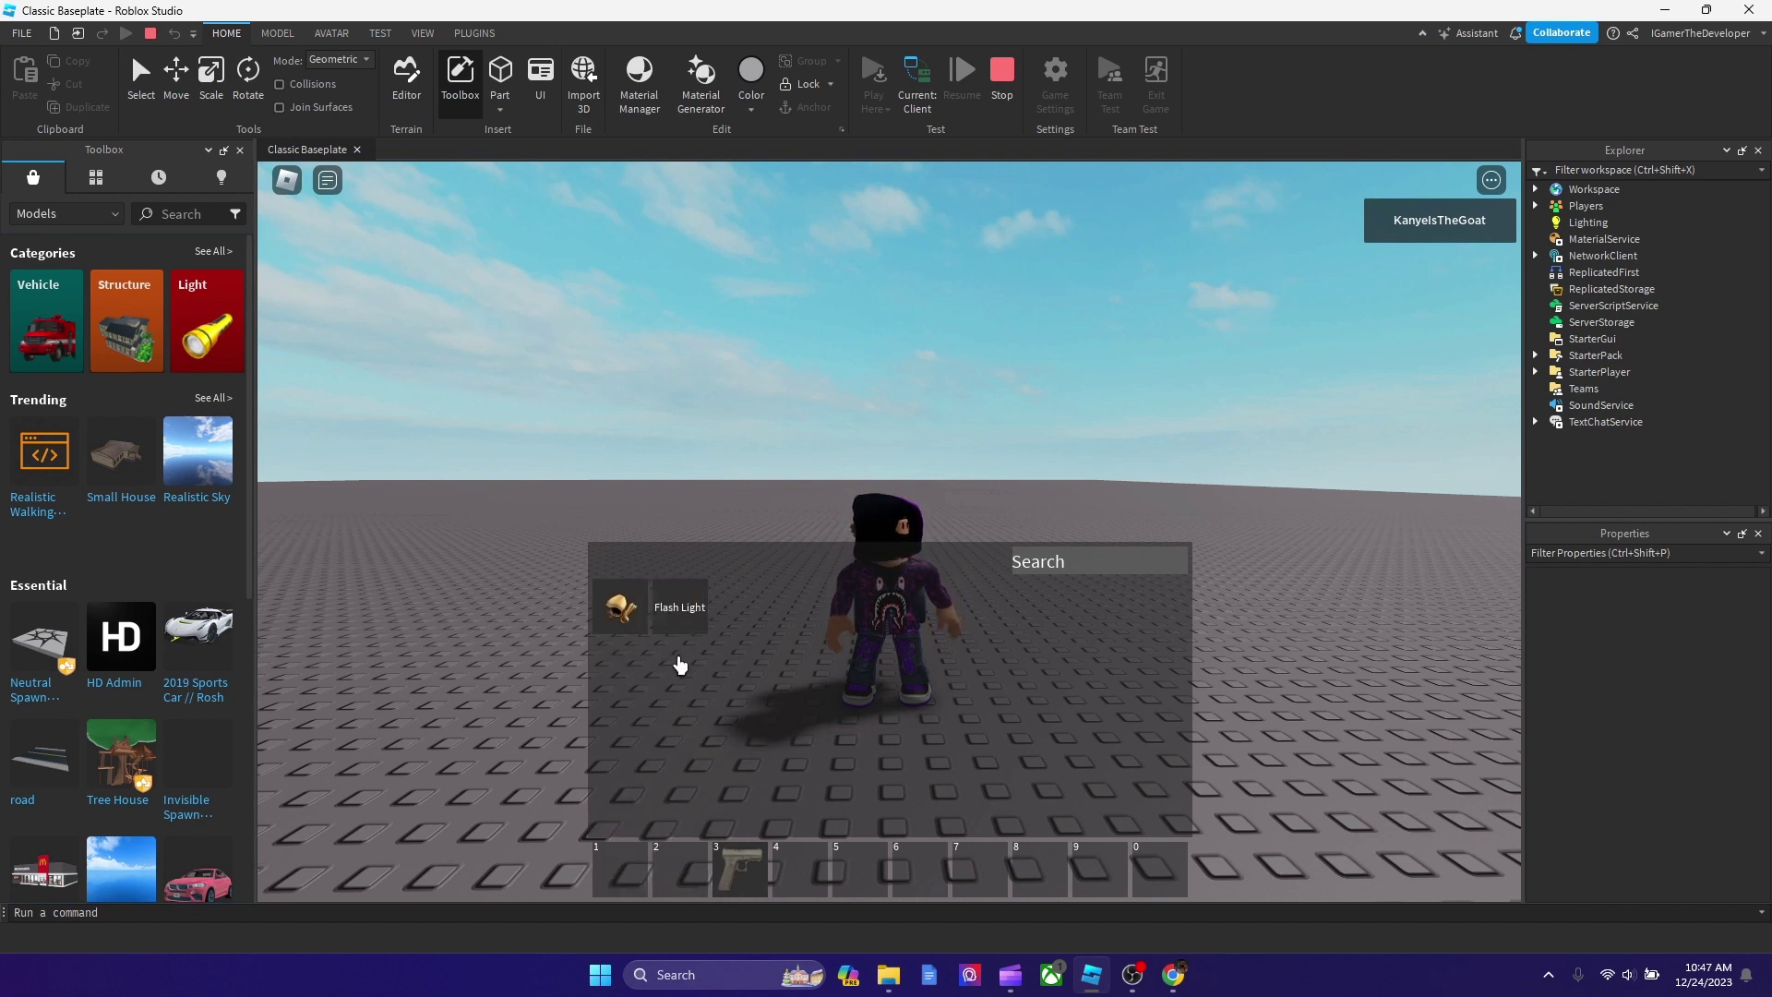
pyautogui.moveTo(740, 866); pyautogui.dragTo(748, 651)
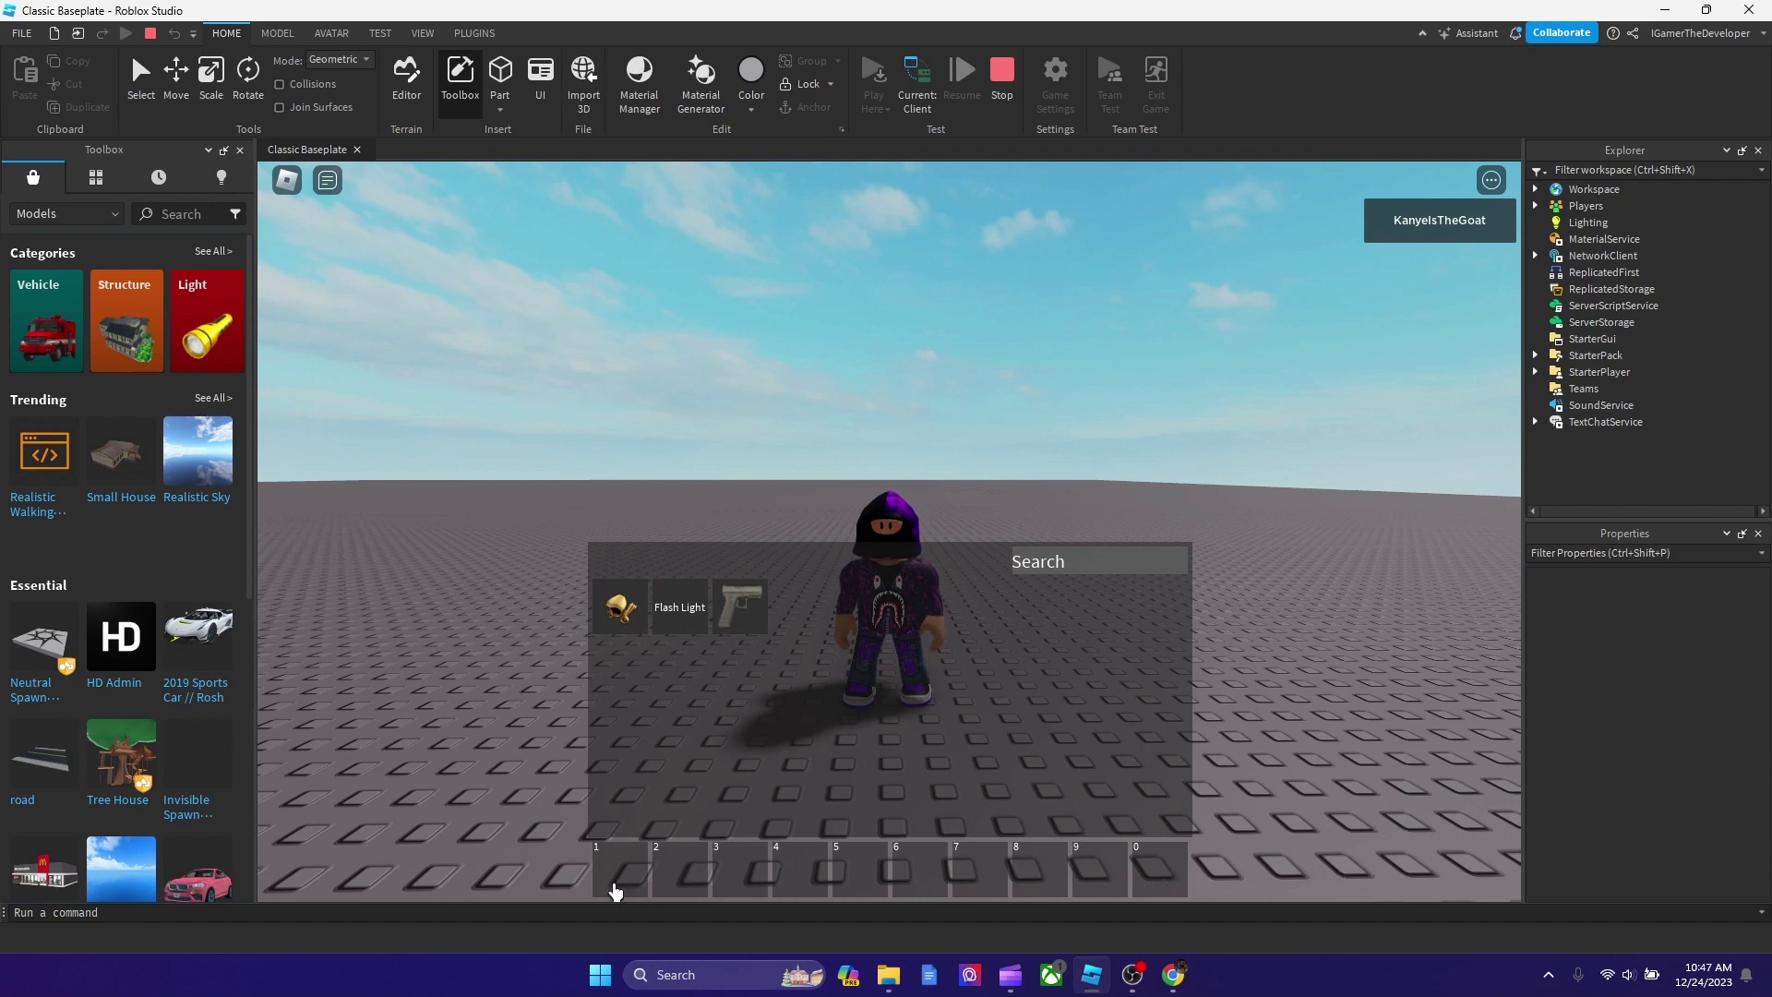
pyautogui.press('`')
pyautogui.press('w')
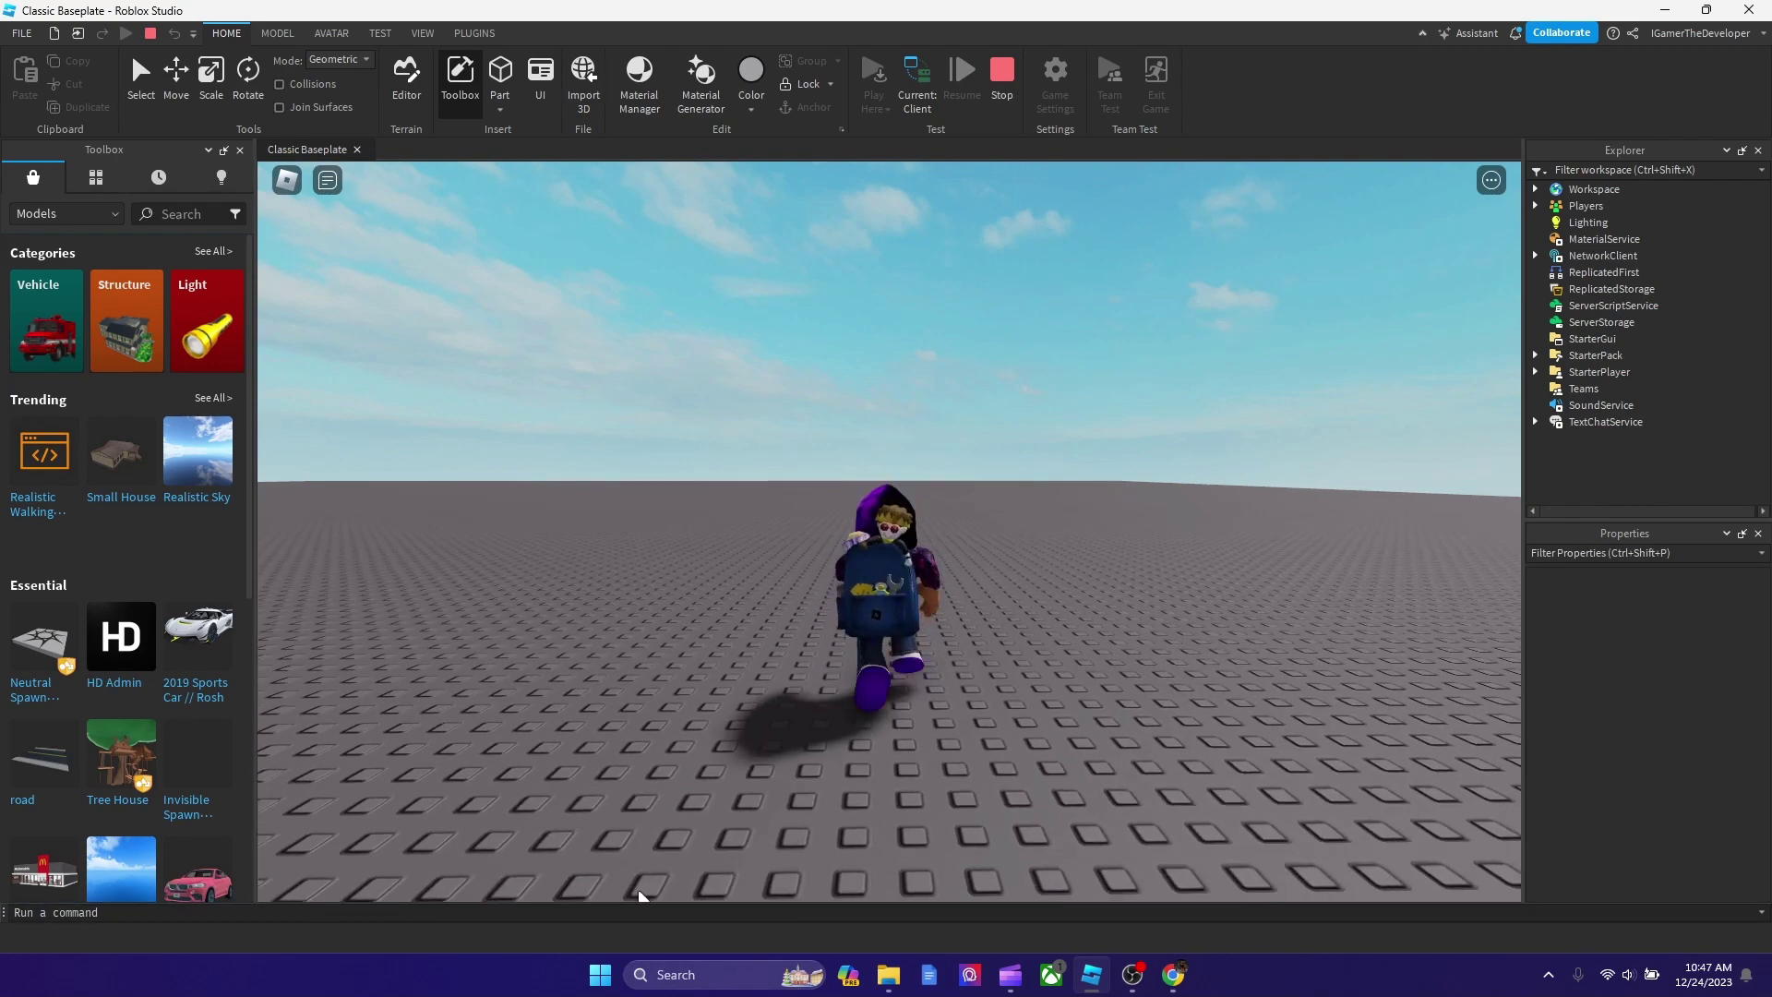
pyautogui.press('`')
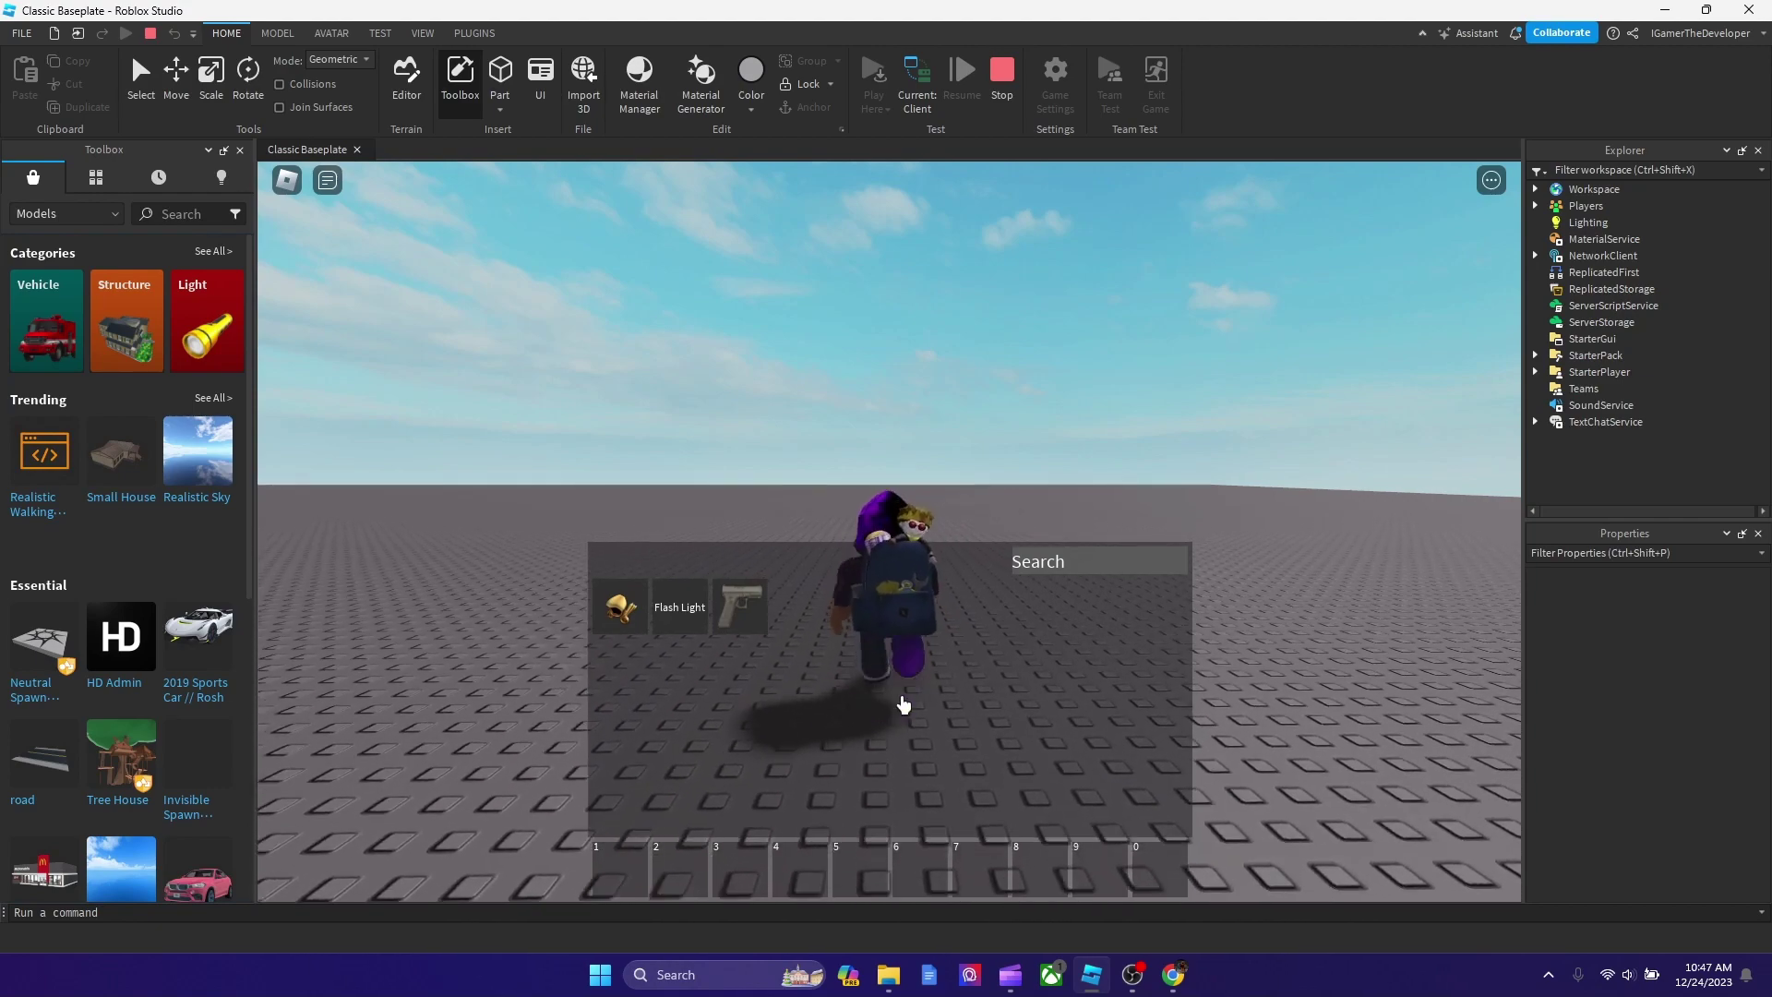
pyautogui.press('`')
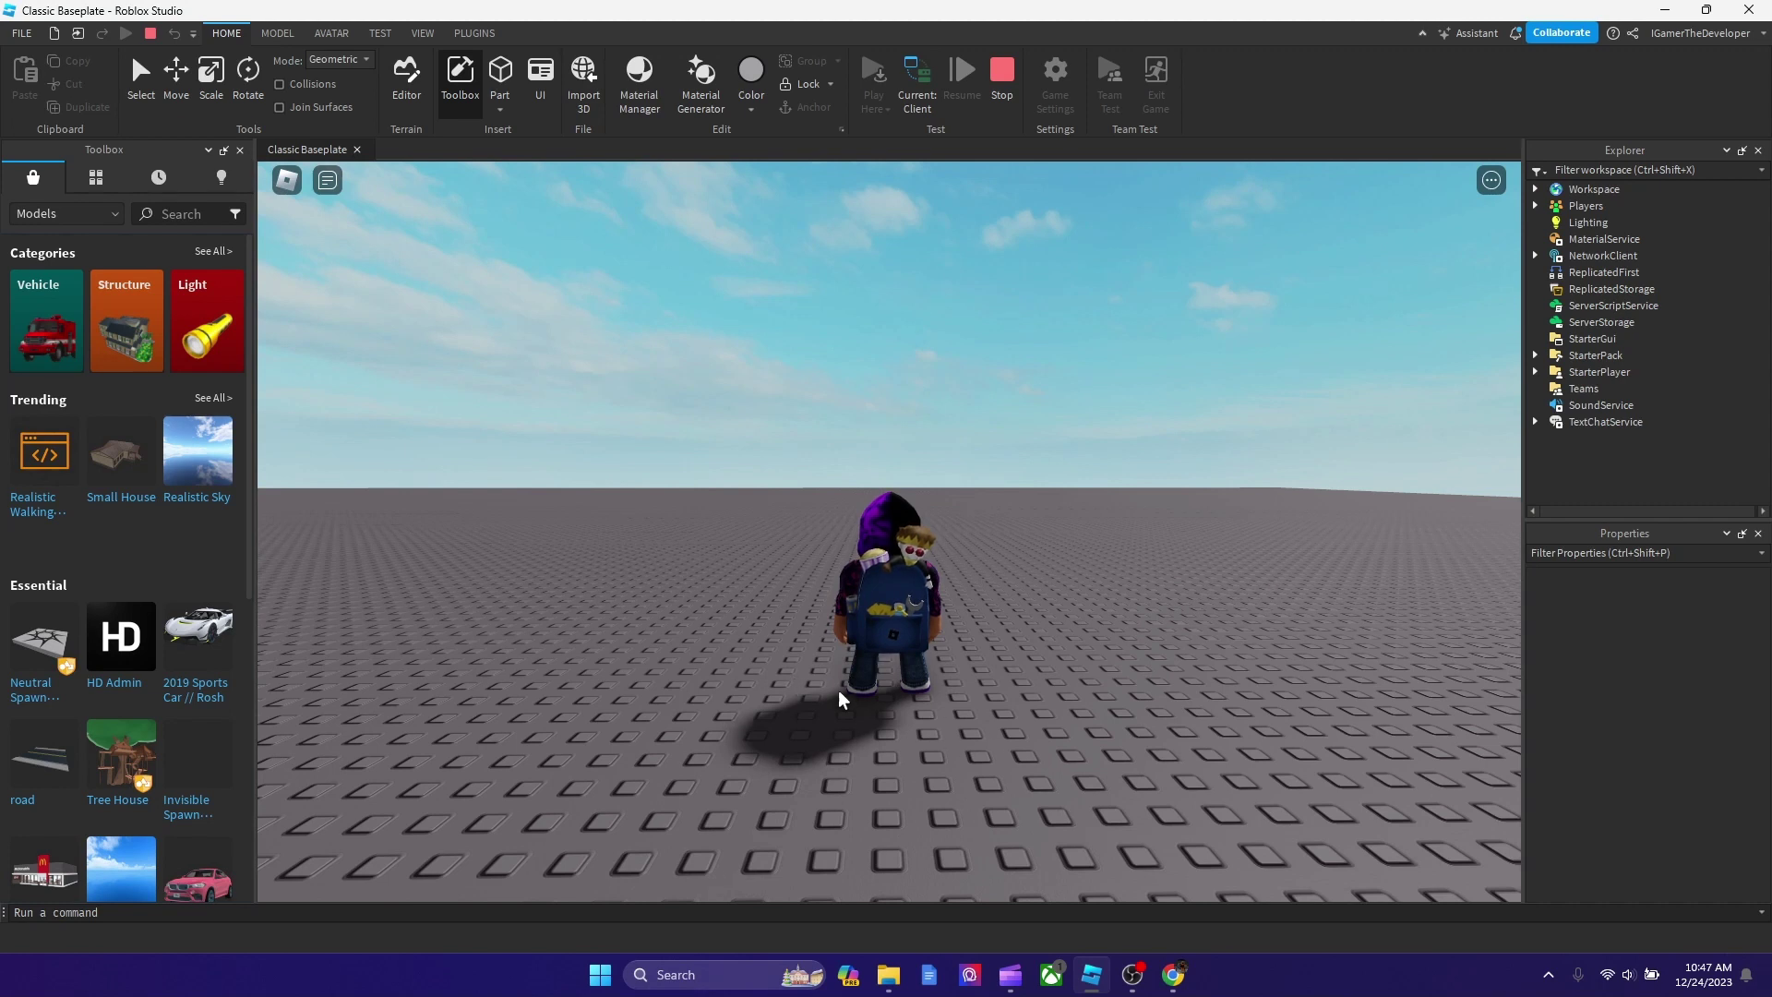
# Open Inventory from the options menu and drag the Dominus into the first hotbar slot.
pyautogui.click(1491, 182)
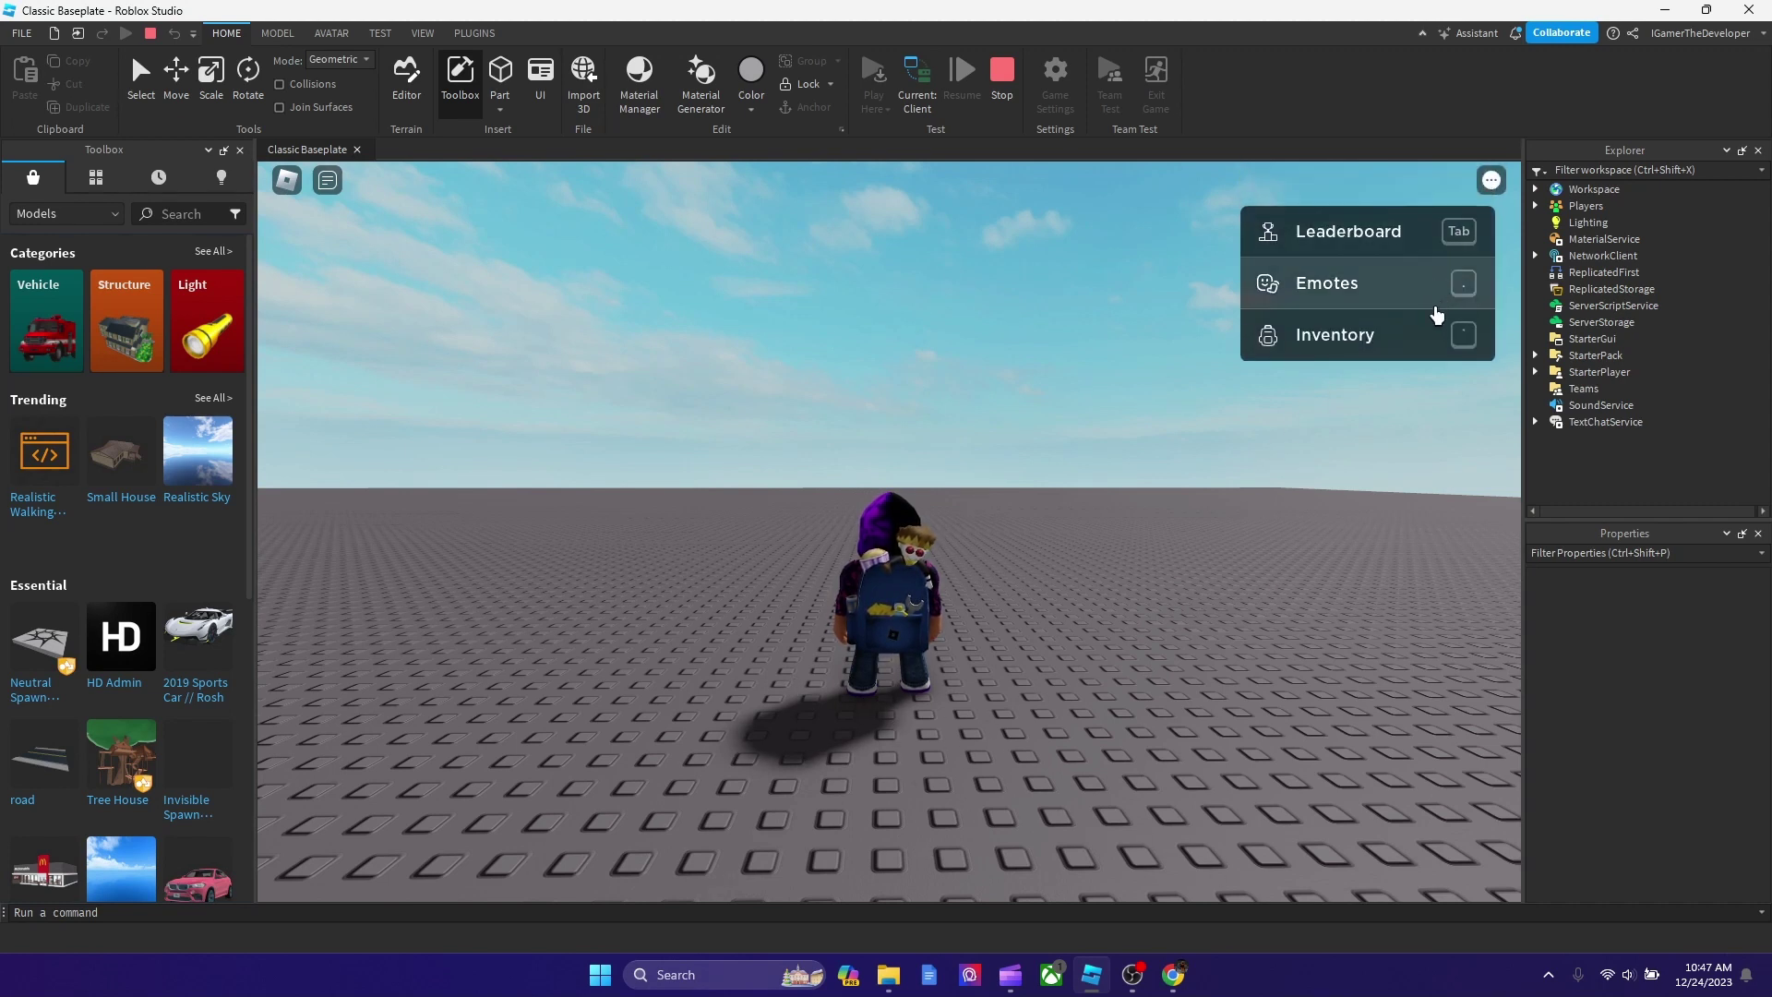
pyautogui.click(1431, 336)
pyautogui.press('w')
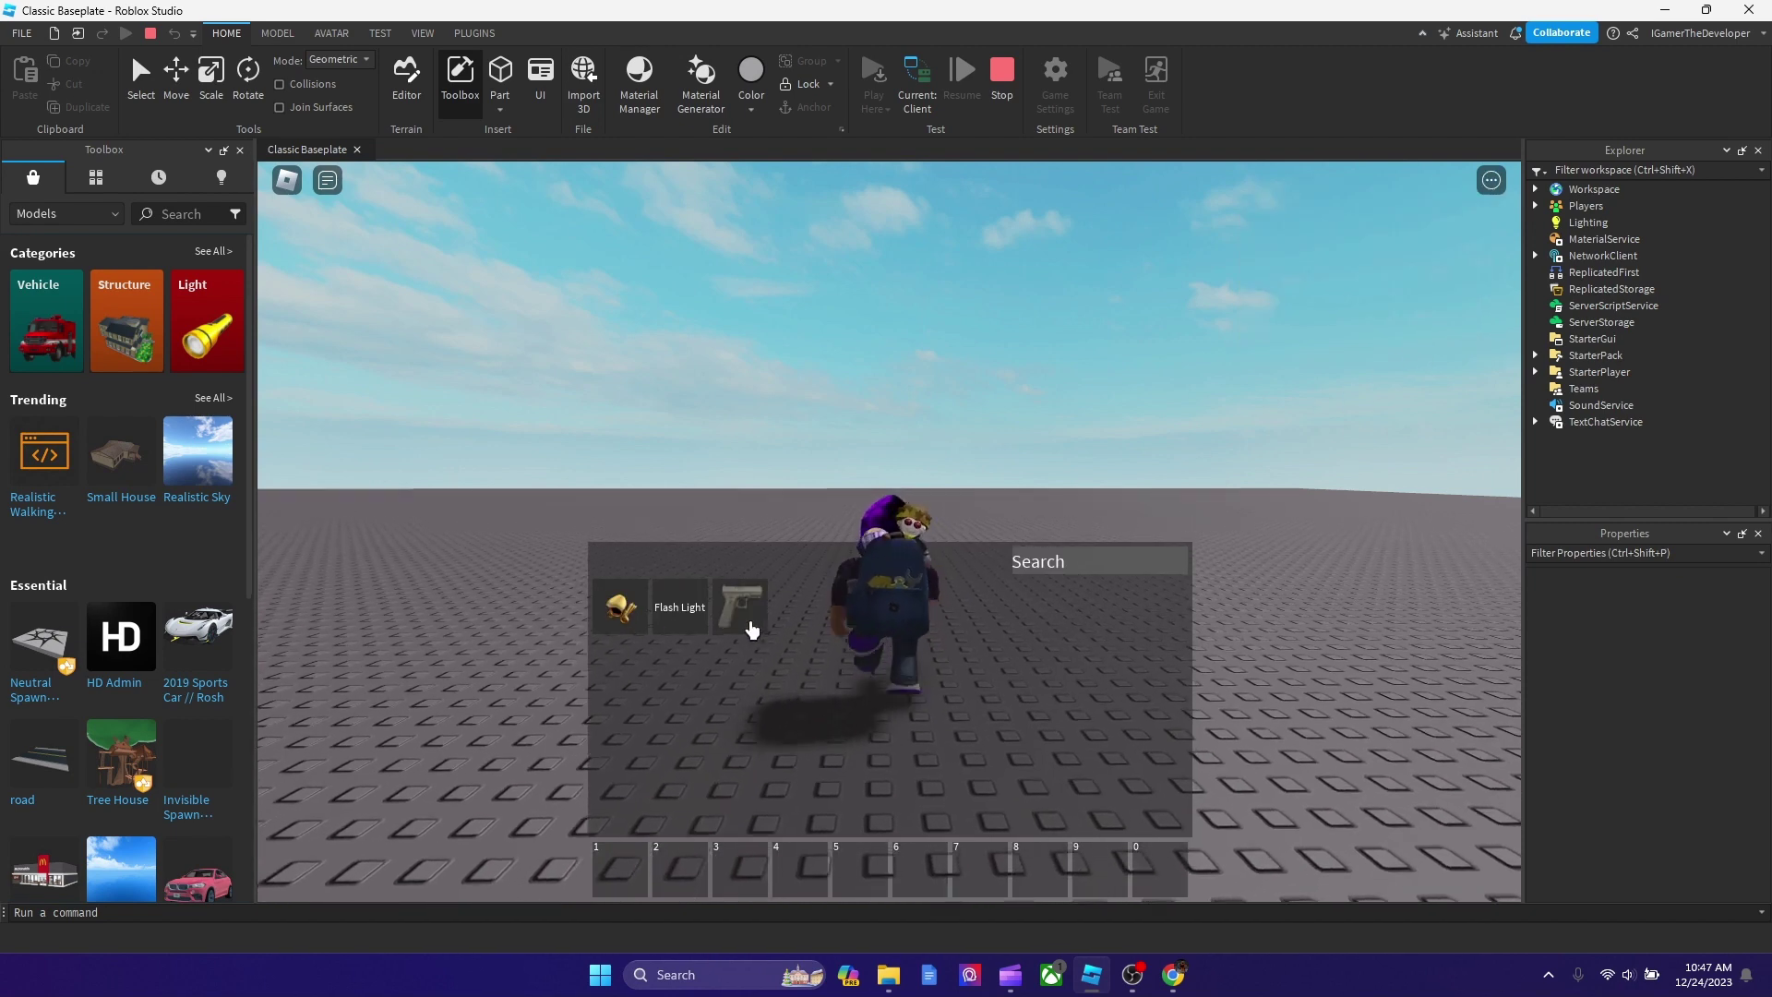
pyautogui.moveTo(620, 606); pyautogui.dragTo(620, 870)
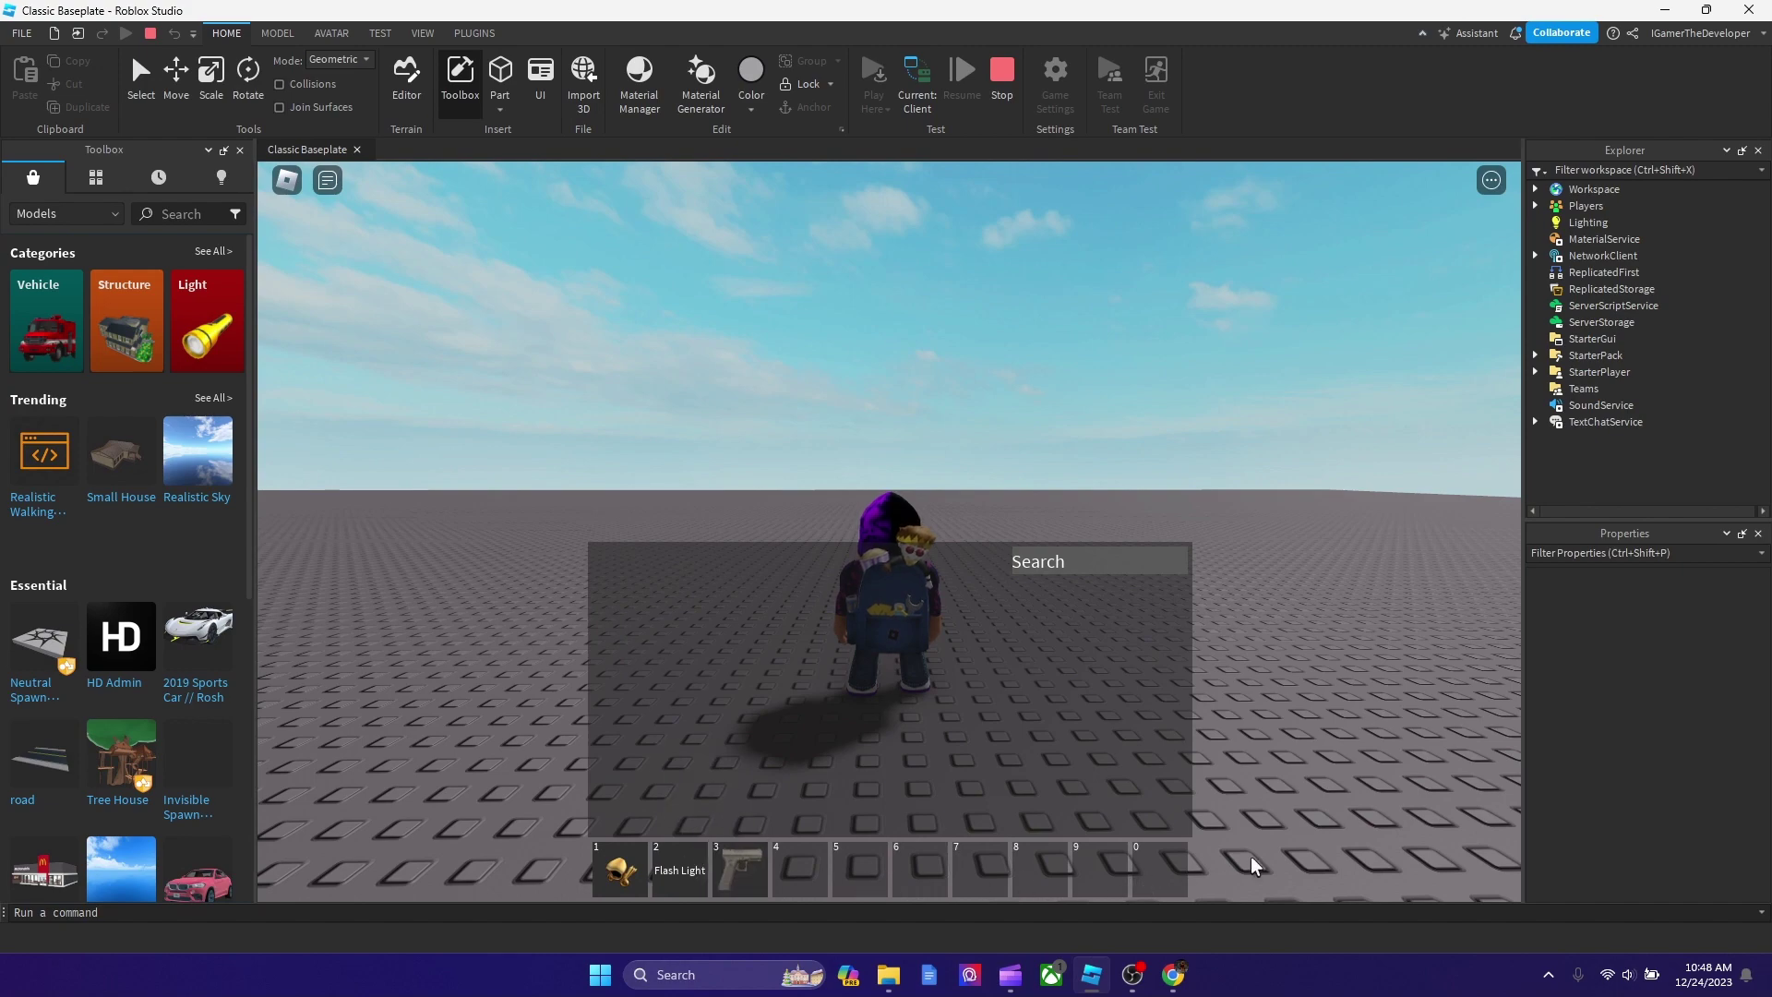
# Reorder the hotbar so the gun is in slot 1 and the Dominus in slot 2.
pyautogui.moveTo(1249, 857); pyautogui.dragTo(693, 867, button='right')
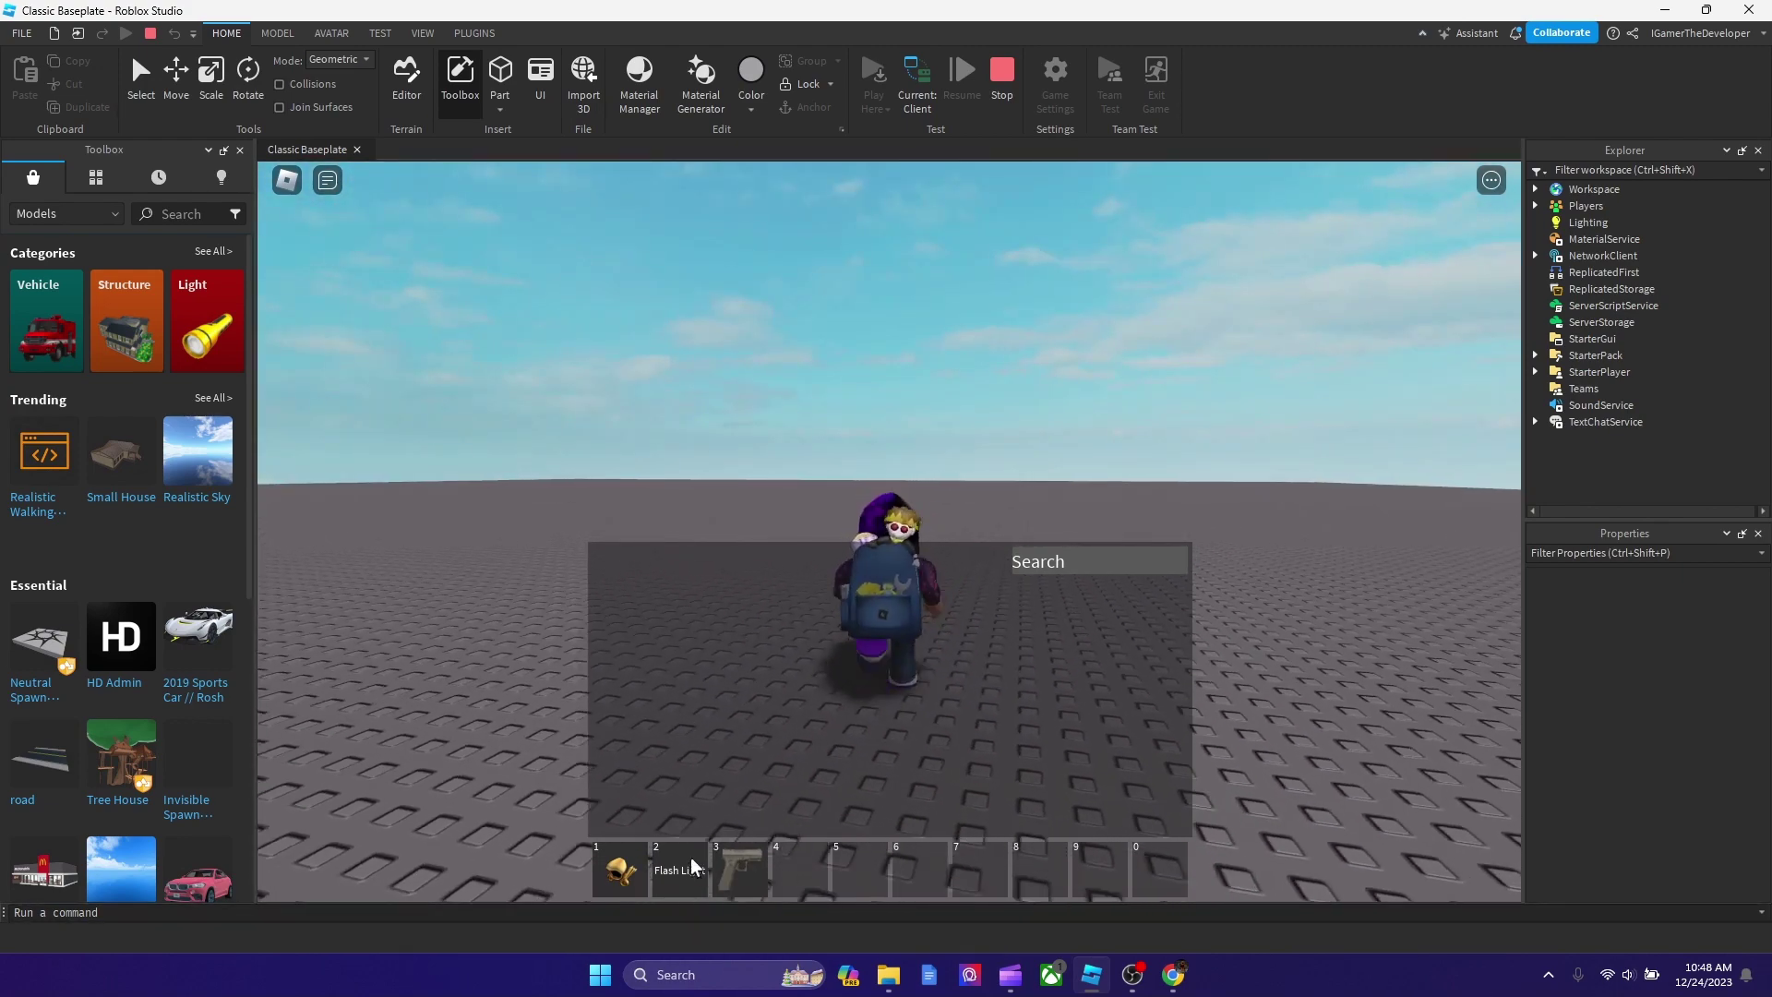
pyautogui.press('a')
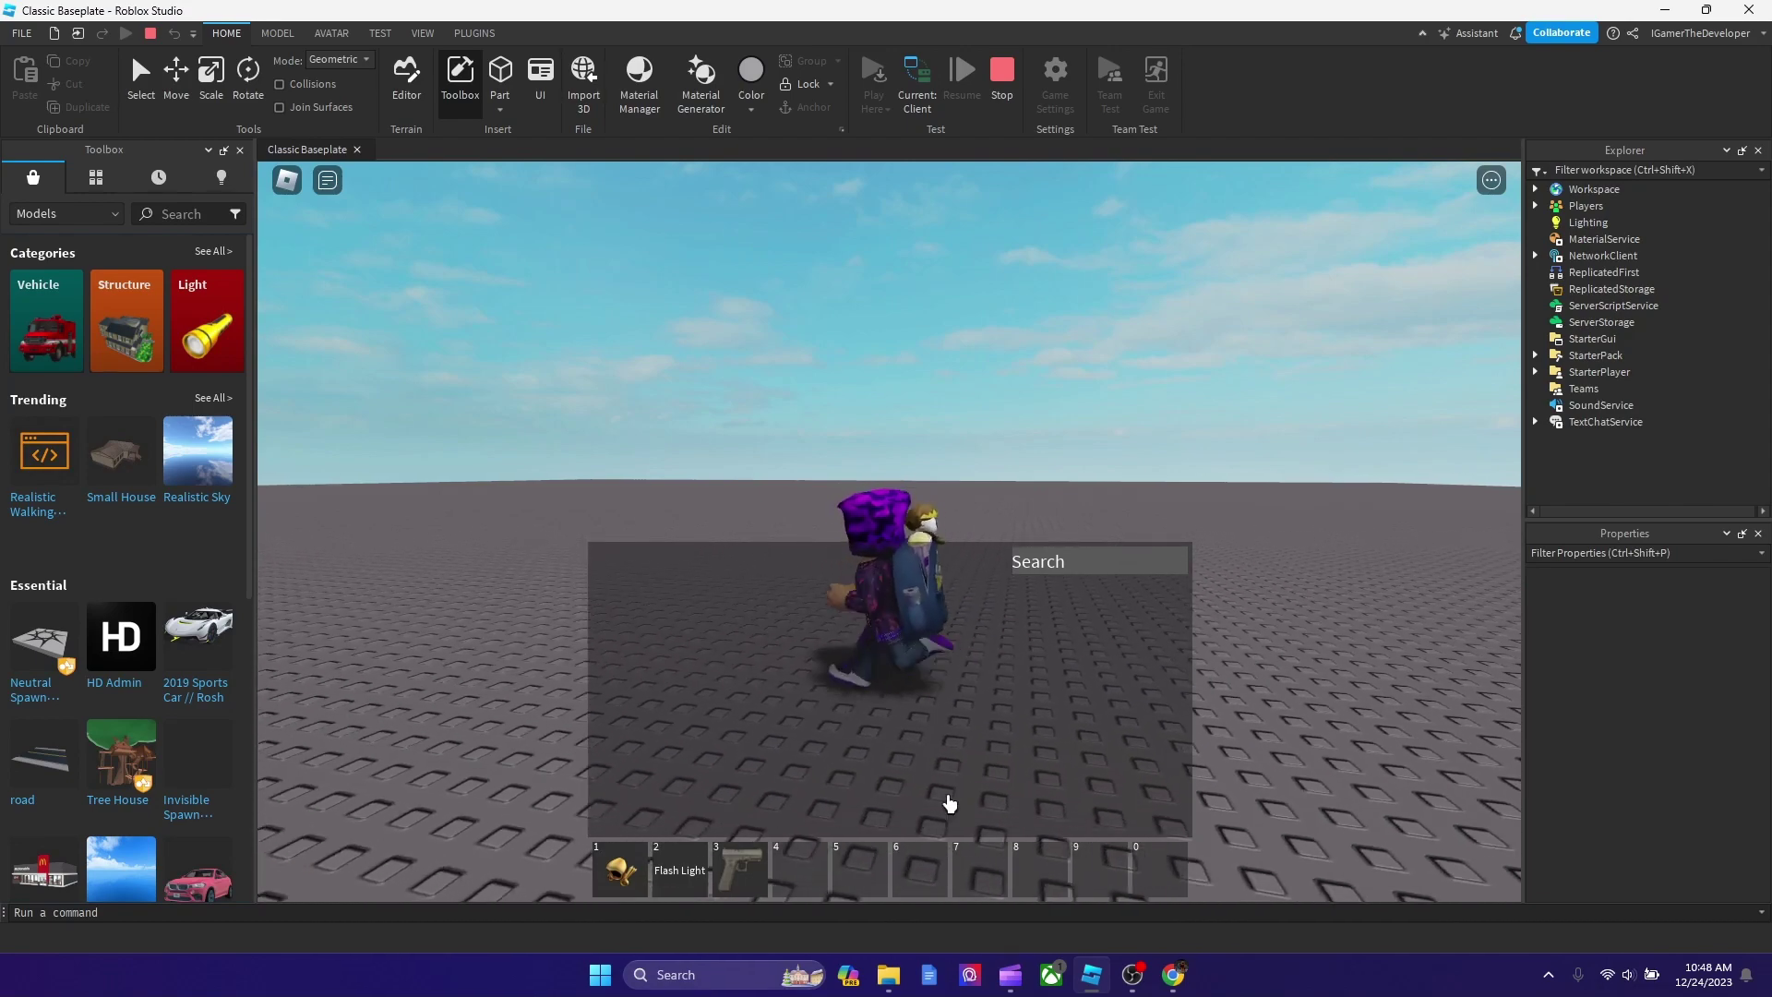
pyautogui.press('w')
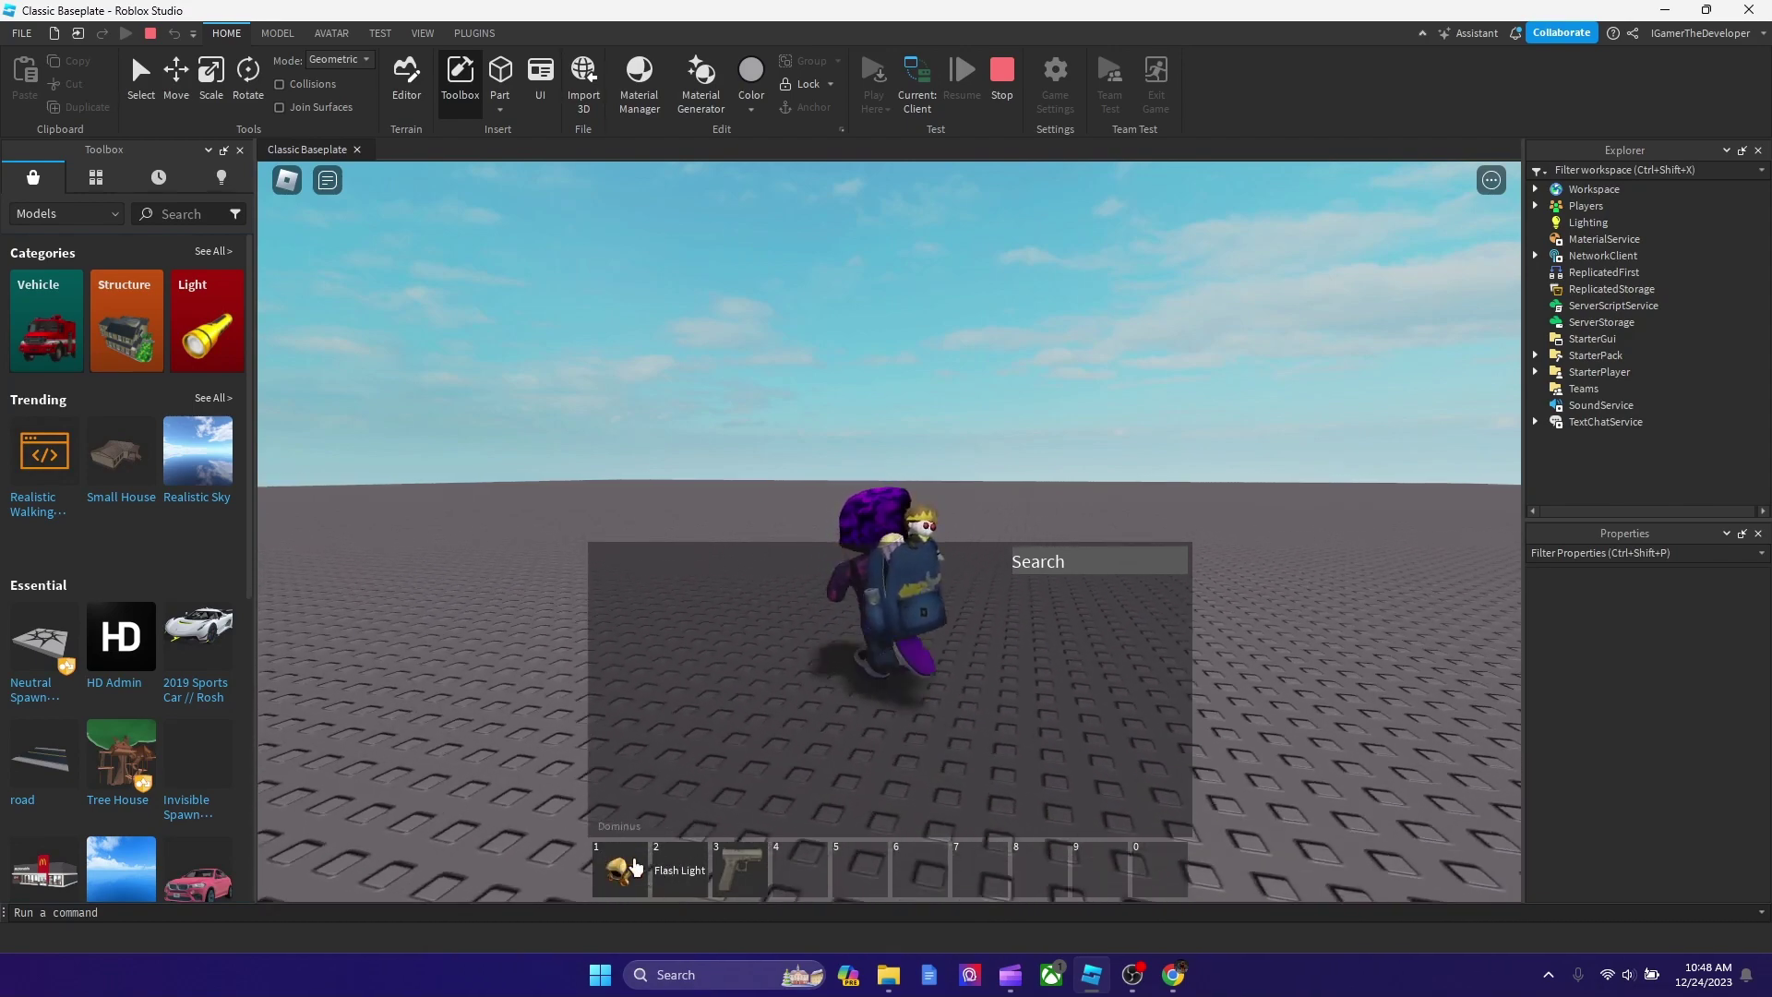
pyautogui.moveTo(634, 868); pyautogui.dragTo(735, 876)
pyautogui.press('1')
pyautogui.click(734, 879)
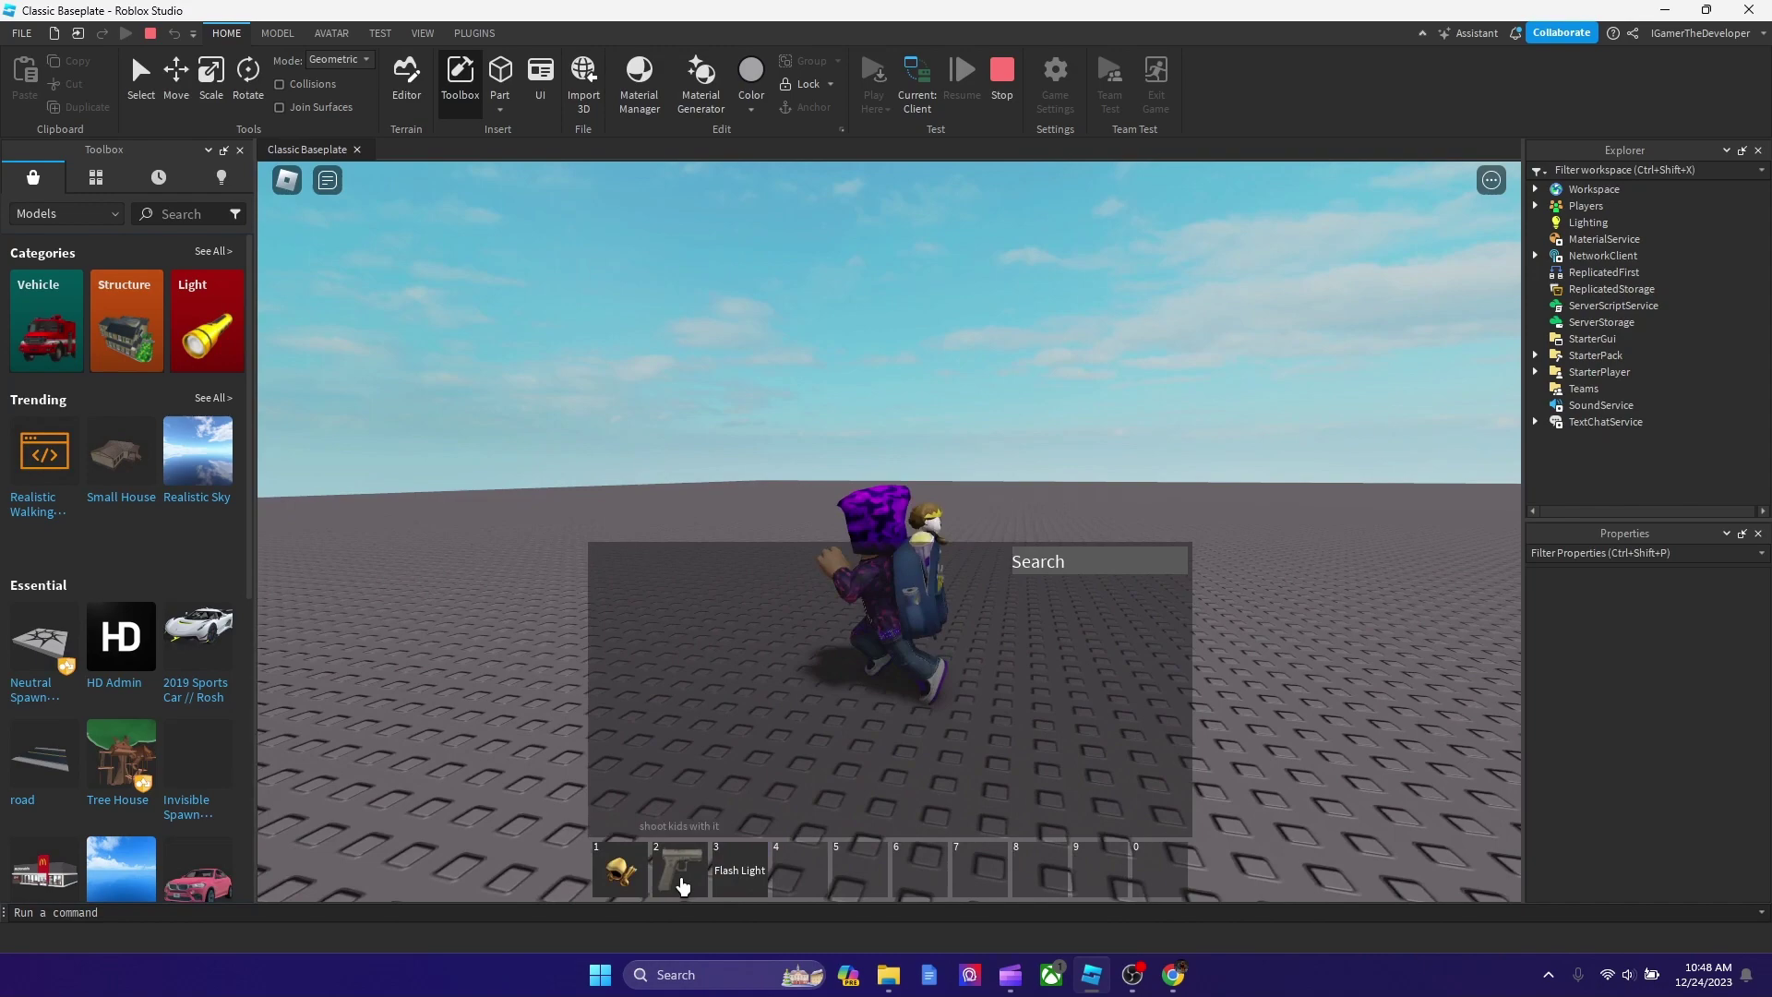
pyautogui.moveTo(622, 872); pyautogui.dragTo(679, 875)
# Close the inventory and equip, unequip, then re-equip the gun in slot 1.
pyautogui.press('1')
pyautogui.press('`')
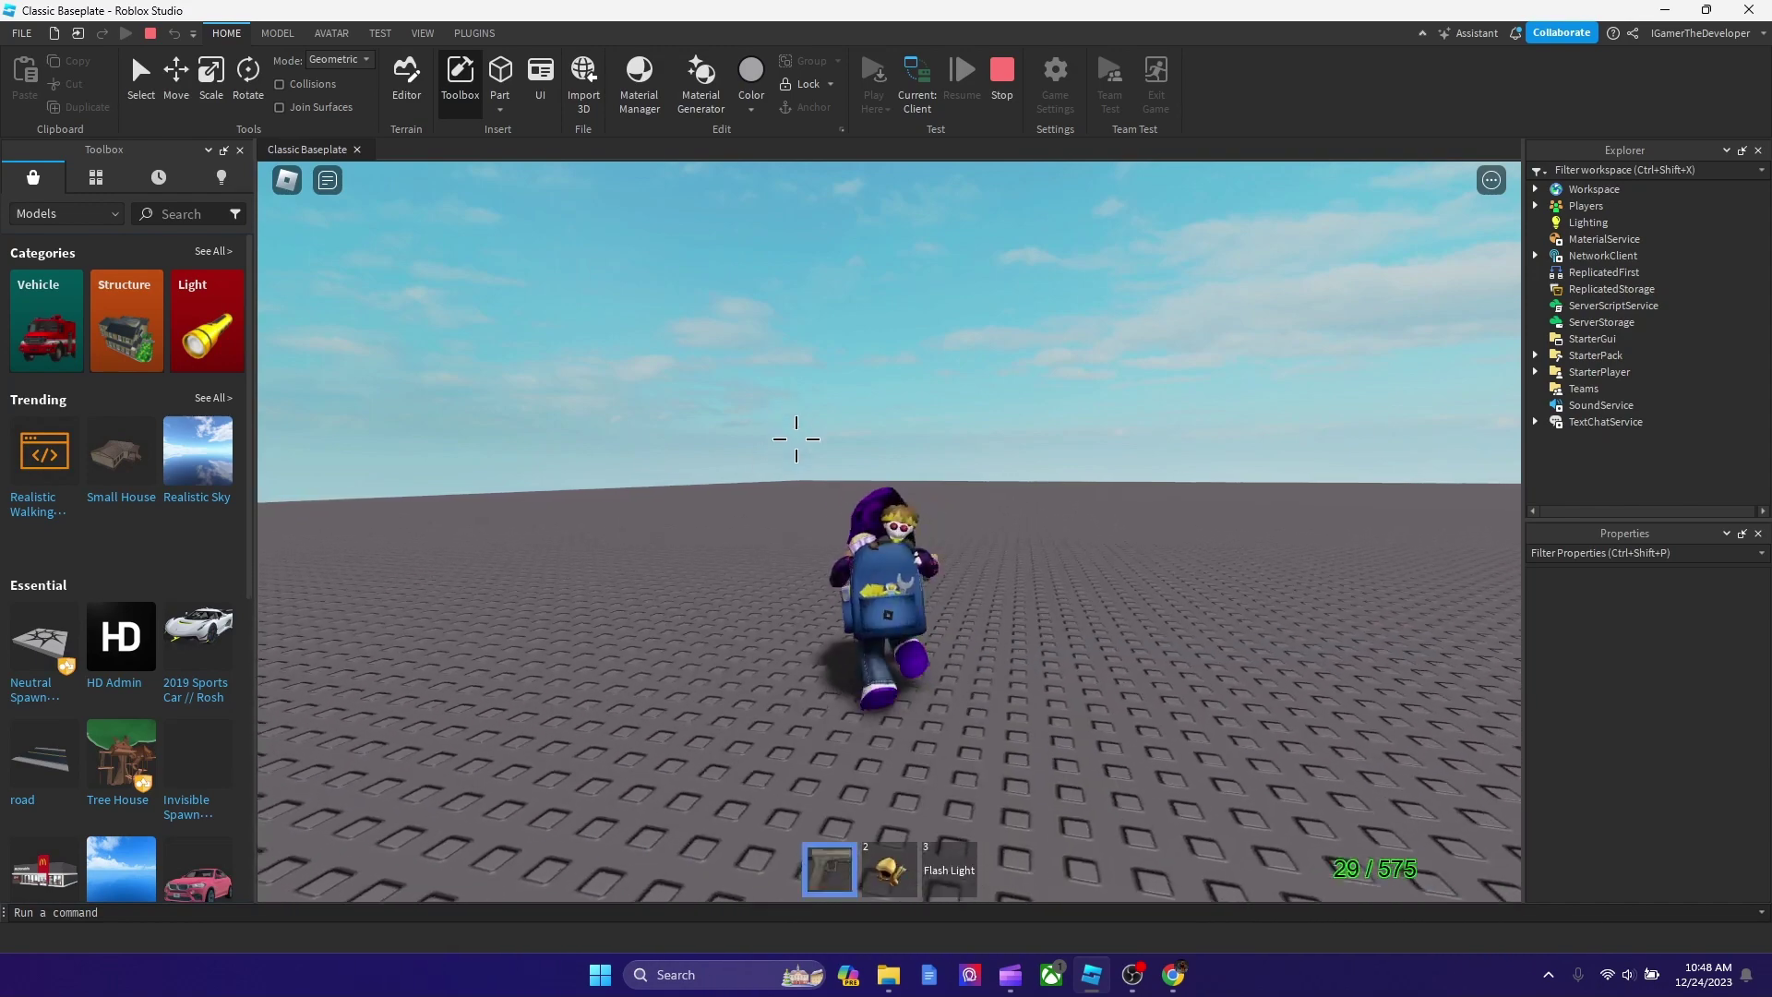
pyautogui.press('1')
pyautogui.scroll(5, 902, 602)
pyautogui.scroll(2, 904, 601)
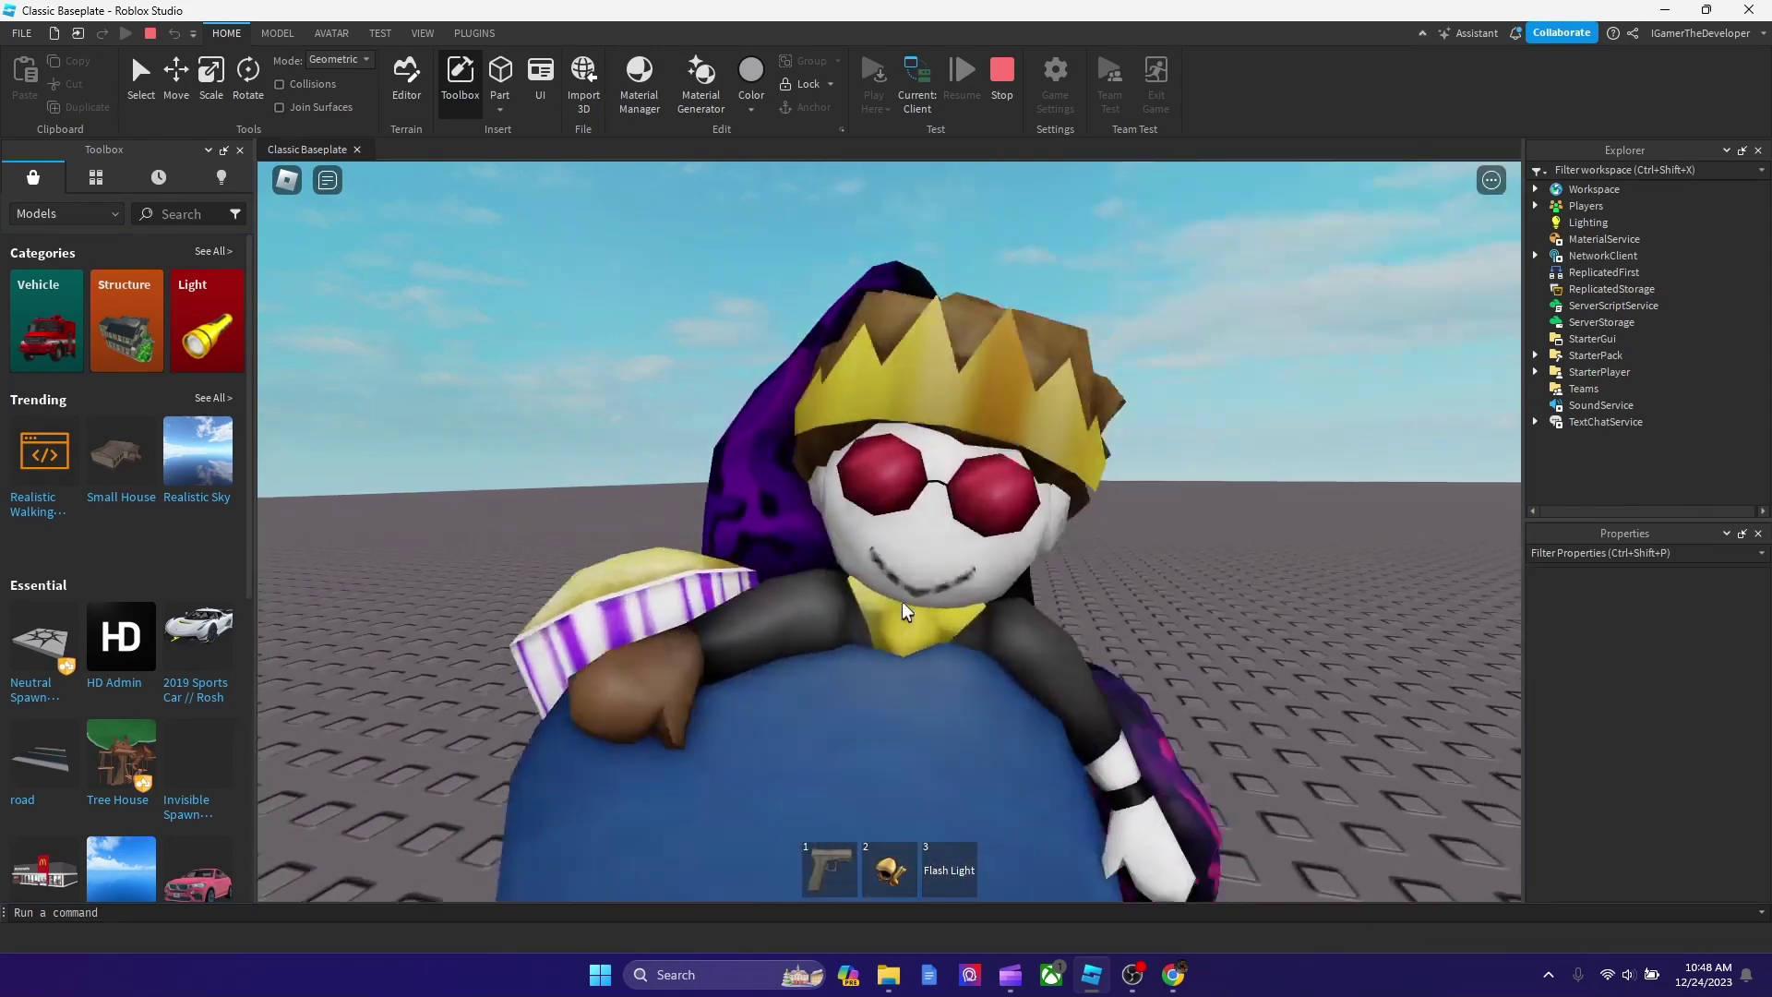
pyautogui.scroll(-5, 955, 624)
pyautogui.press('1')
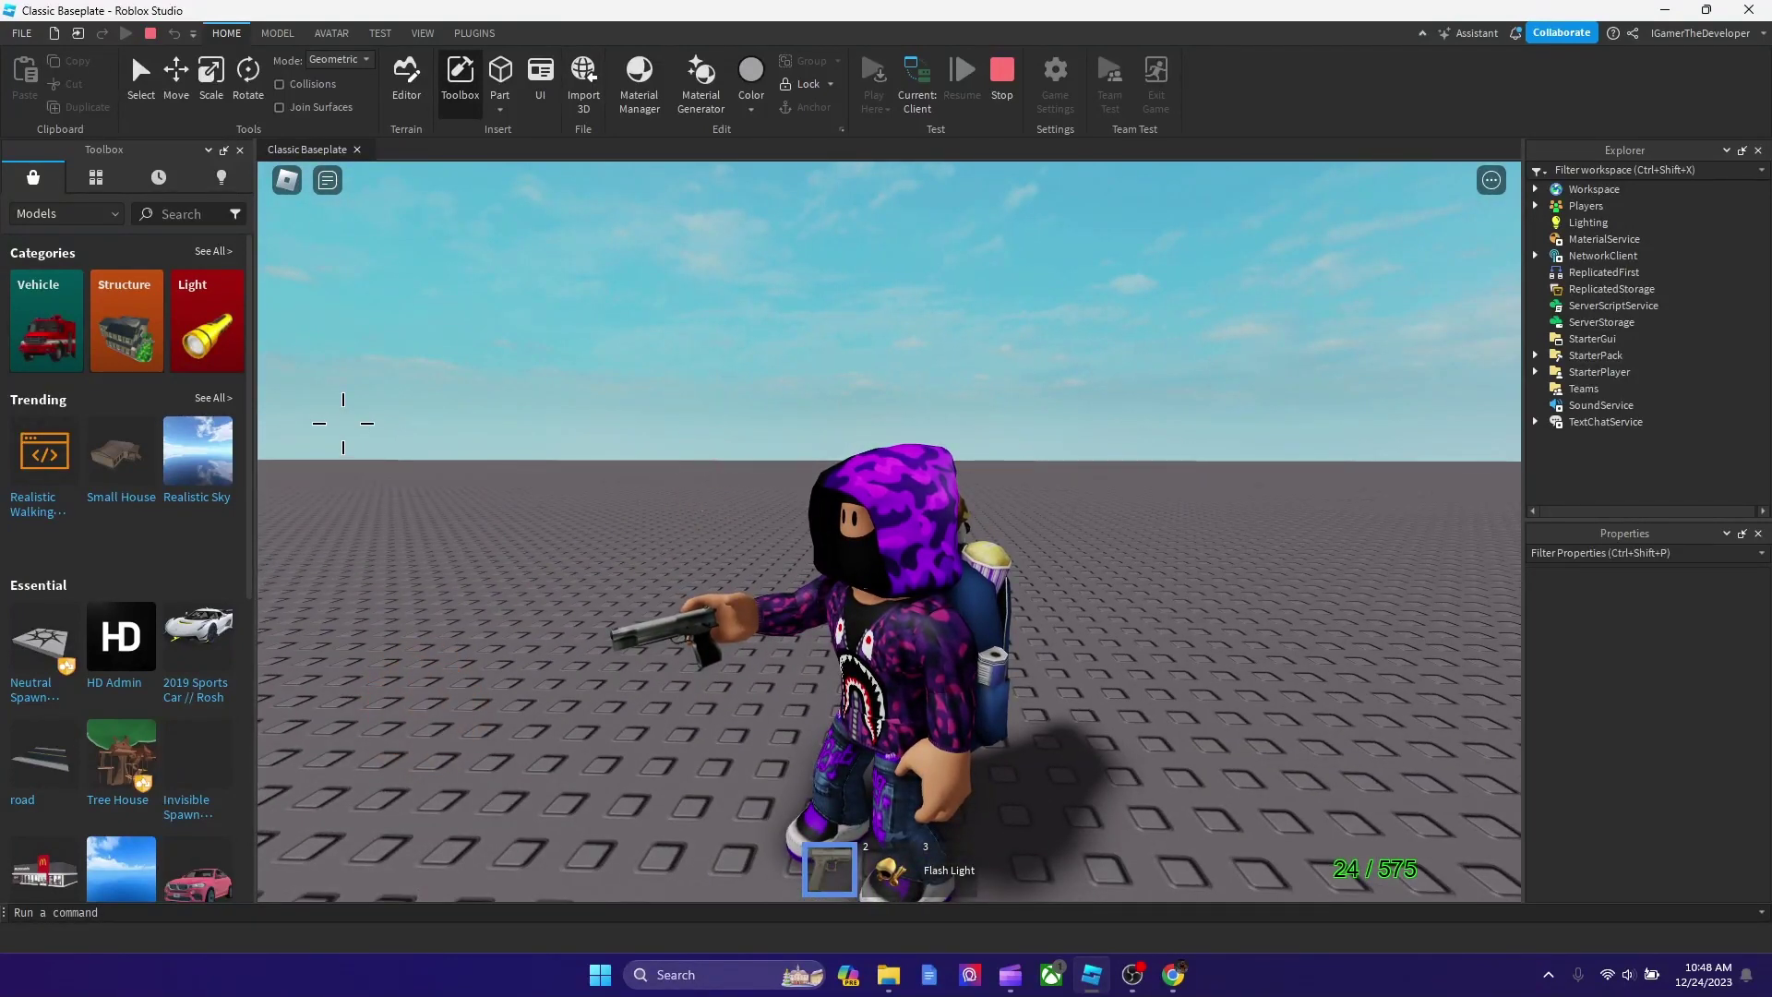
# Switch to the Dominus, then the flashlight, while walking, and finally put the flashlight away.
pyautogui.press('2')
pyautogui.scroll(-3, 768, 524)
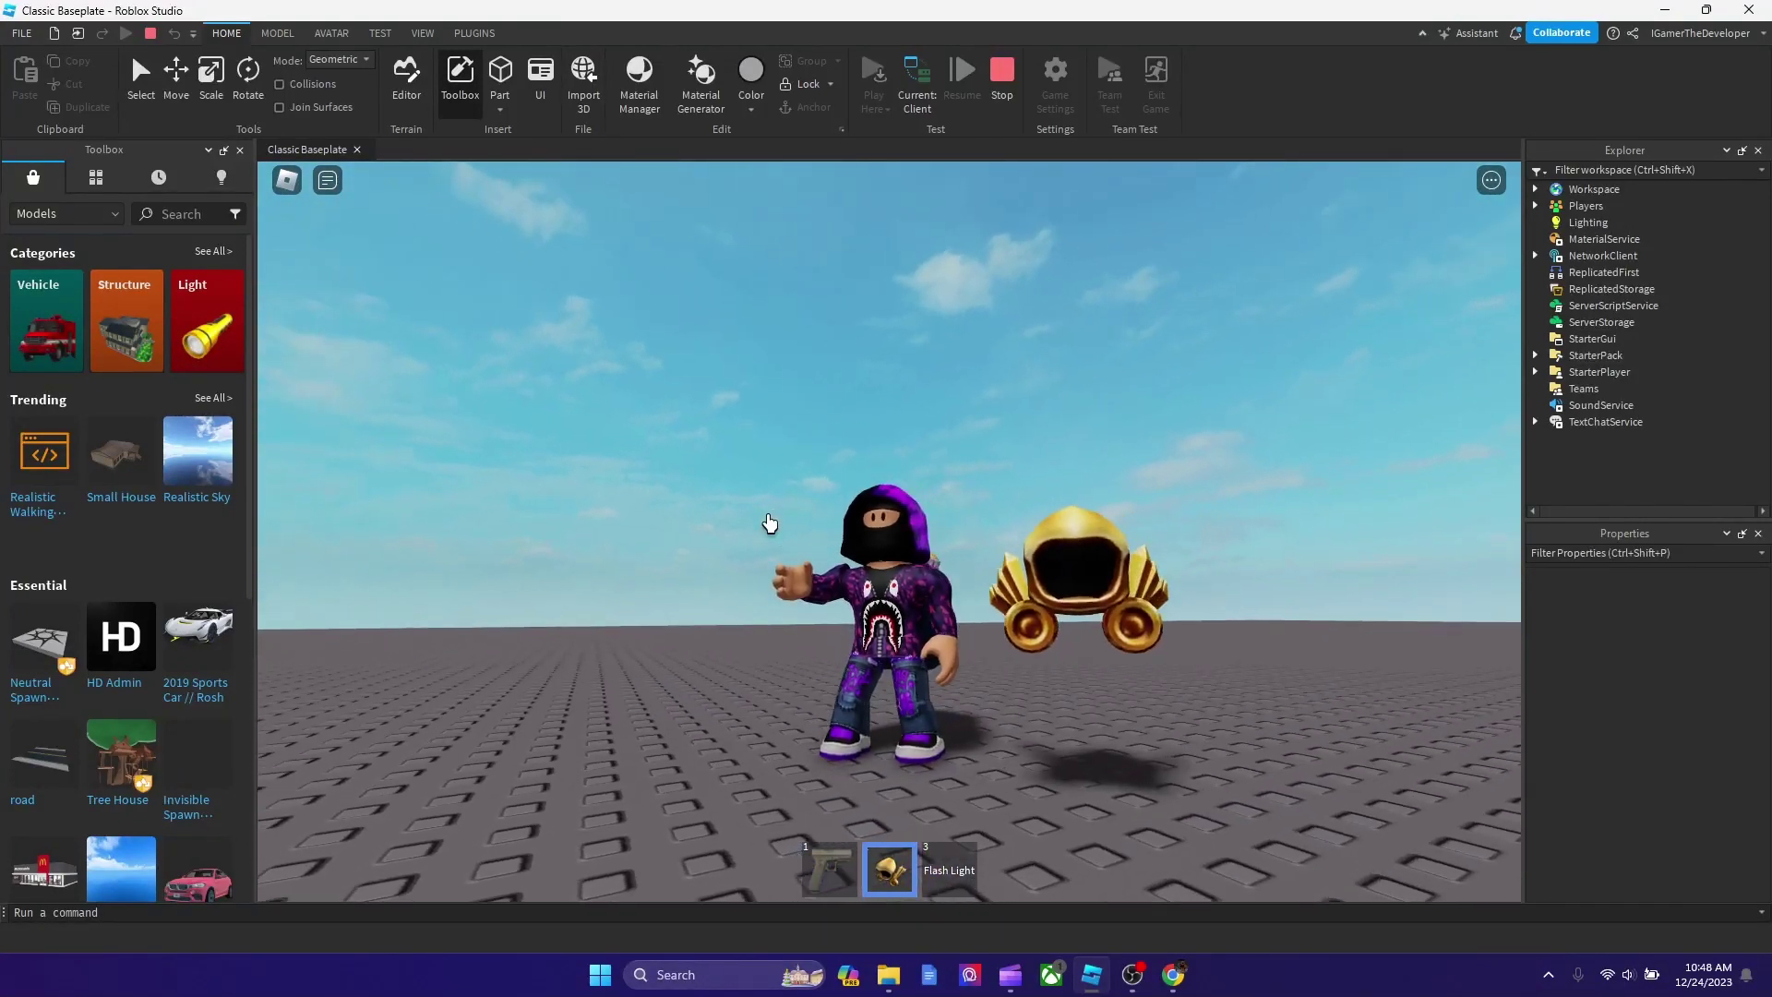
pyautogui.press('w')
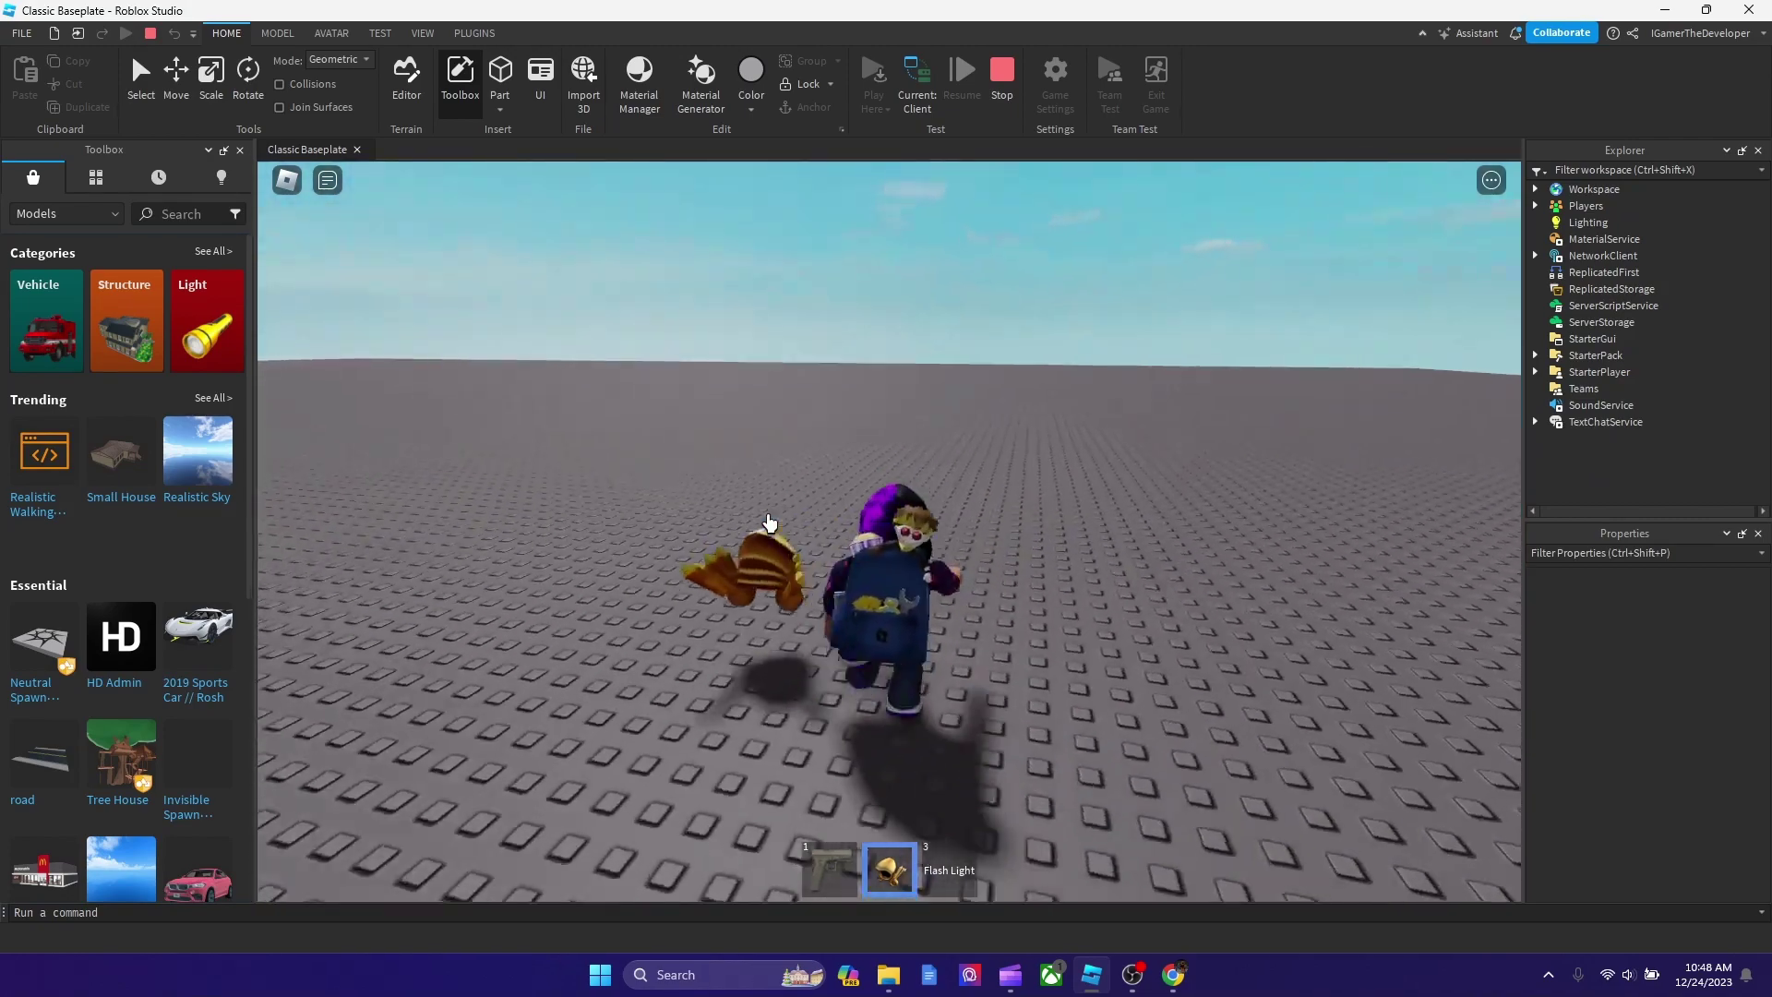
pyautogui.press('s')
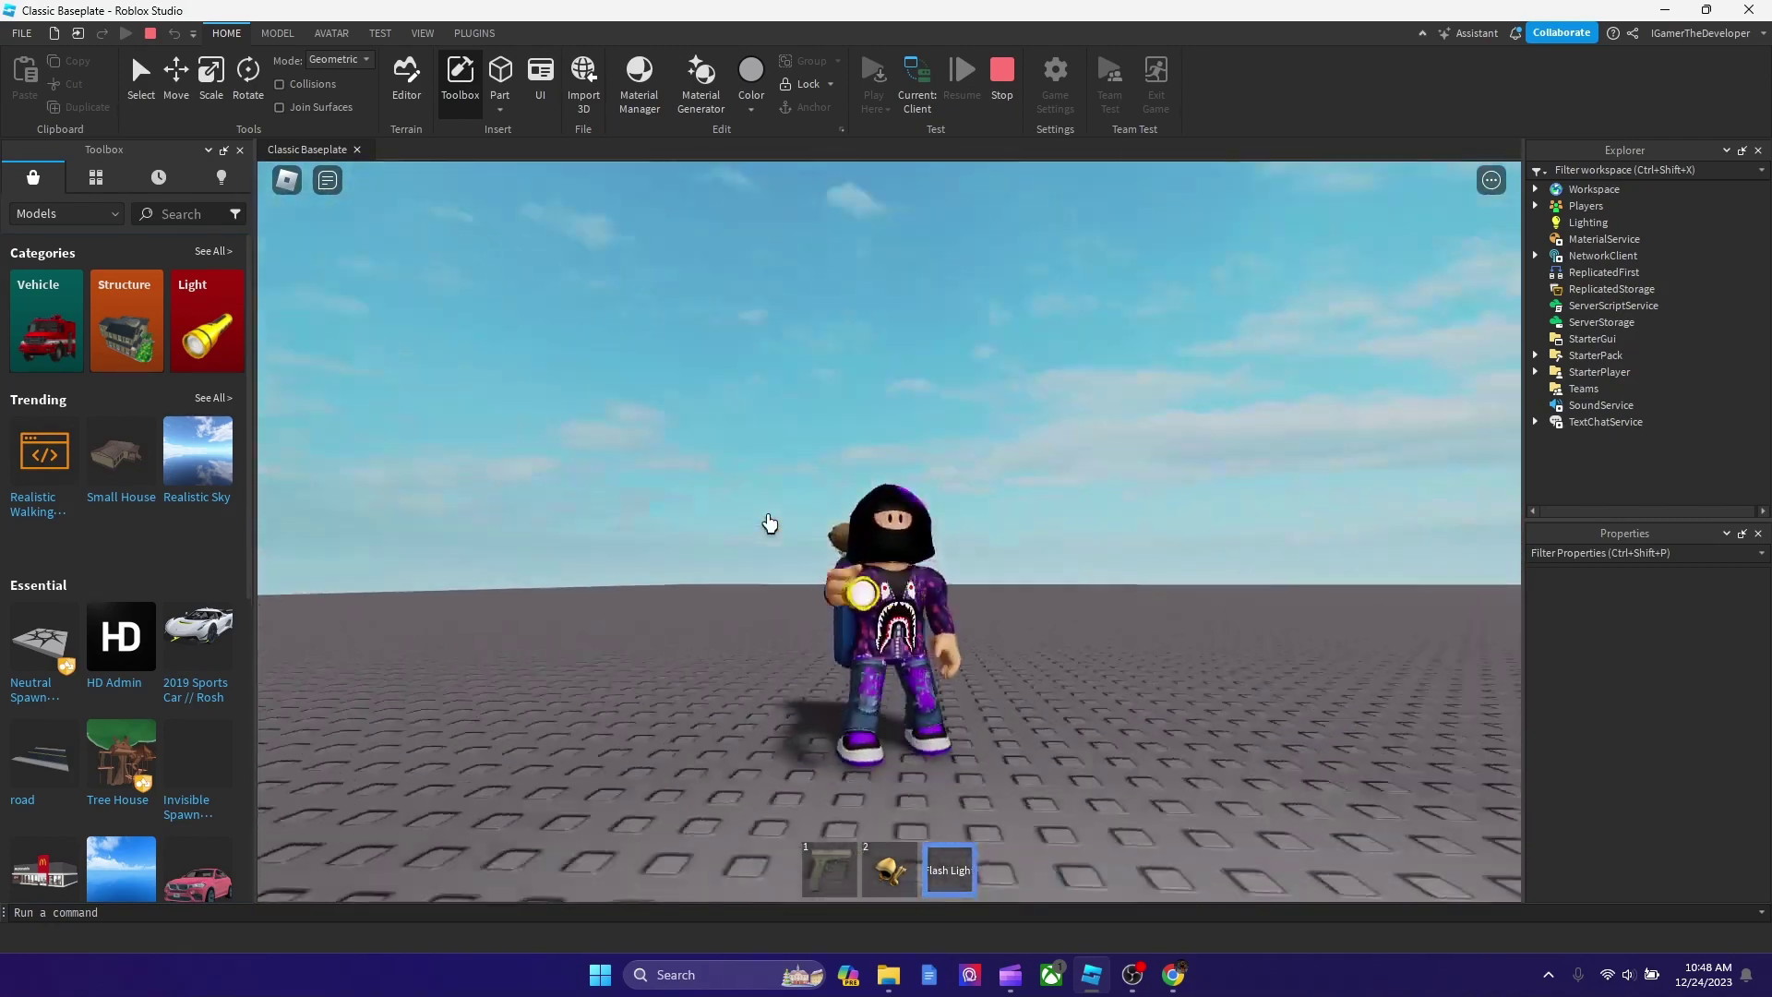
pyautogui.press('w')
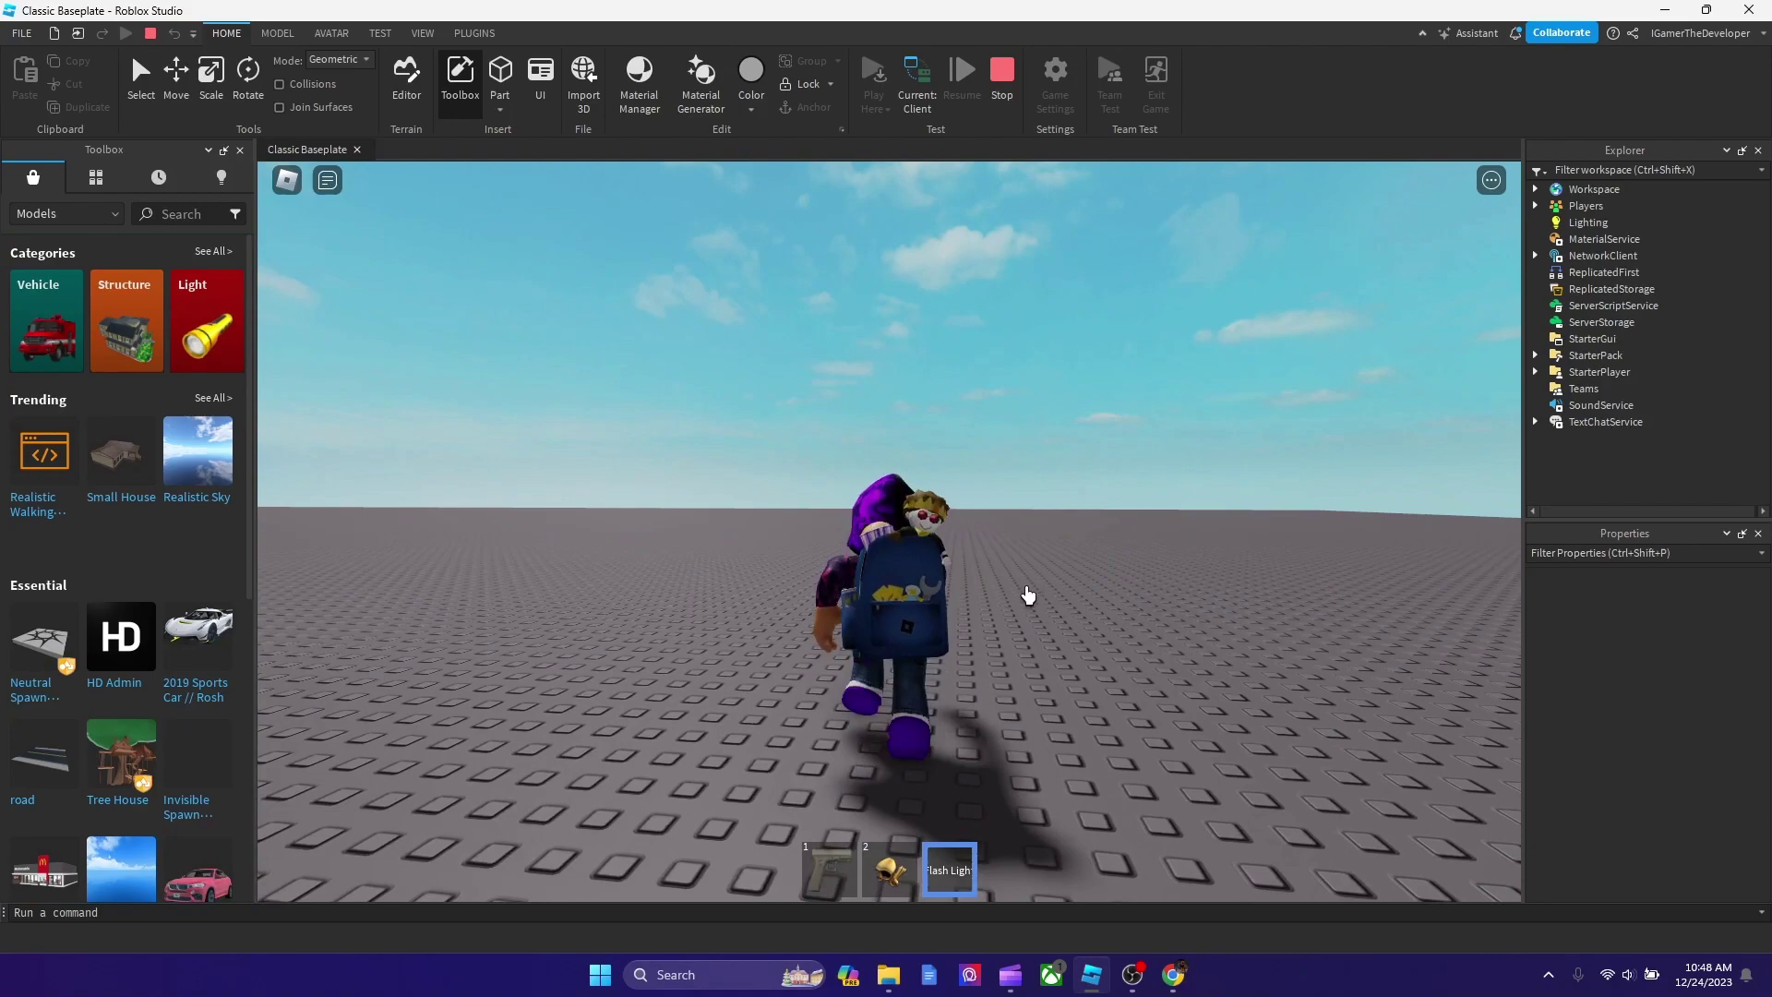
pyautogui.scroll(5, 890, 541)
pyautogui.scroll(2, 891, 542)
pyautogui.scroll(-5, 891, 542)
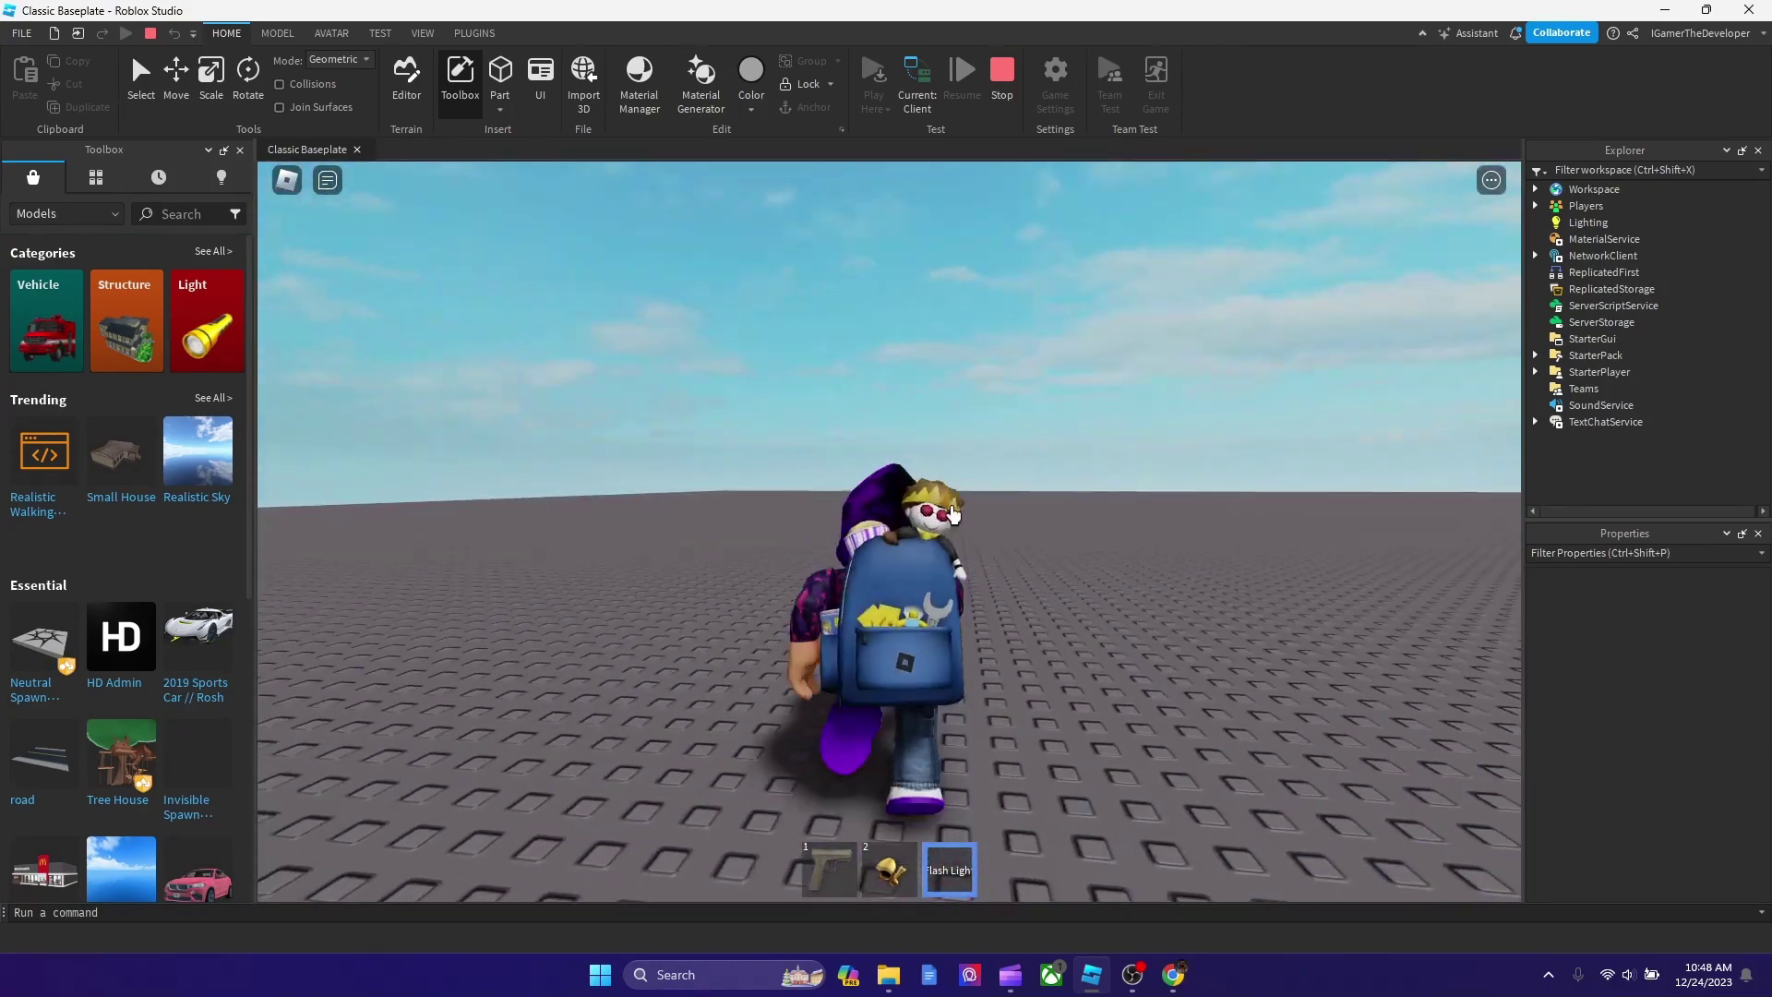
pyautogui.press('3')
# Equip the Dominus and drop it onto the ground with Backspace.
pyautogui.moveTo(965, 514)
pyautogui.mouseDown(button='right')
pyautogui.moveTo(816, 546)
pyautogui.moveTo(884, 770)
pyautogui.mouseUp(button='right')
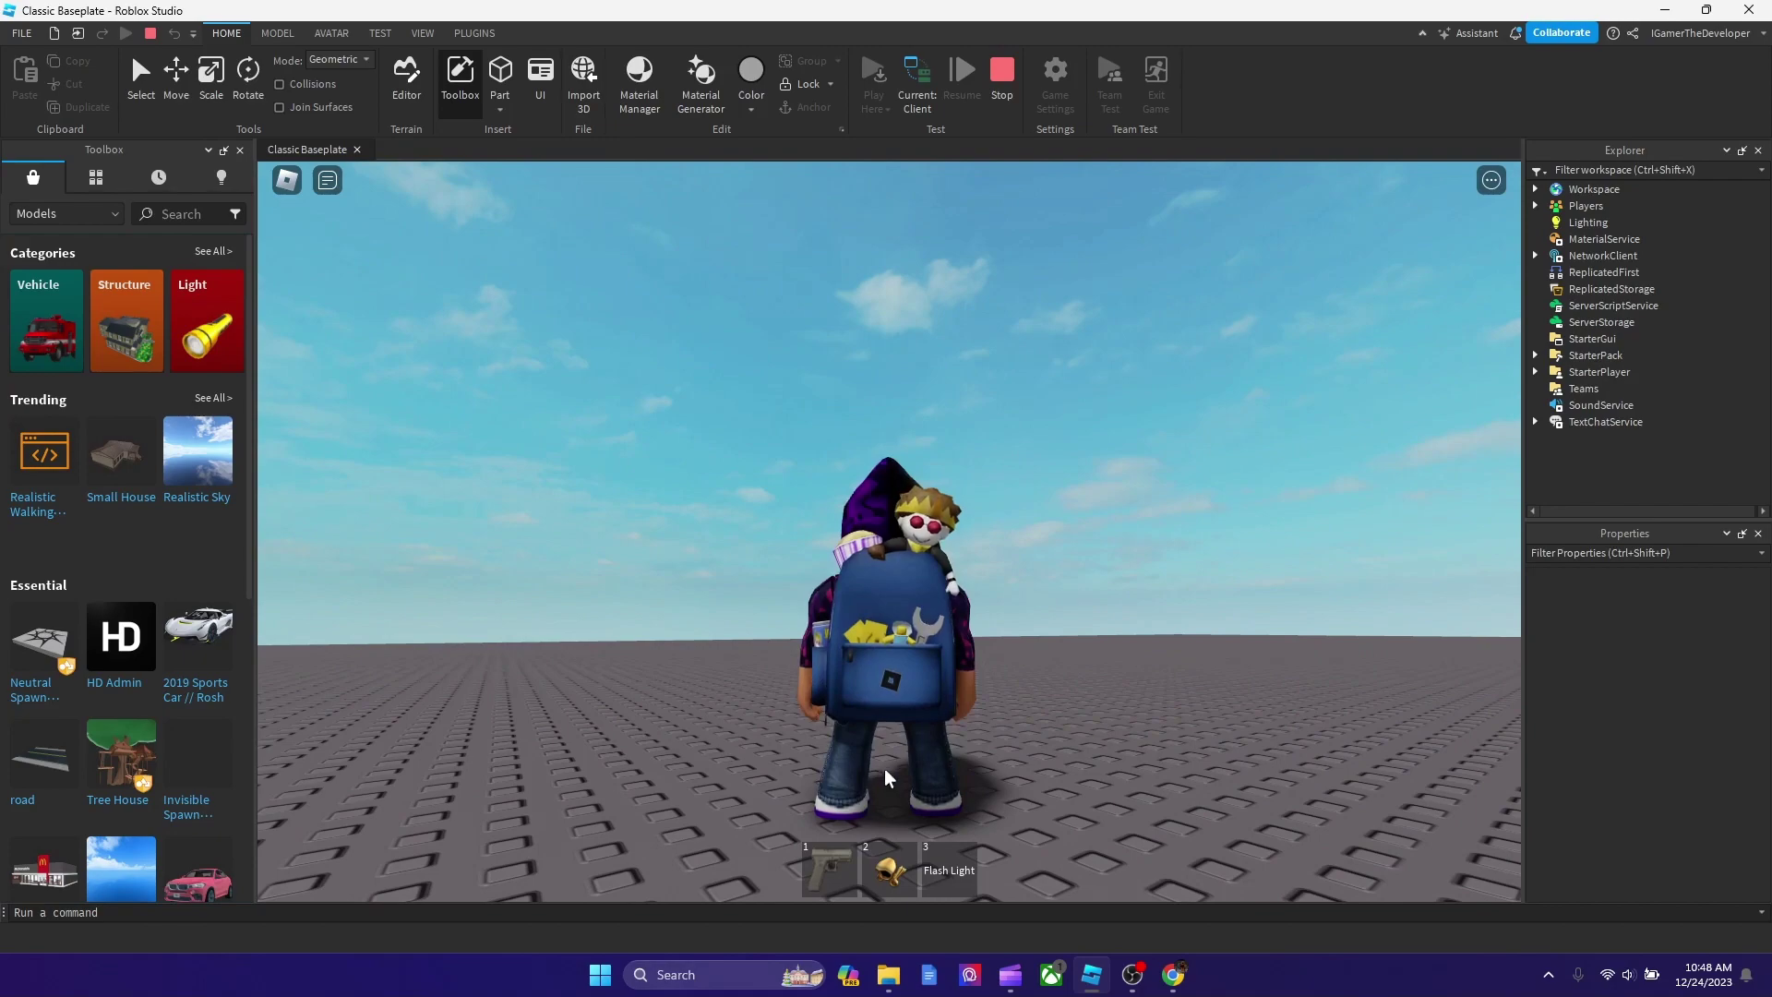
pyautogui.click(893, 875)
pyautogui.moveTo(894, 875)
pyautogui.mouseDown(button='right')
pyautogui.moveTo(842, 522)
pyautogui.moveTo(872, 553)
pyautogui.mouseUp(button='right')
pyautogui.scroll(-3, 871, 552)
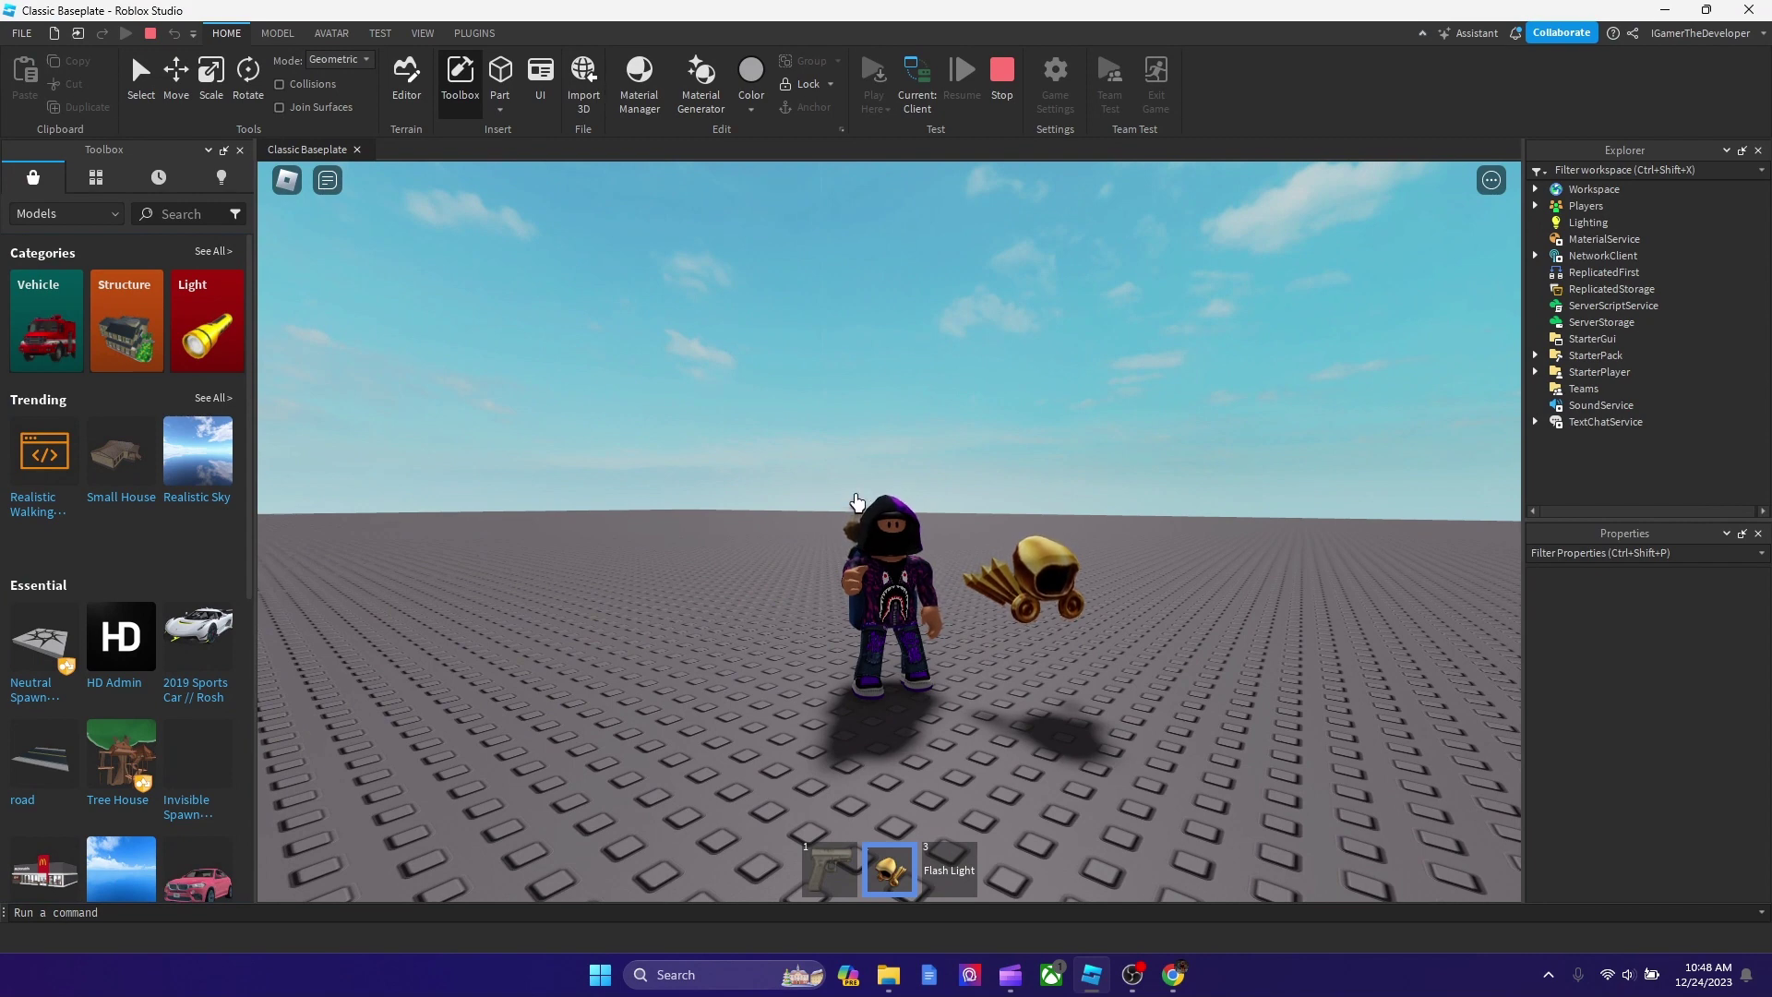
pyautogui.press('BackSpace')
# Drop the flashlight too, then equip the gun and reload it to 30 / 600.
pyautogui.moveTo(893, 553); pyautogui.dragTo(1037, 659, button='right')
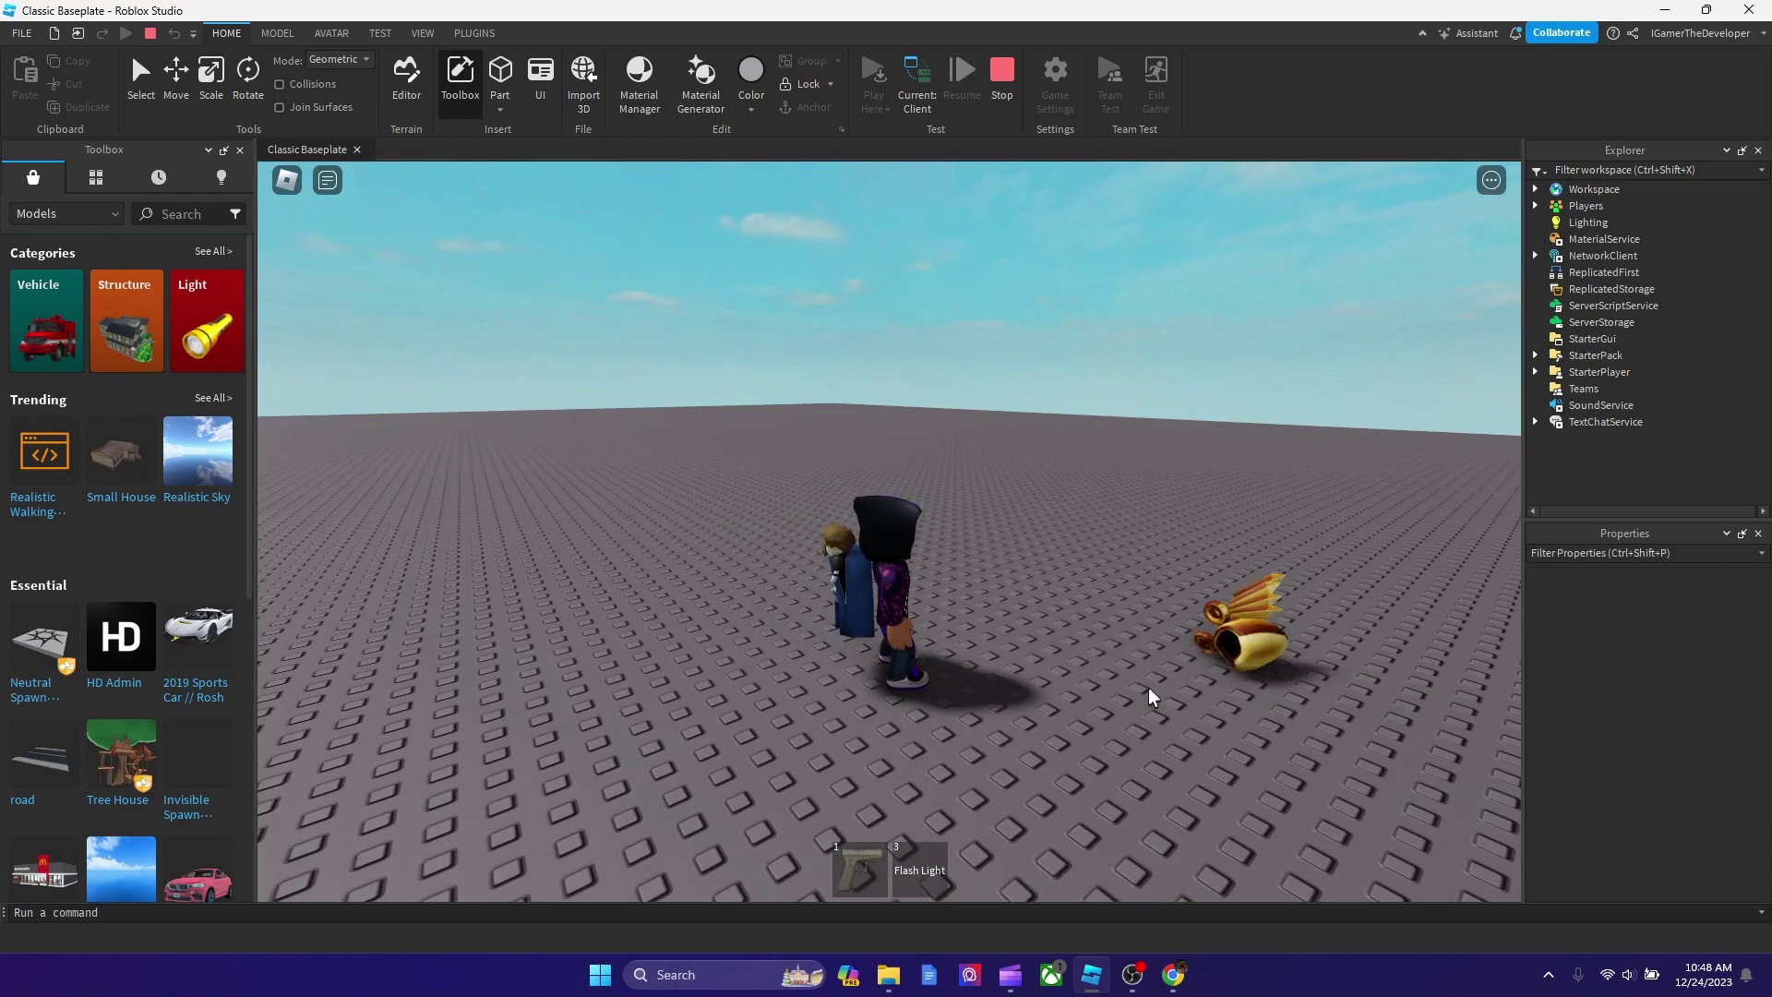
pyautogui.press('3')
pyautogui.moveTo(899, 619); pyautogui.dragTo(895, 622, button='right')
pyautogui.press('BackSpace')
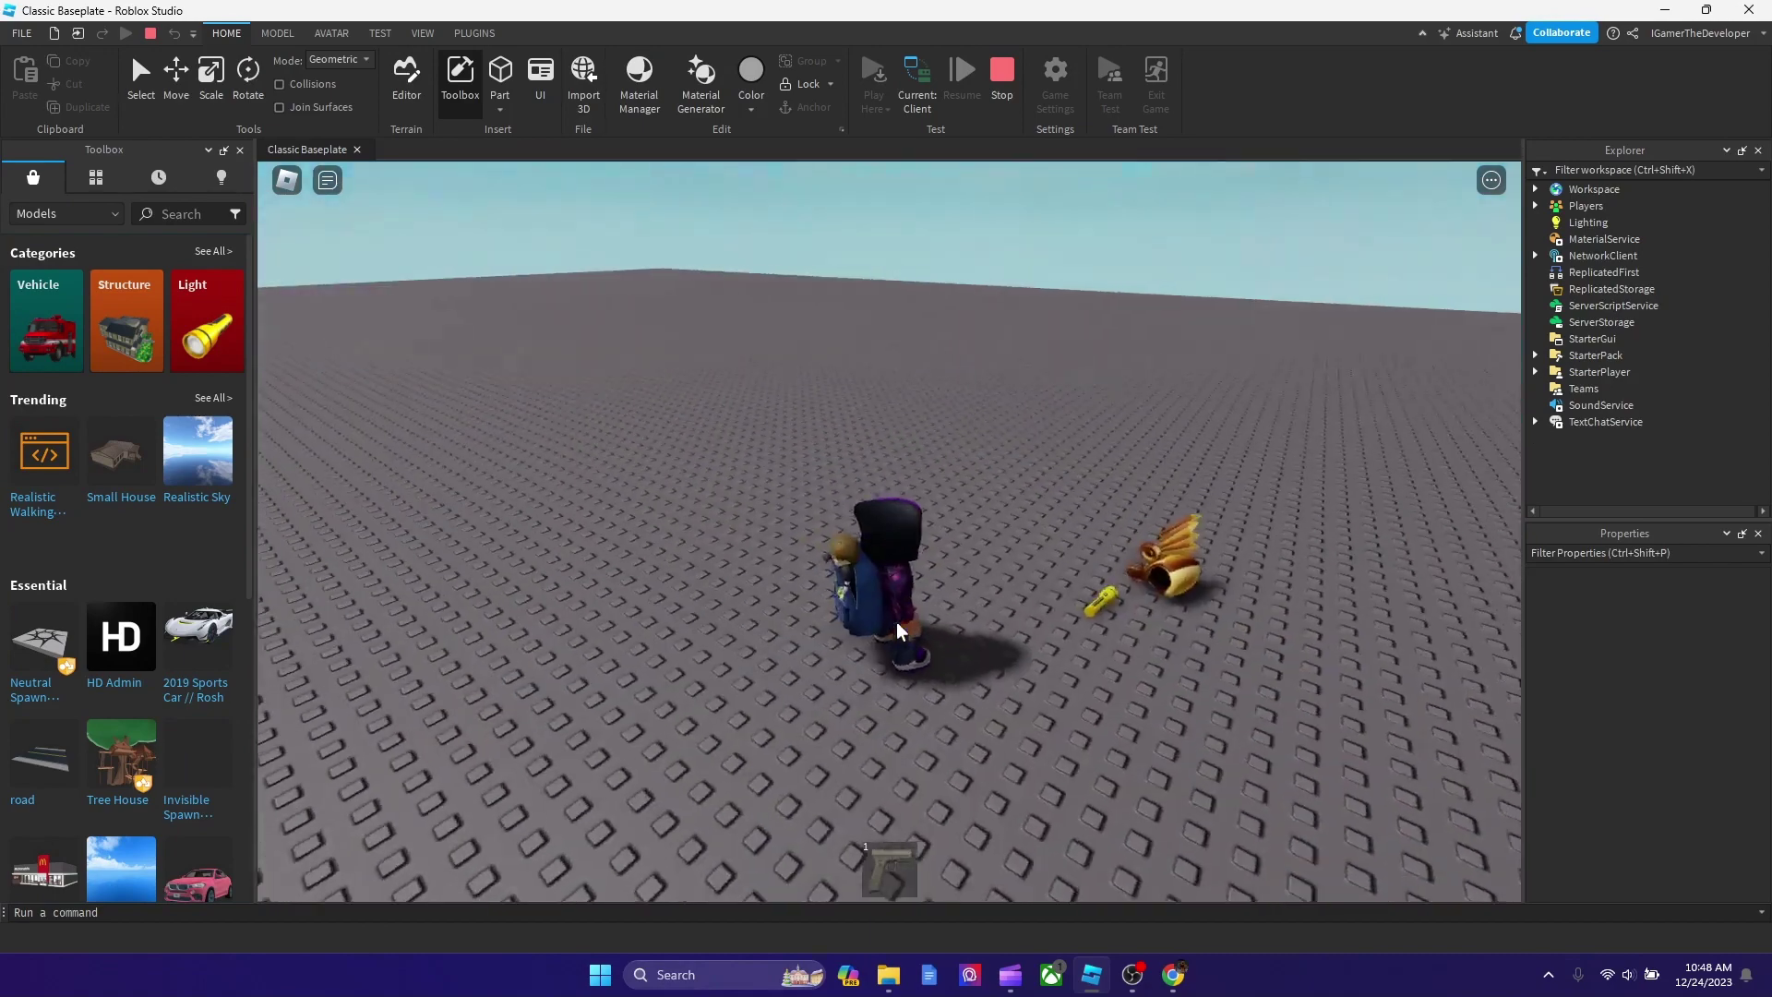
pyautogui.press('1')
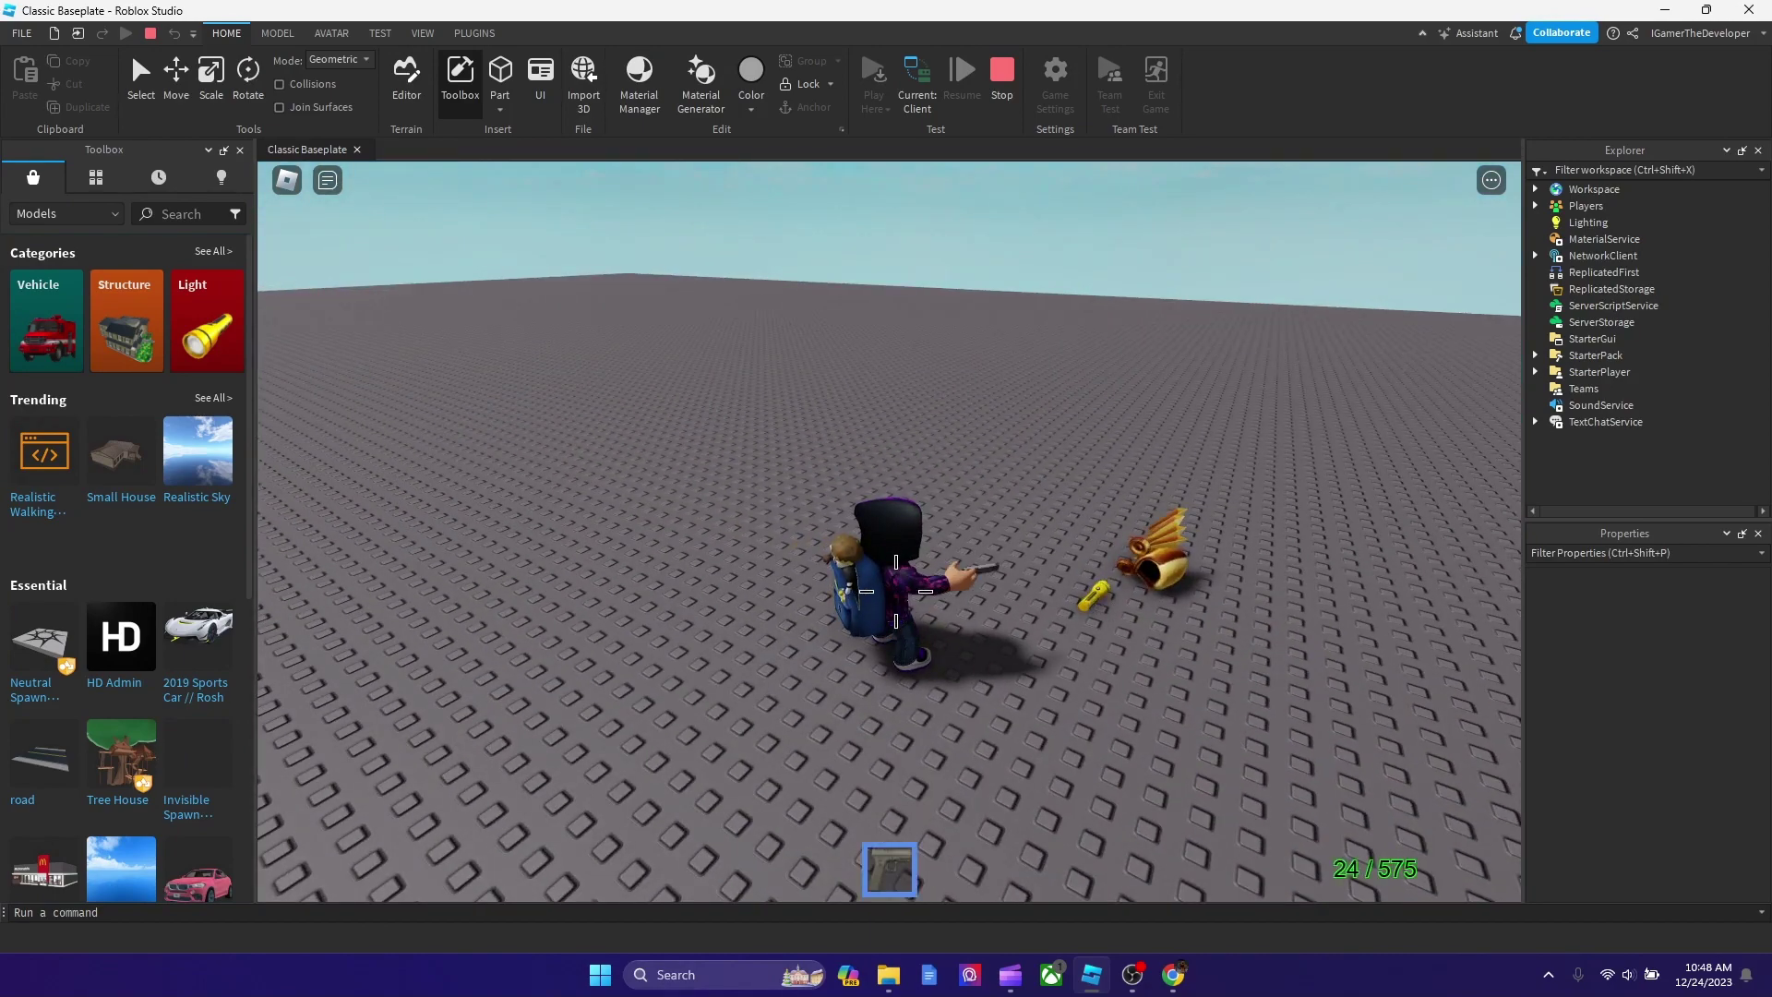
pyautogui.press('r')
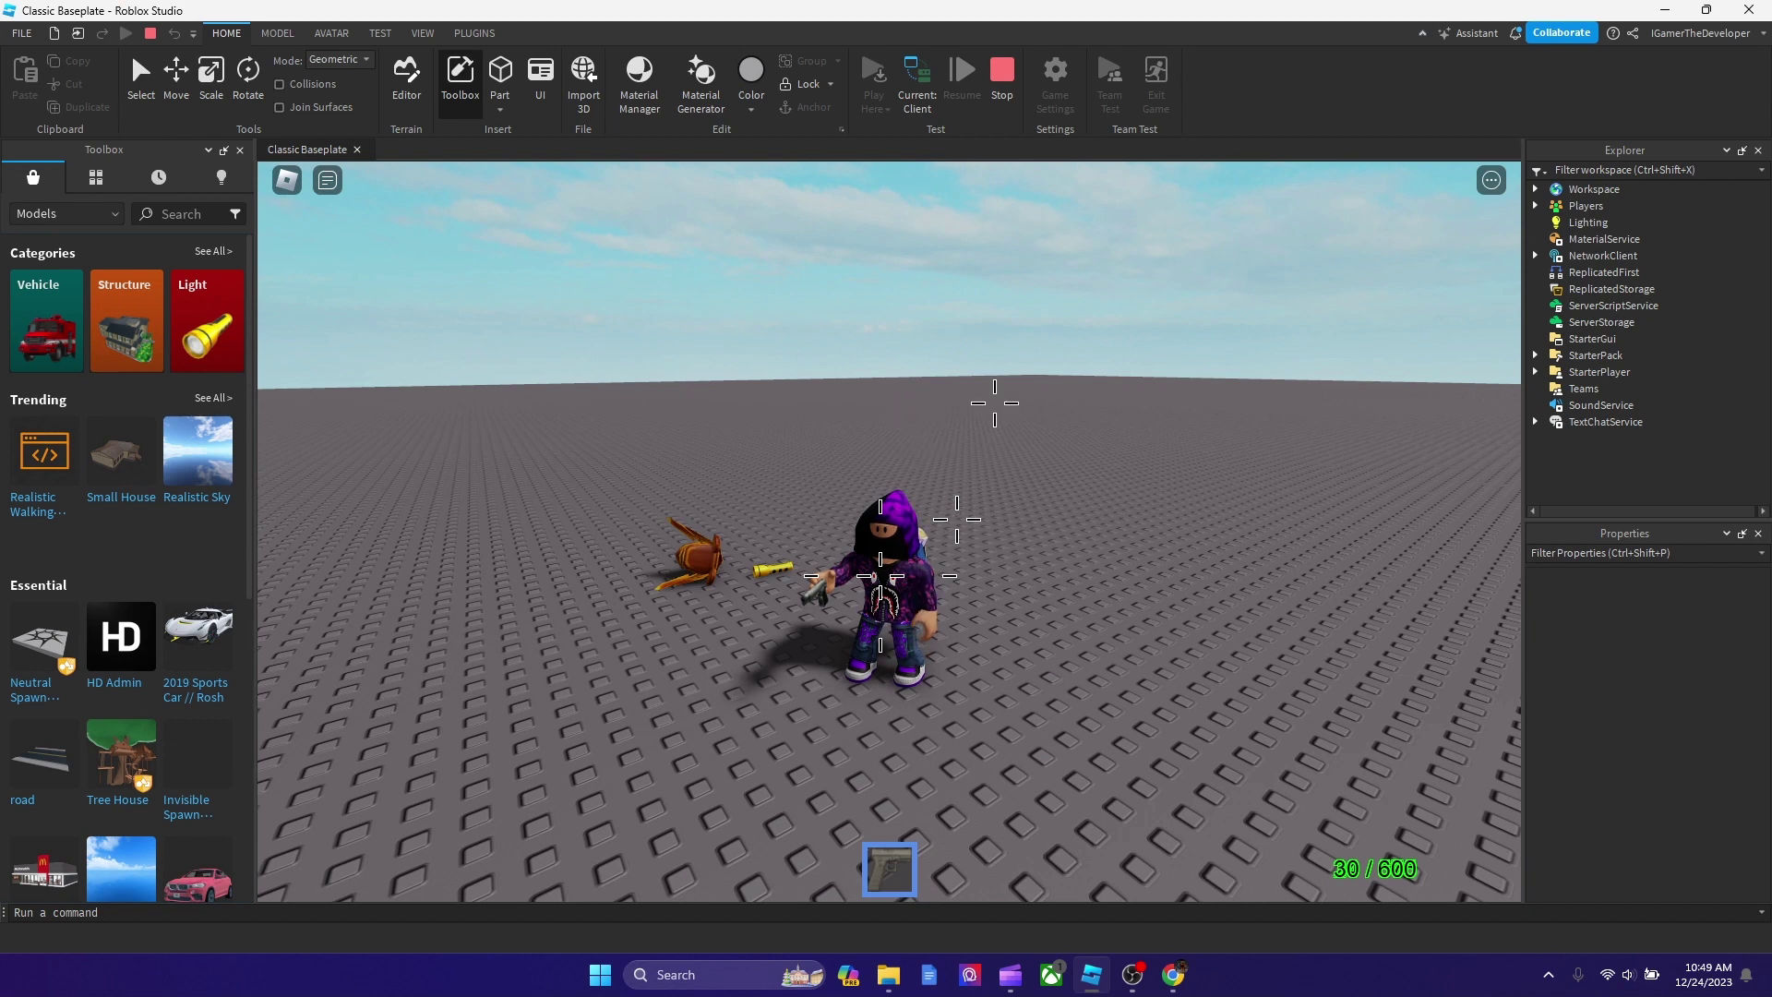
# Stop the test, confirm Flash Light's CanBeDropped is off, and start a new test with F5.
pyautogui.click(1016, 99)
pyautogui.click(1609, 406)
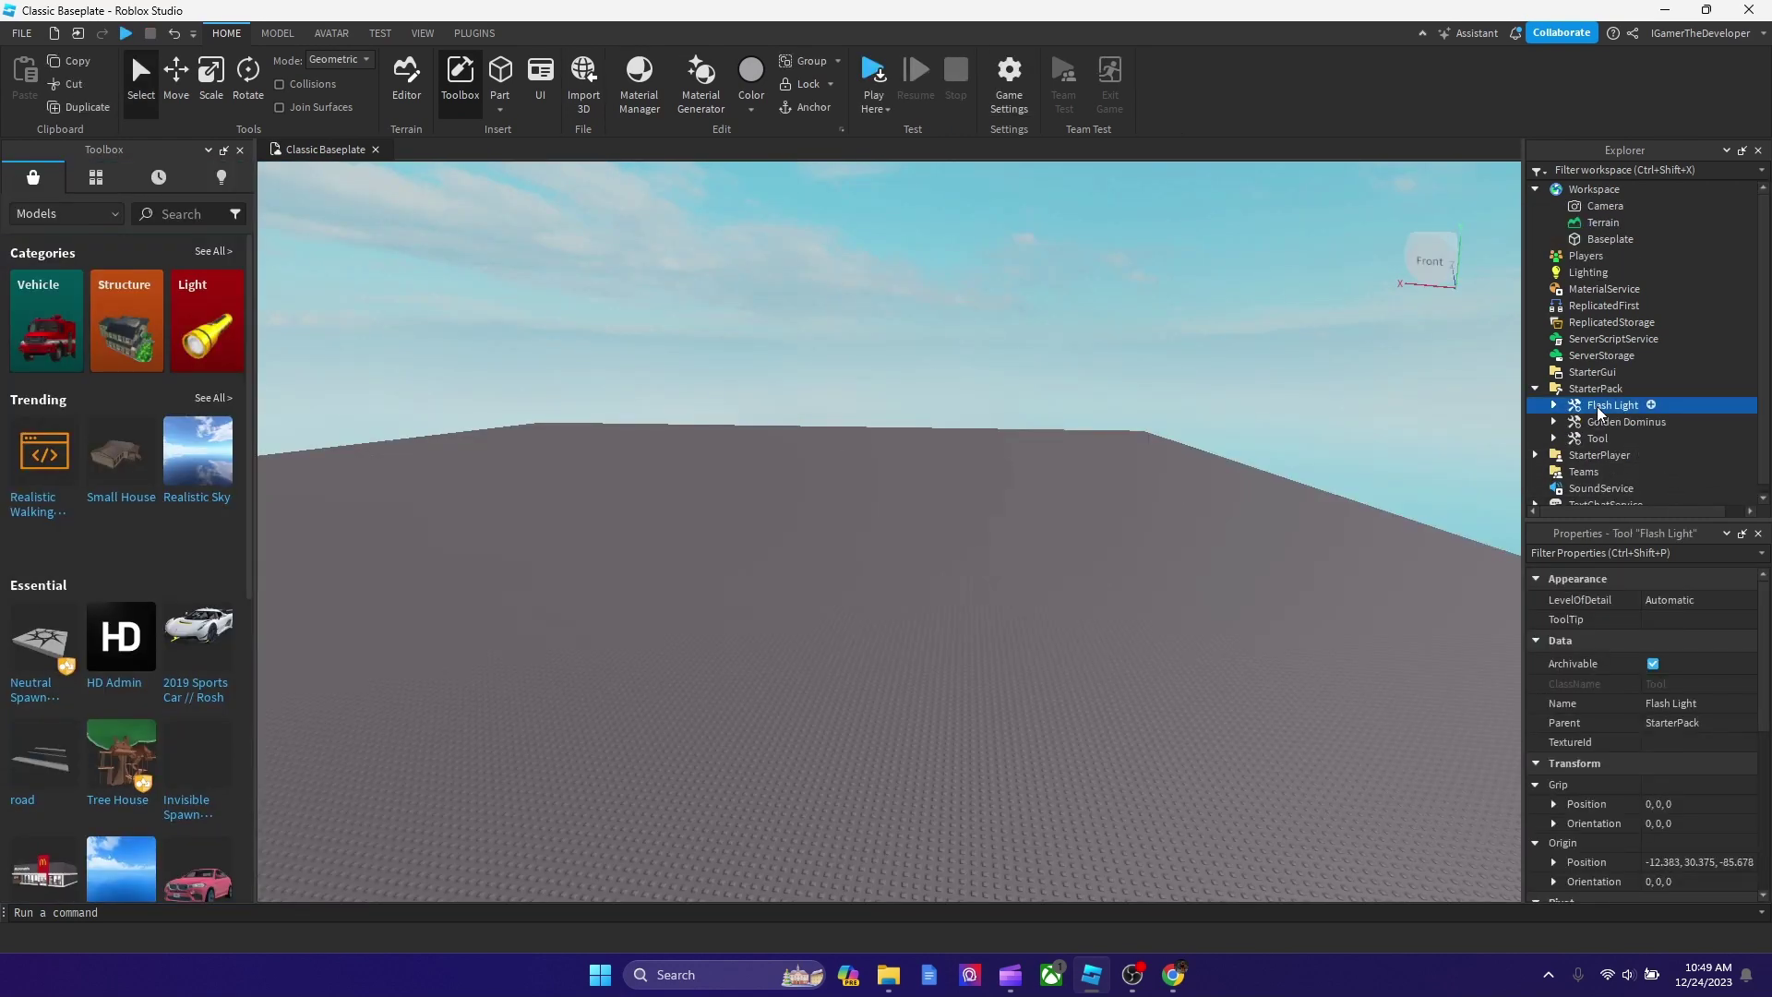
pyautogui.scroll(-1, 1642, 624)
pyautogui.scroll(1, 1643, 556)
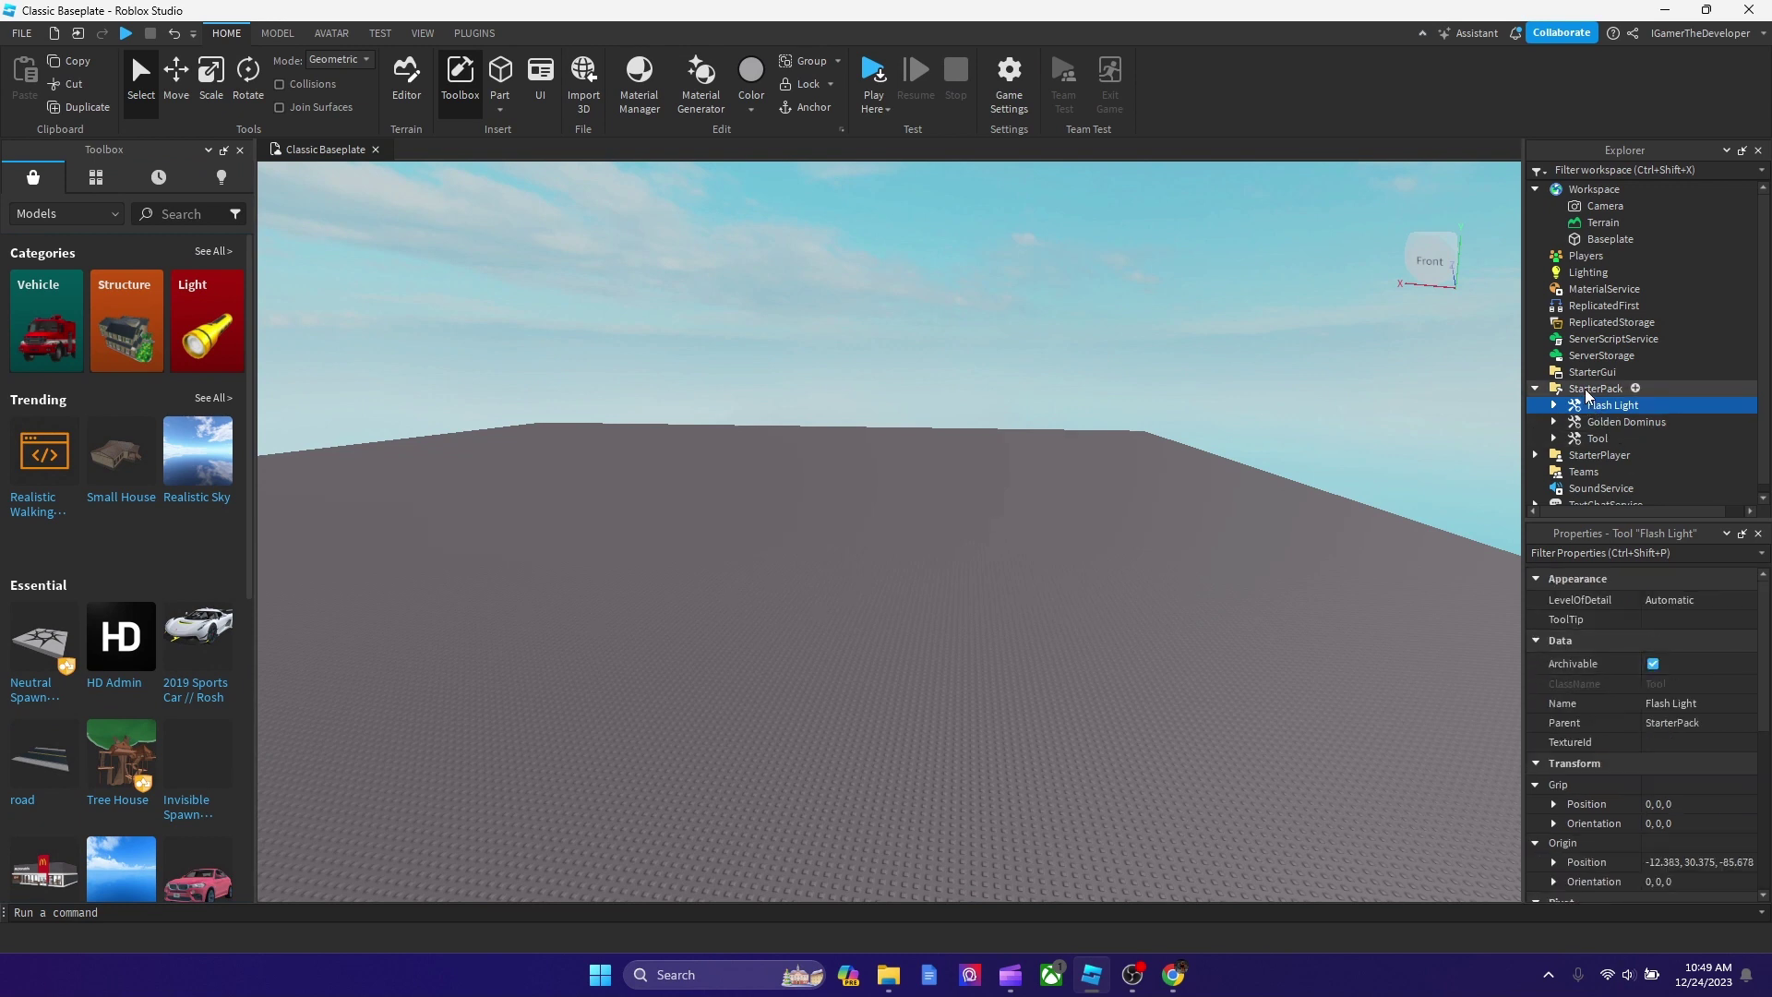
pyautogui.scroll(-2, 1593, 646)
pyautogui.scroll(-1, 1594, 664)
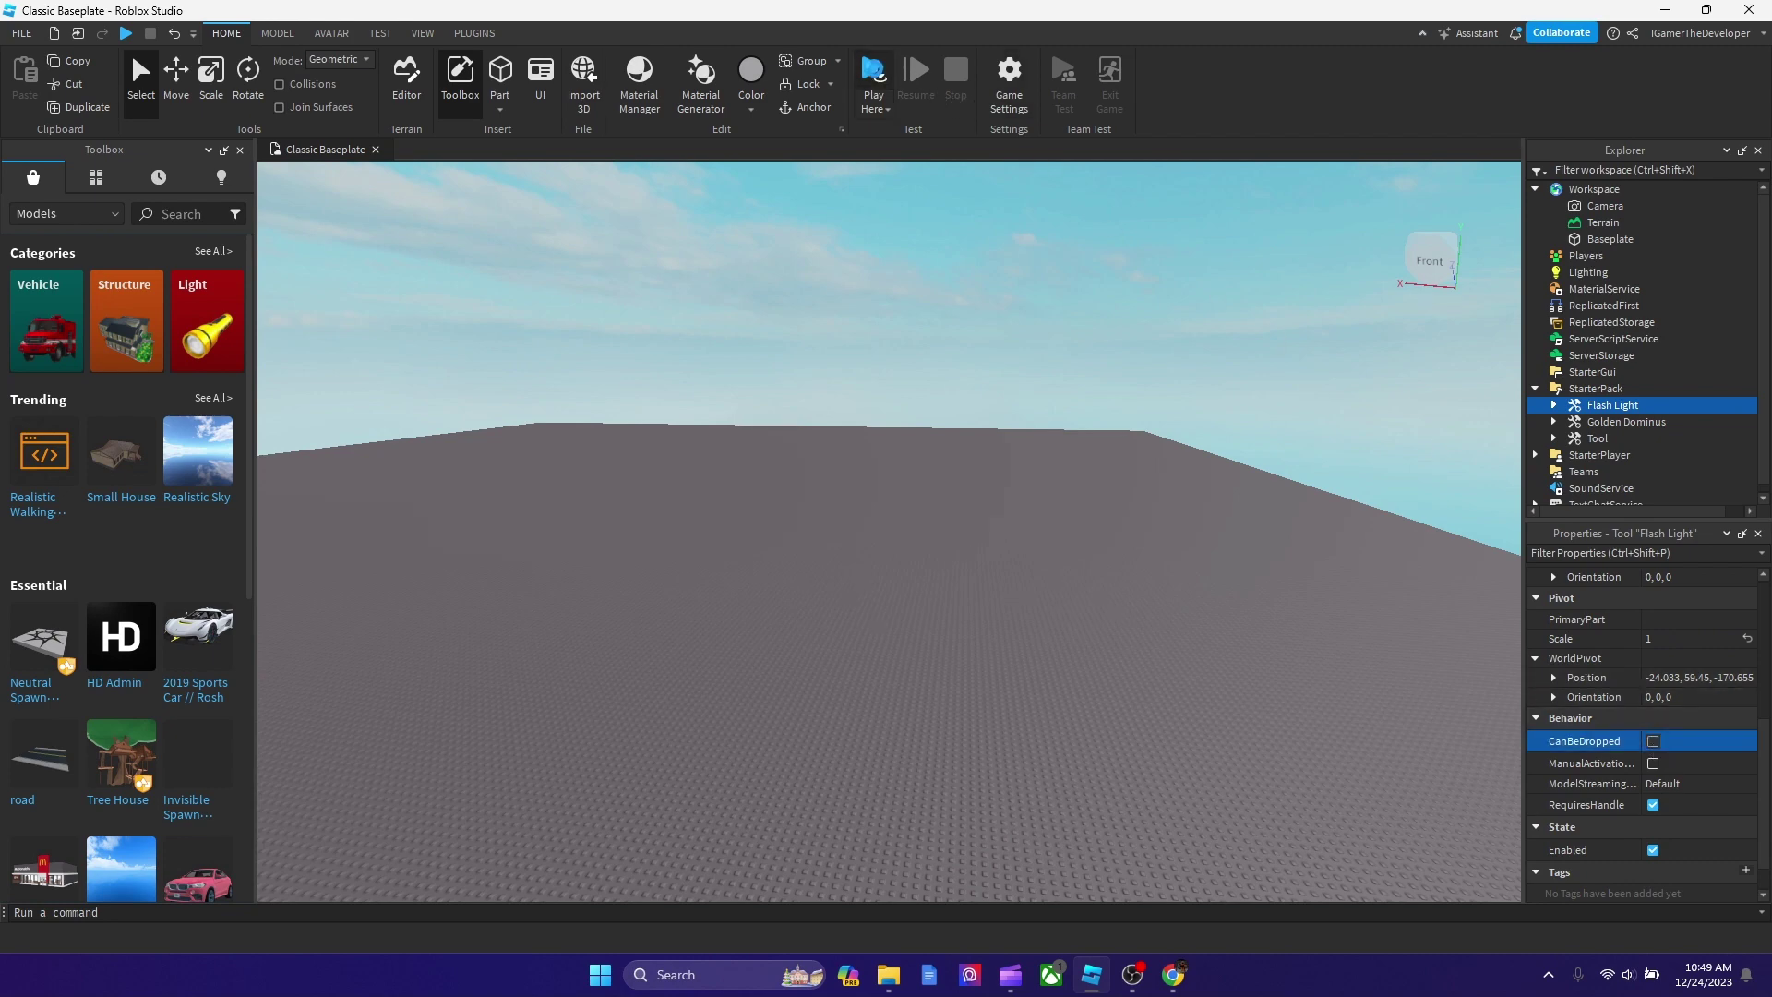
pyautogui.press('F5')
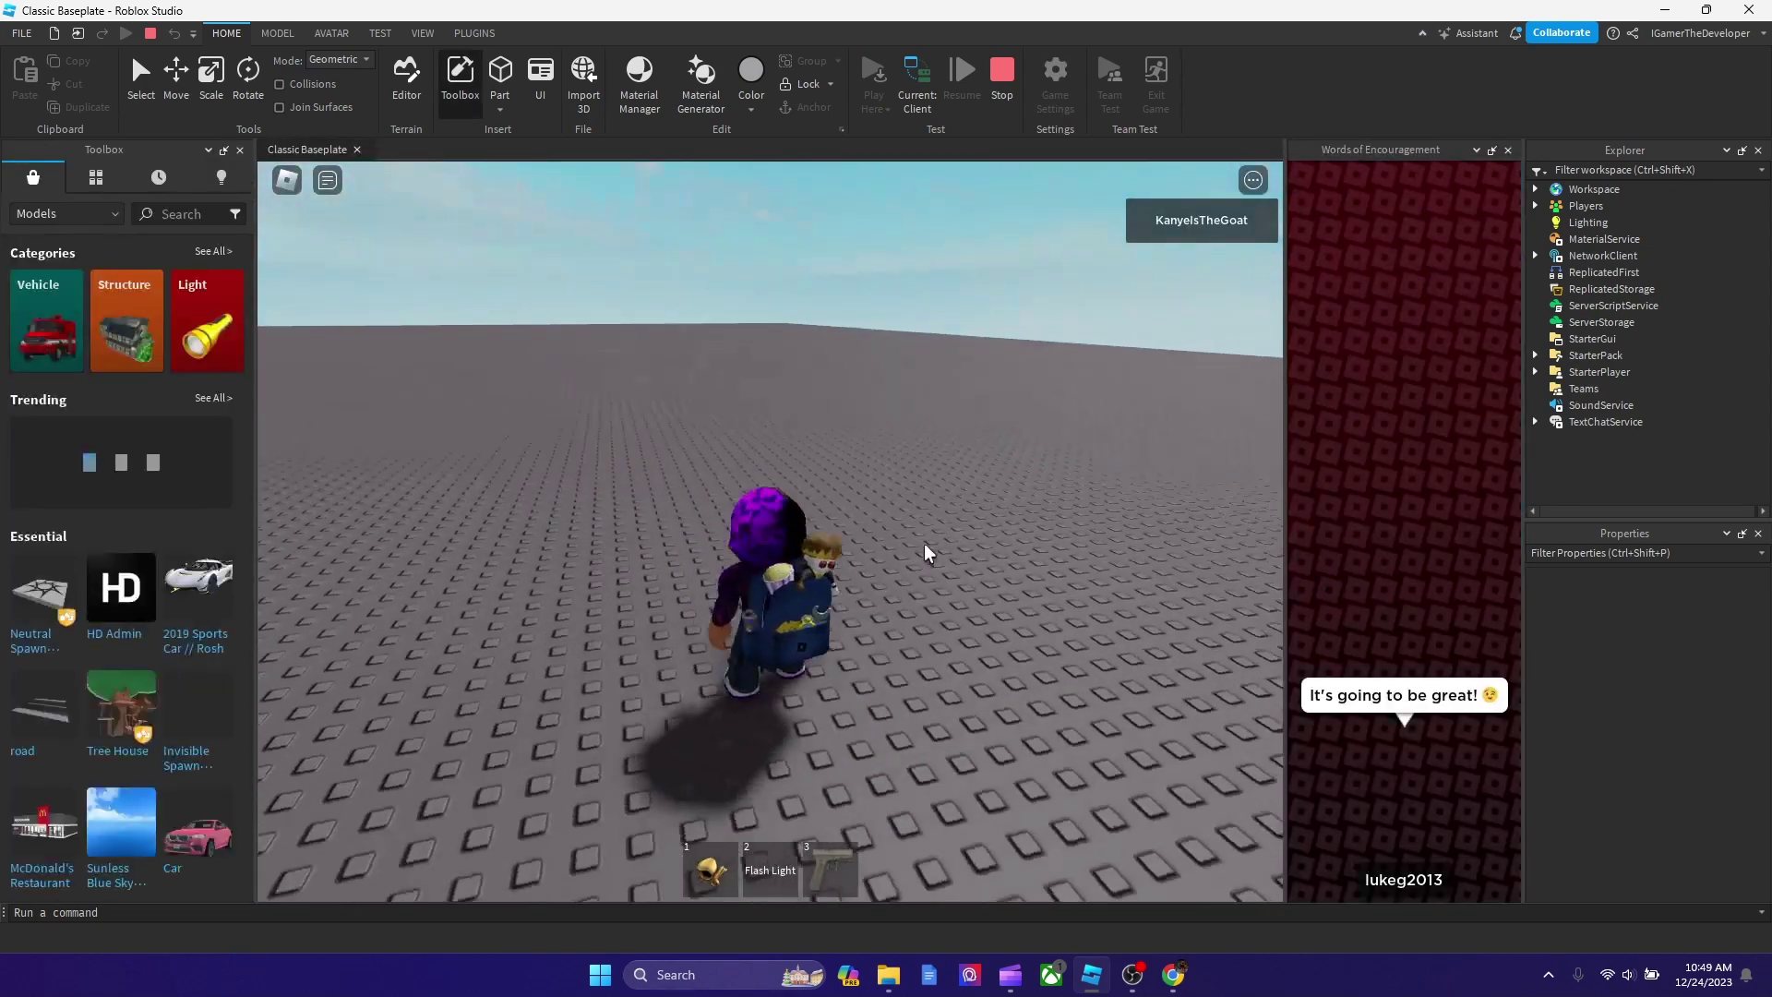
# Equip the Flash Light, look around, turn off shift-lock, and stop the test.
pyautogui.press('2')
pyautogui.moveTo(925, 552); pyautogui.dragTo(926, 556, button='right')
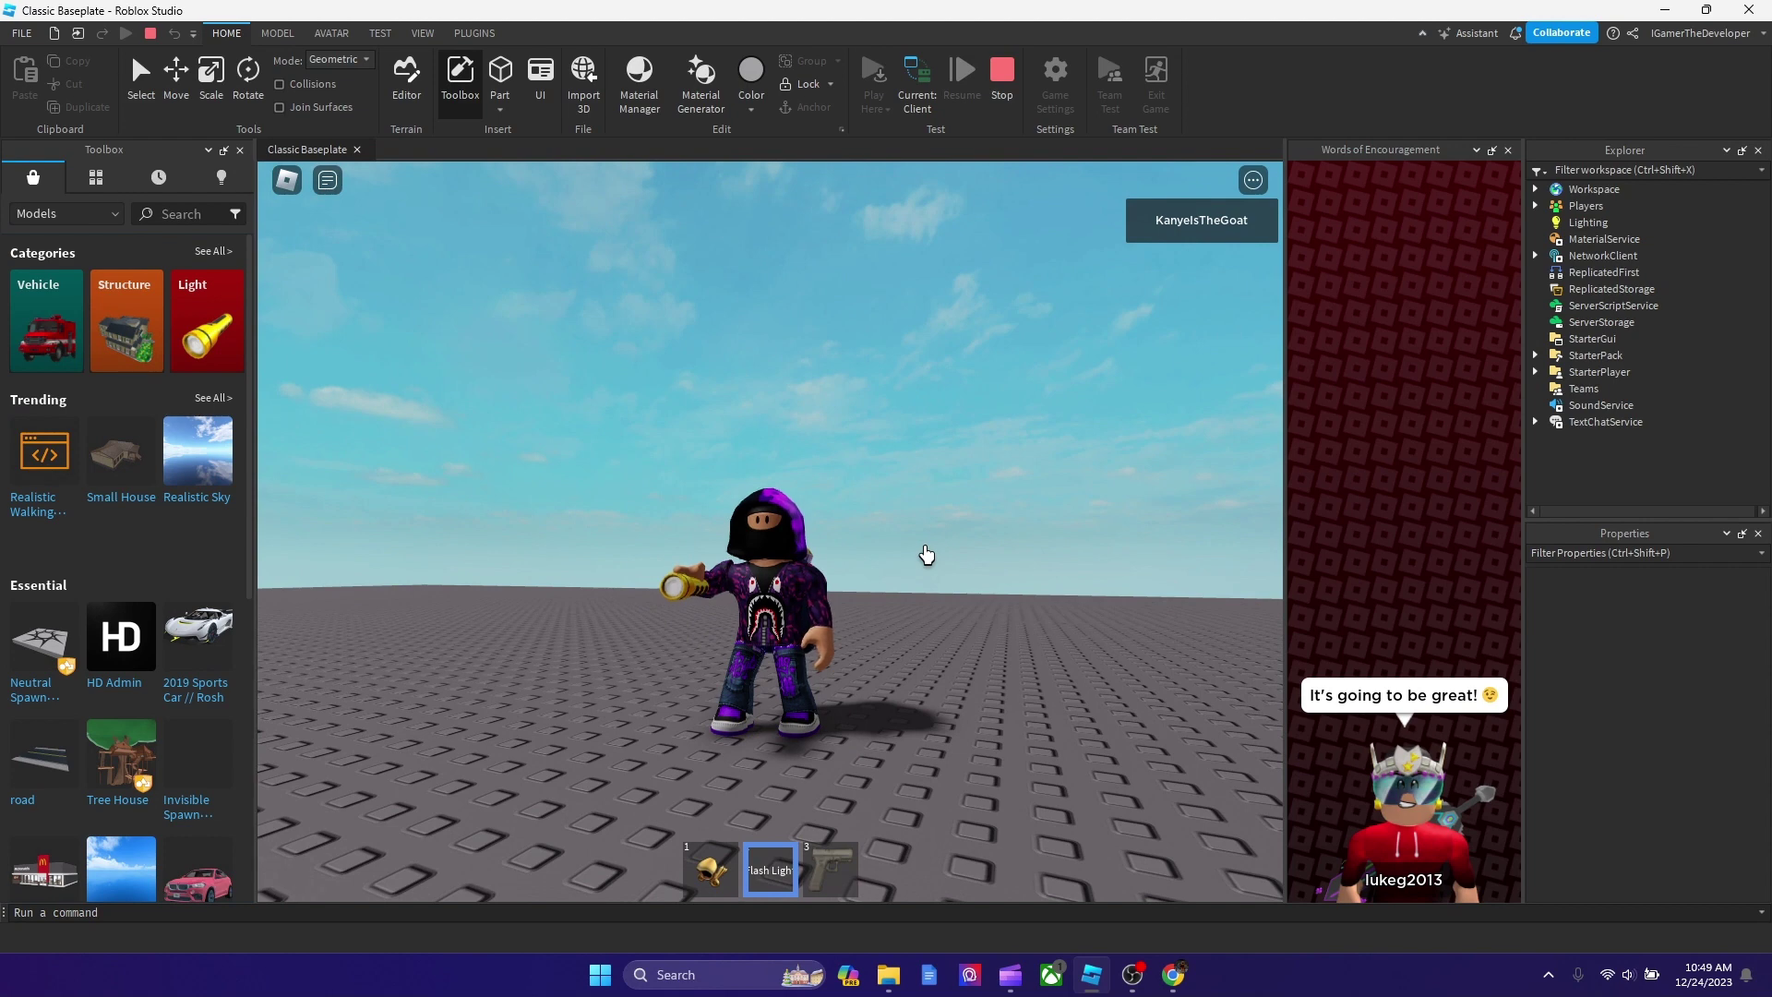
pyautogui.press('w')
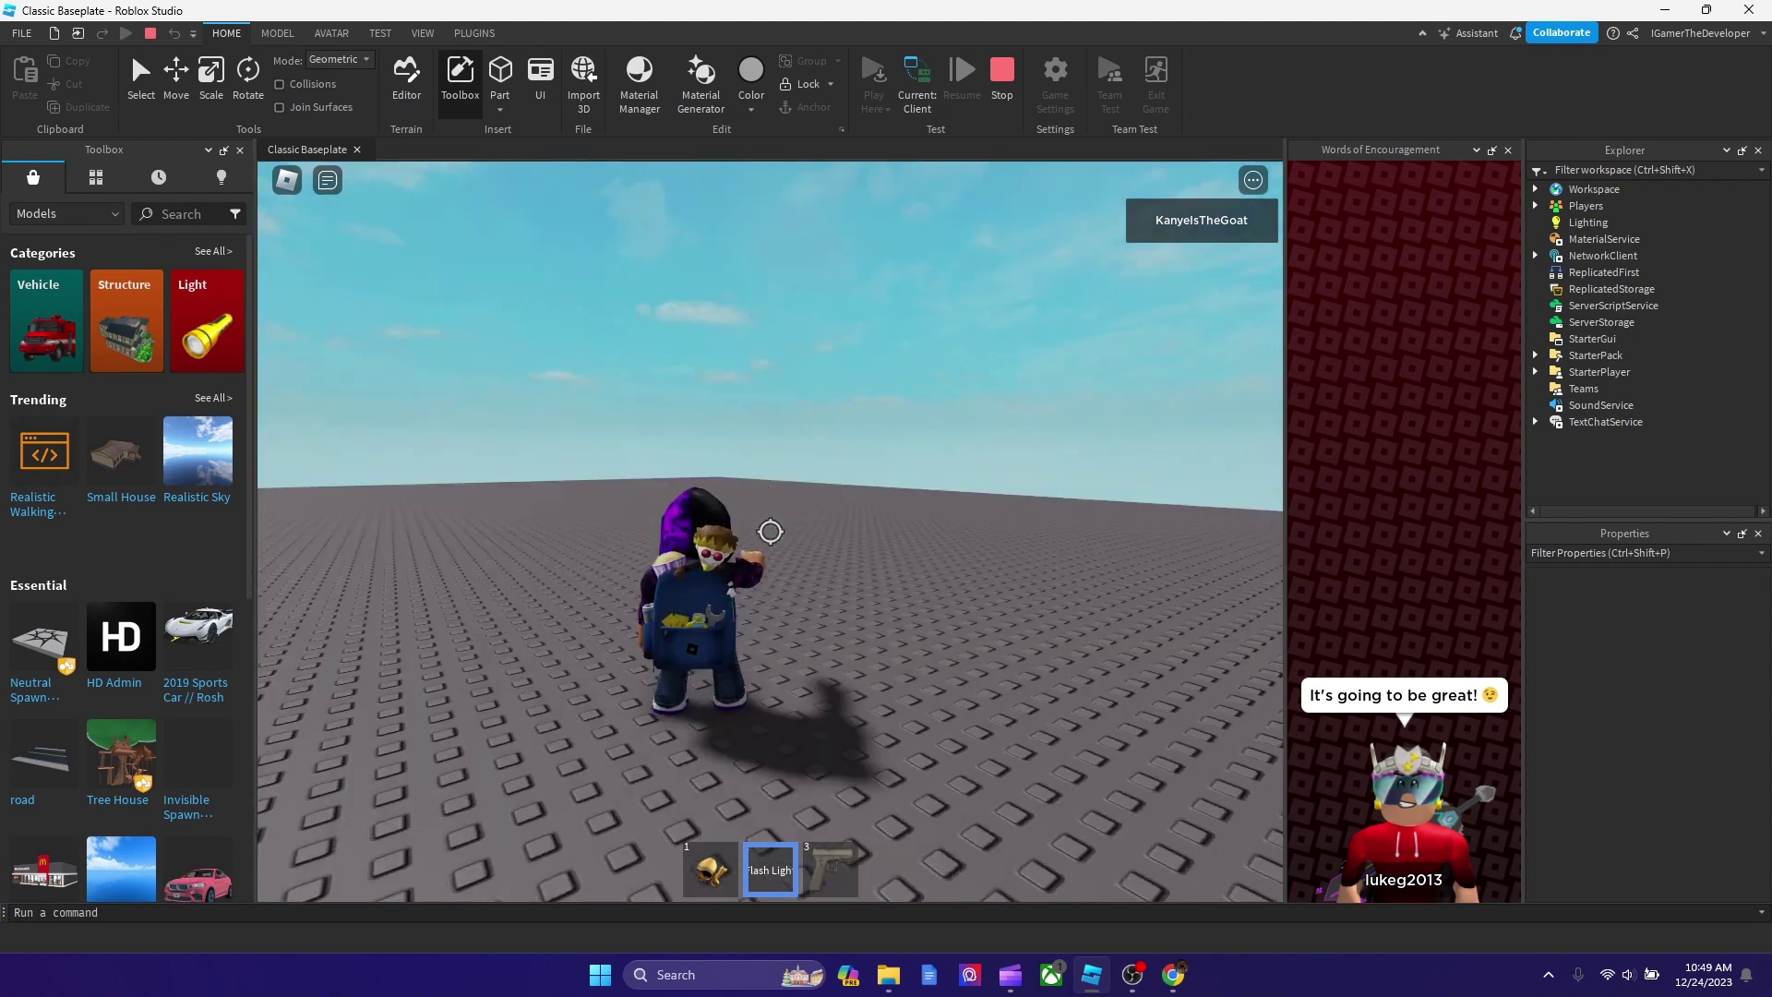
pyautogui.moveTo(772, 535); pyautogui.dragTo(771, 531, button='right')
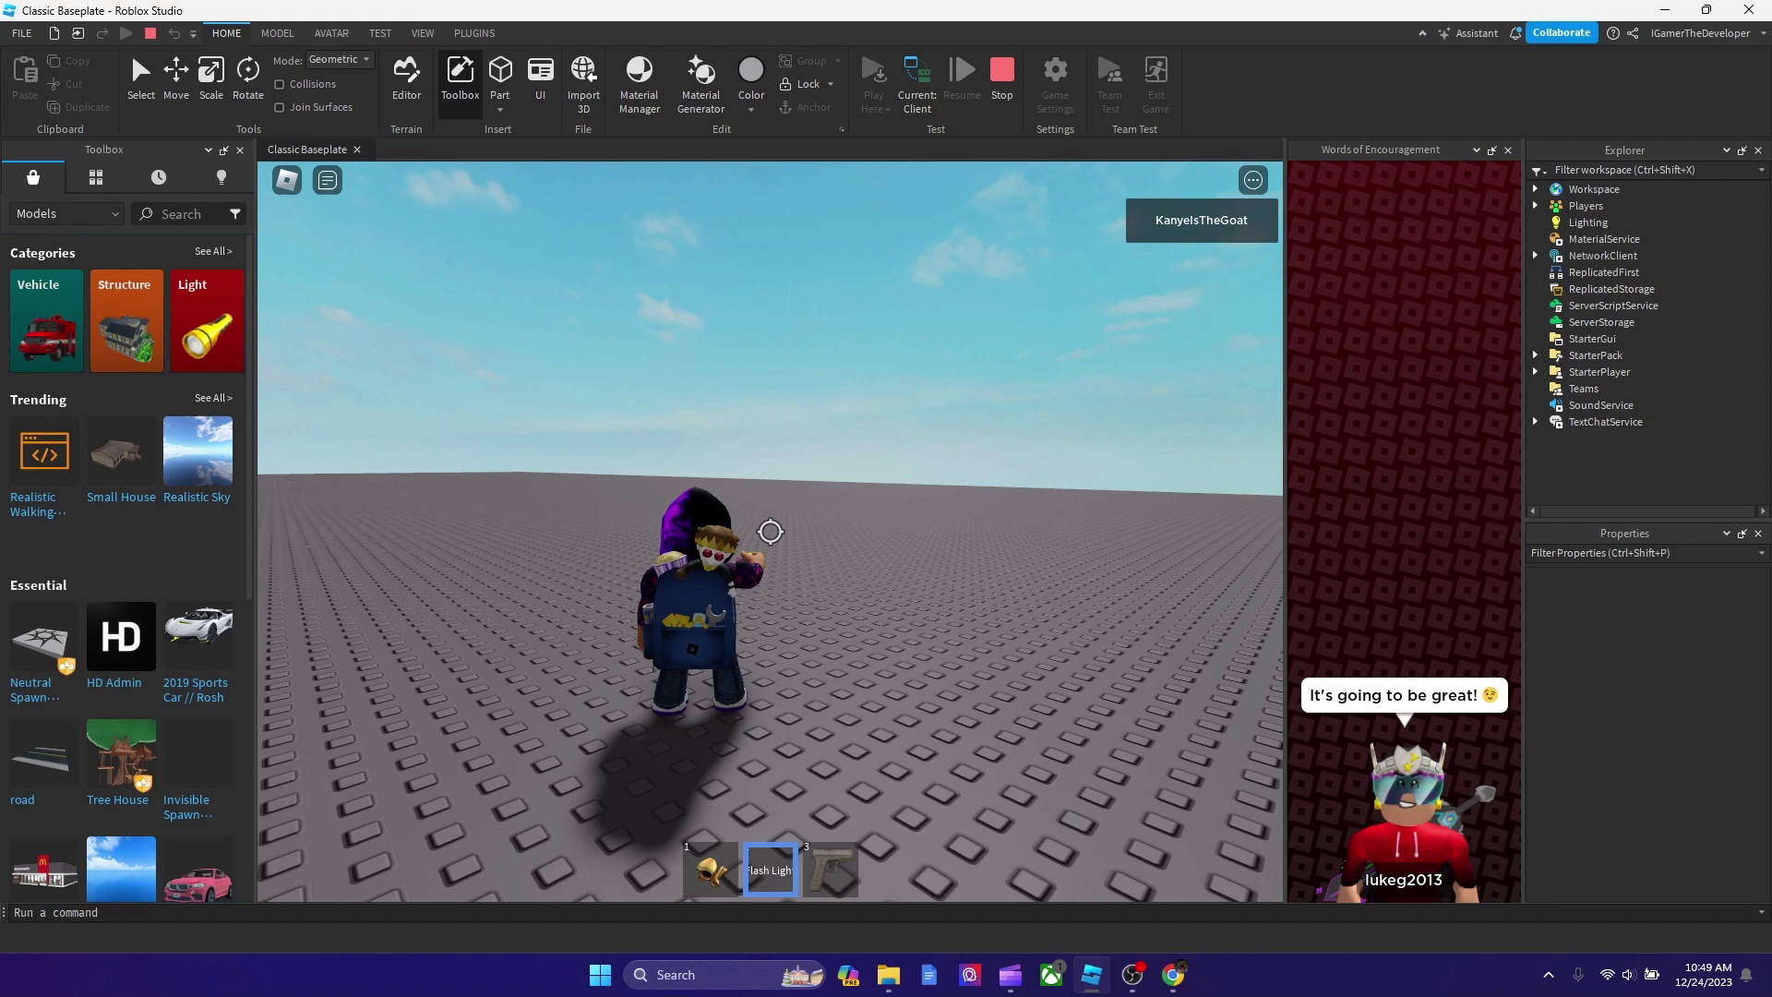
pyautogui.press('shift')
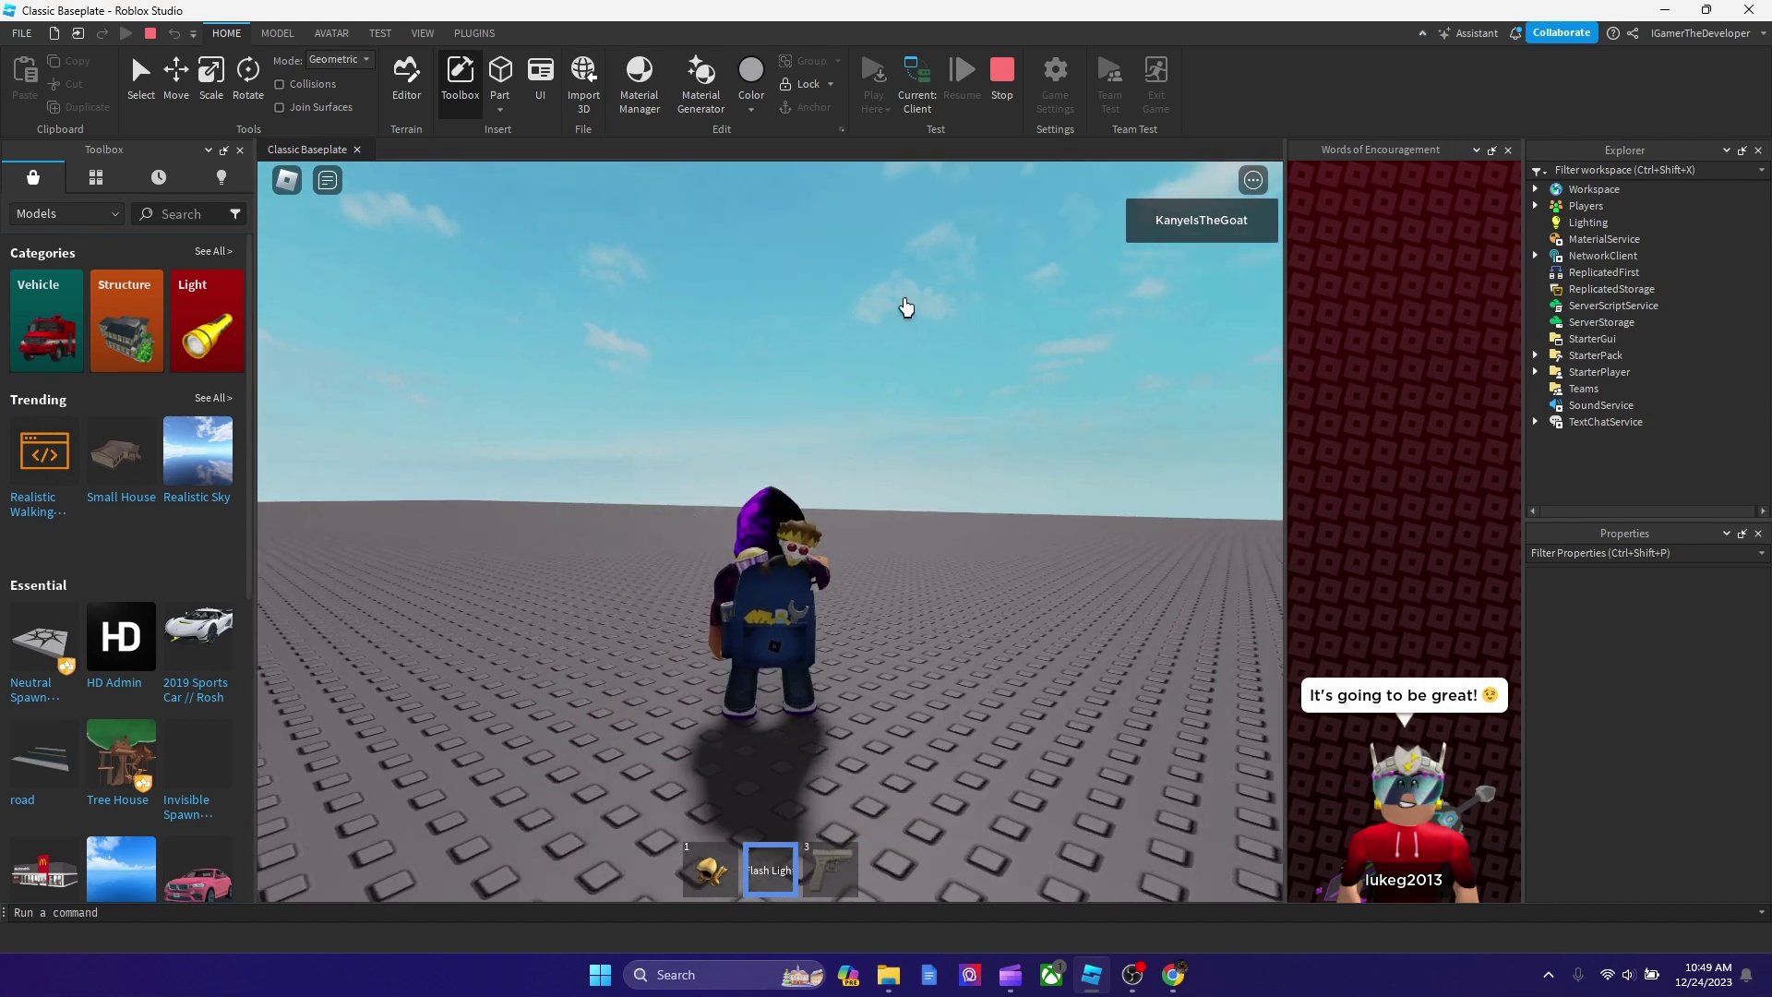
pyautogui.click(1004, 118)
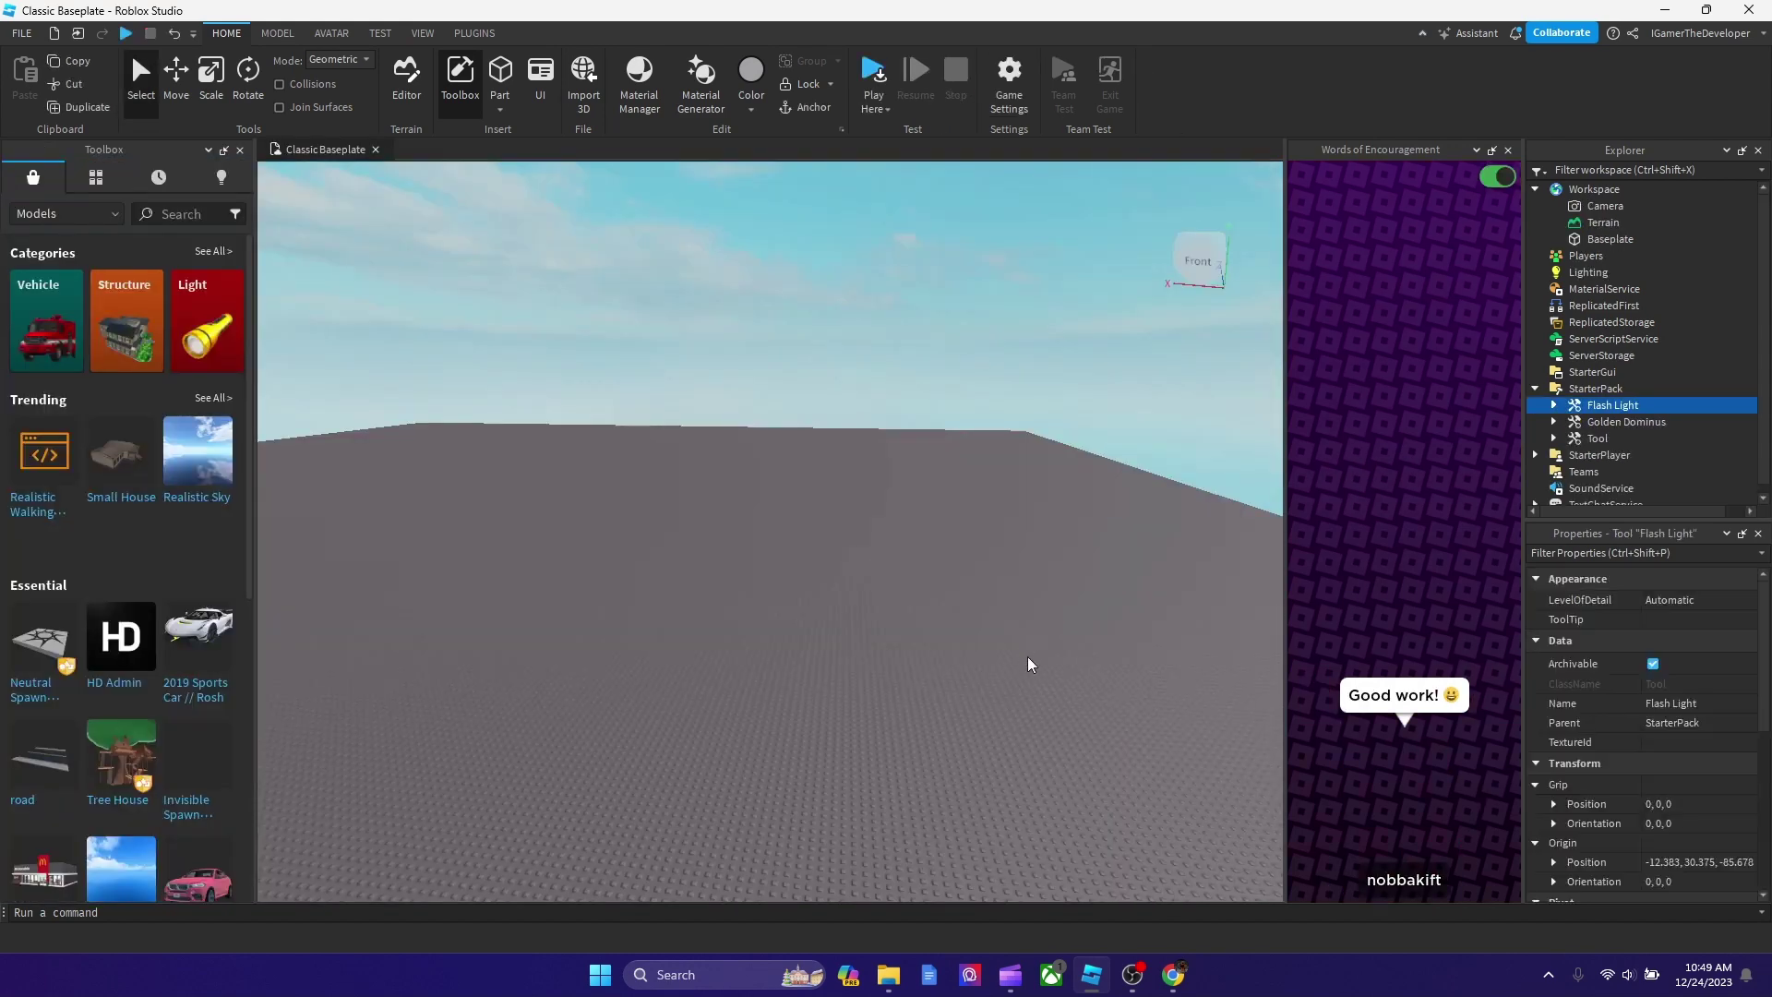
# Rotate the editor view and close the Words of Encouragement panel with its X.
pyautogui.moveTo(1079, 677); pyautogui.dragTo(1184, 670, button='right')
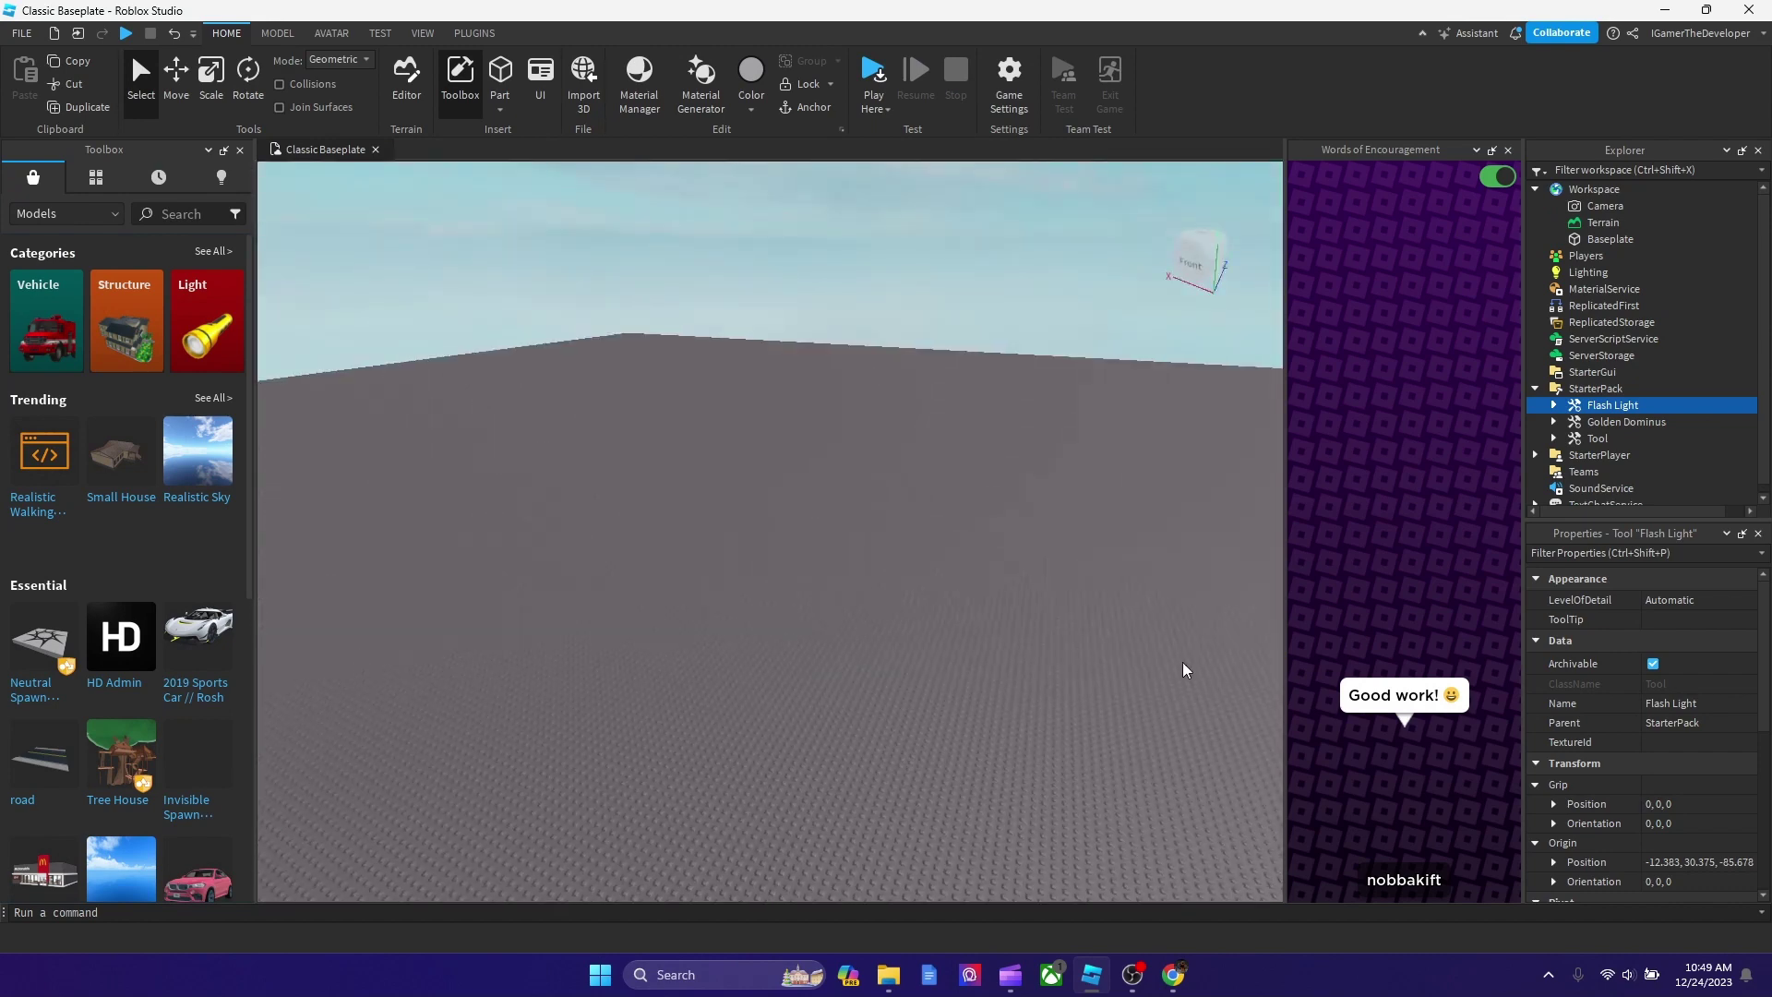
pyautogui.click(1510, 152)
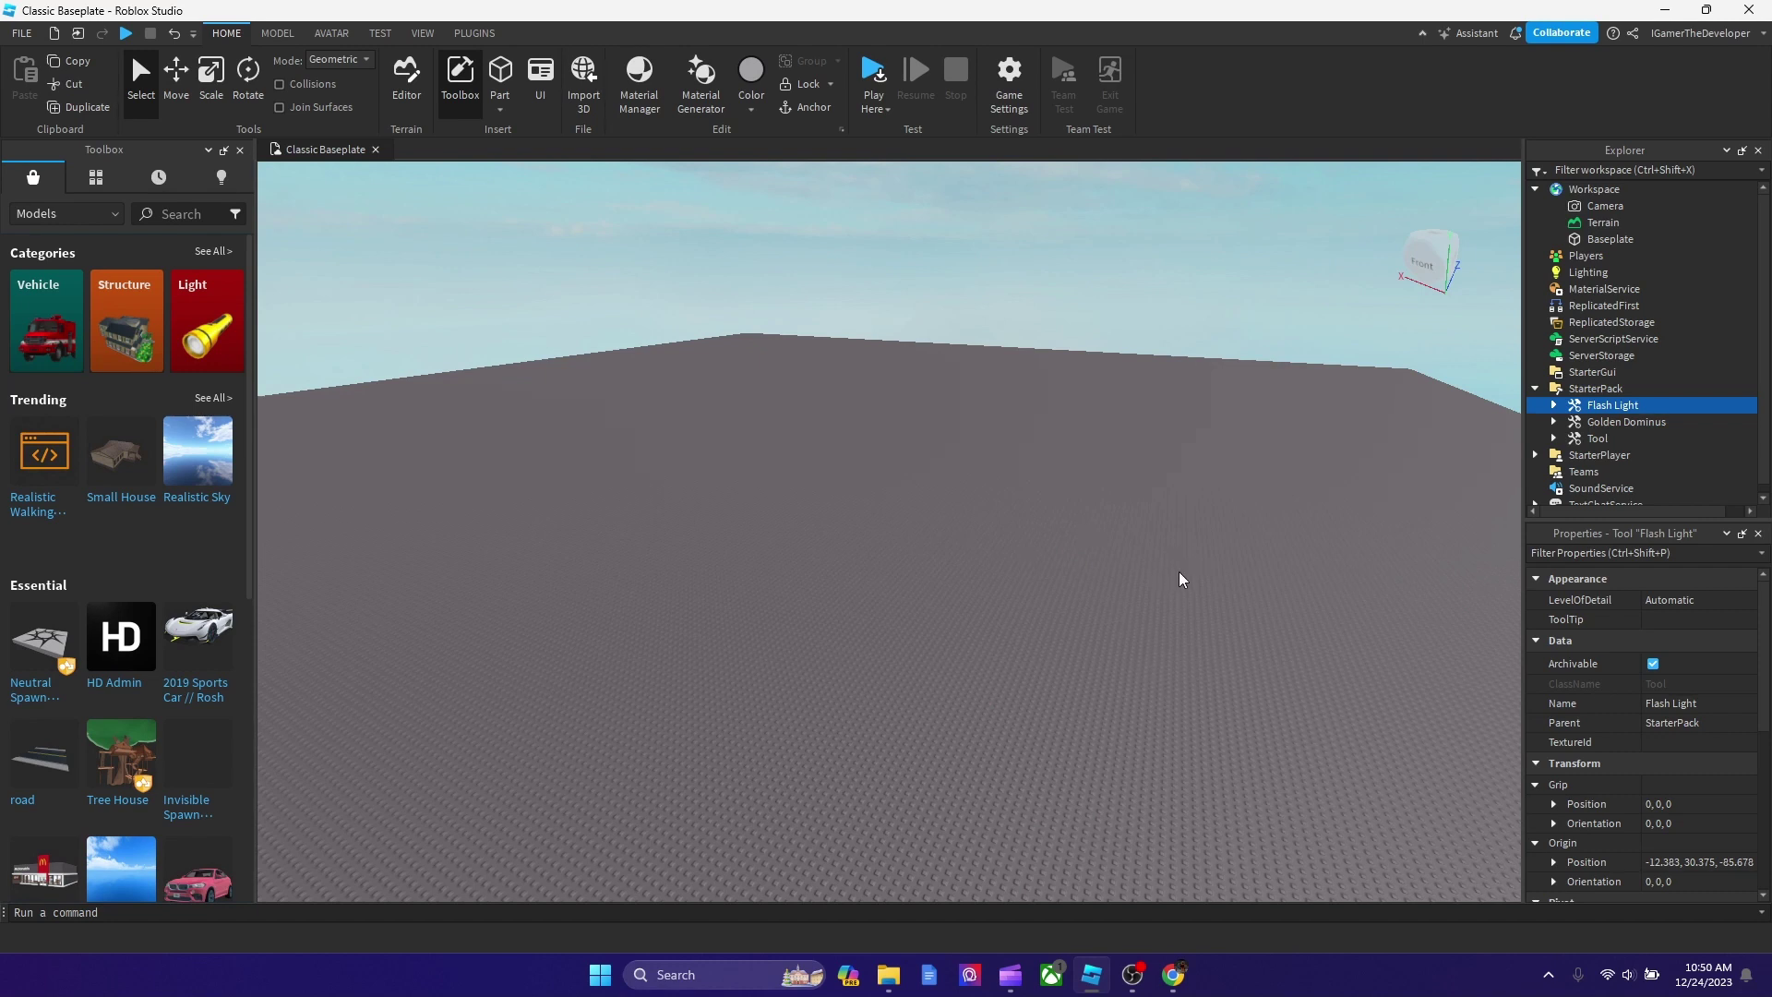
# Start a local server test from the TEST tab with 2 Players selected.
pyautogui.click(380, 33)
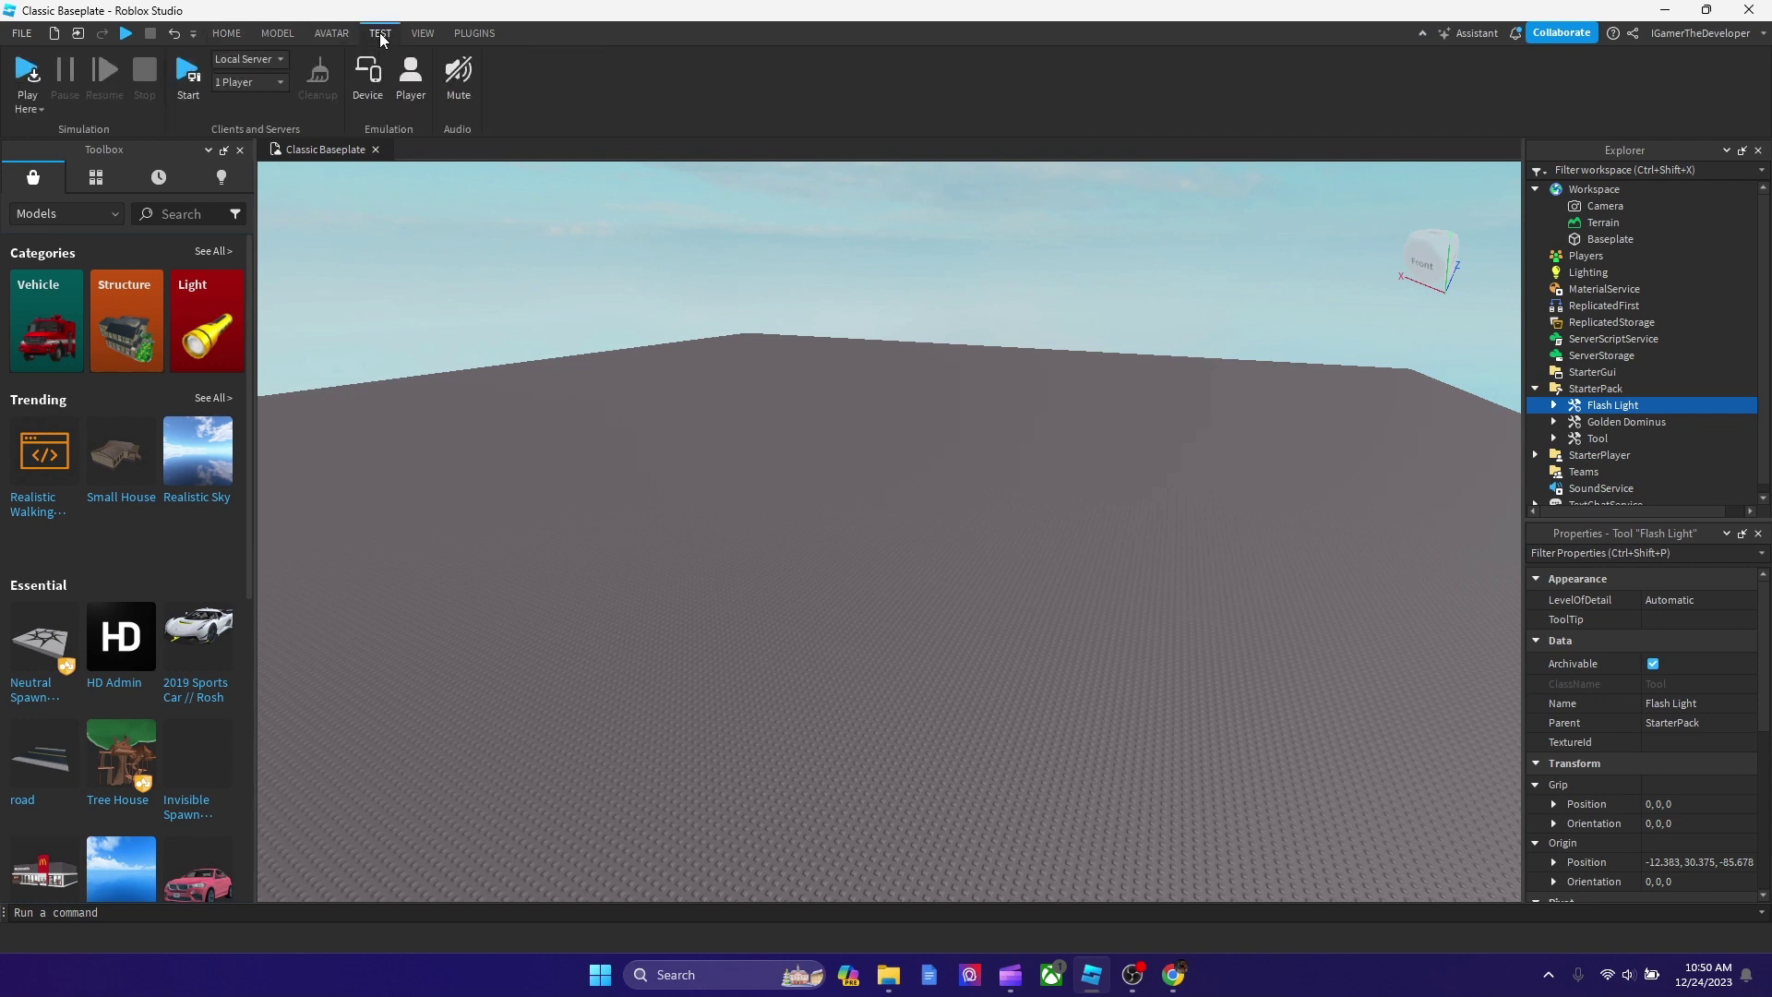
pyautogui.click(266, 84)
pyautogui.click(256, 128)
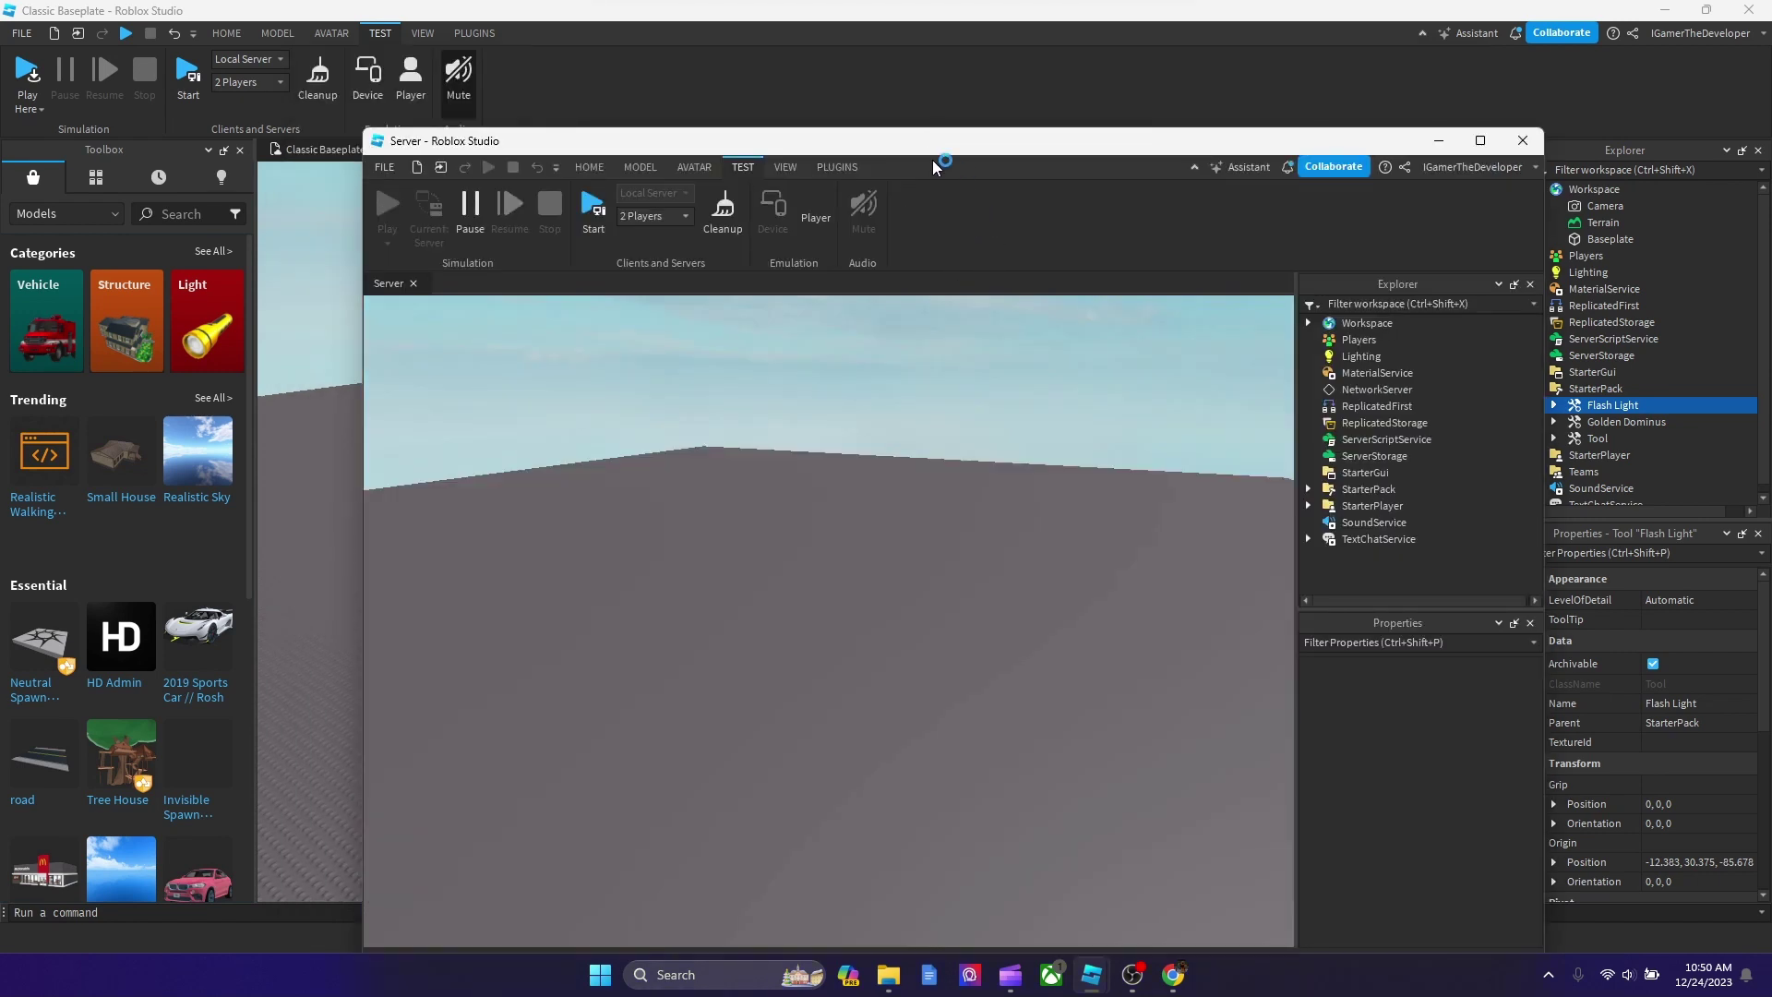
# Minimize the Server window and place the two Place1 client windows side by side.
pyautogui.moveTo(927, 152); pyautogui.dragTo(771, 138)
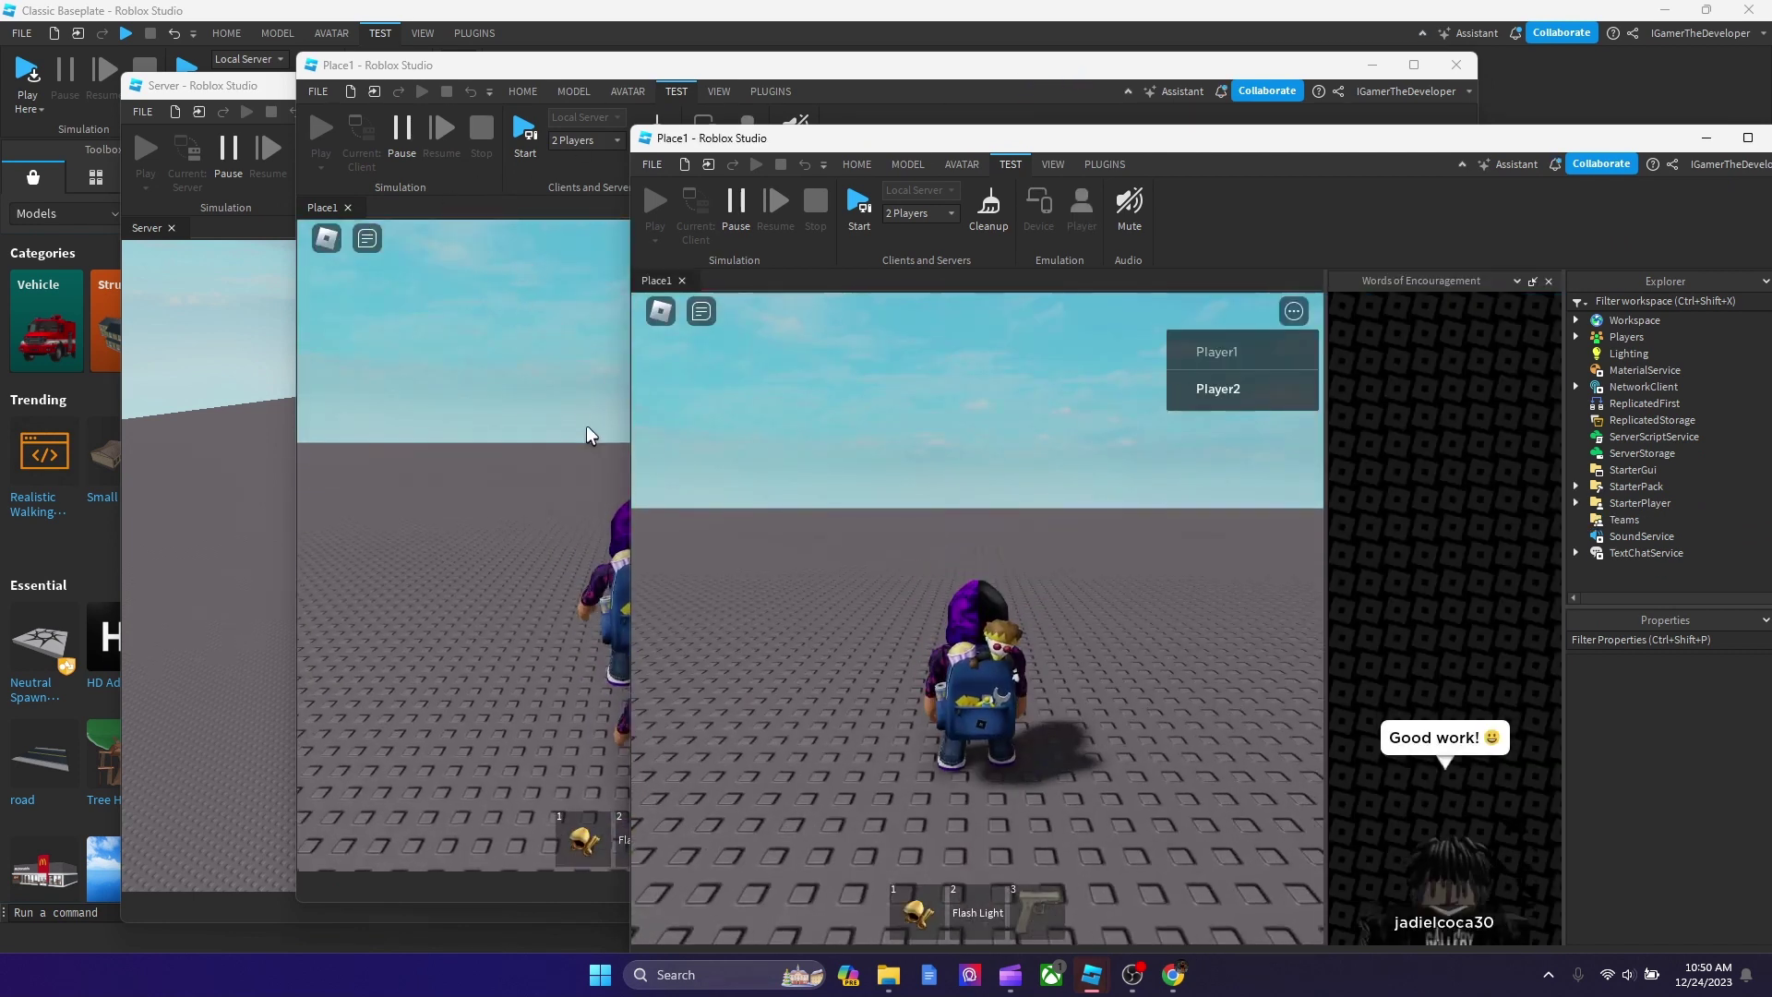
pyautogui.click(245, 416)
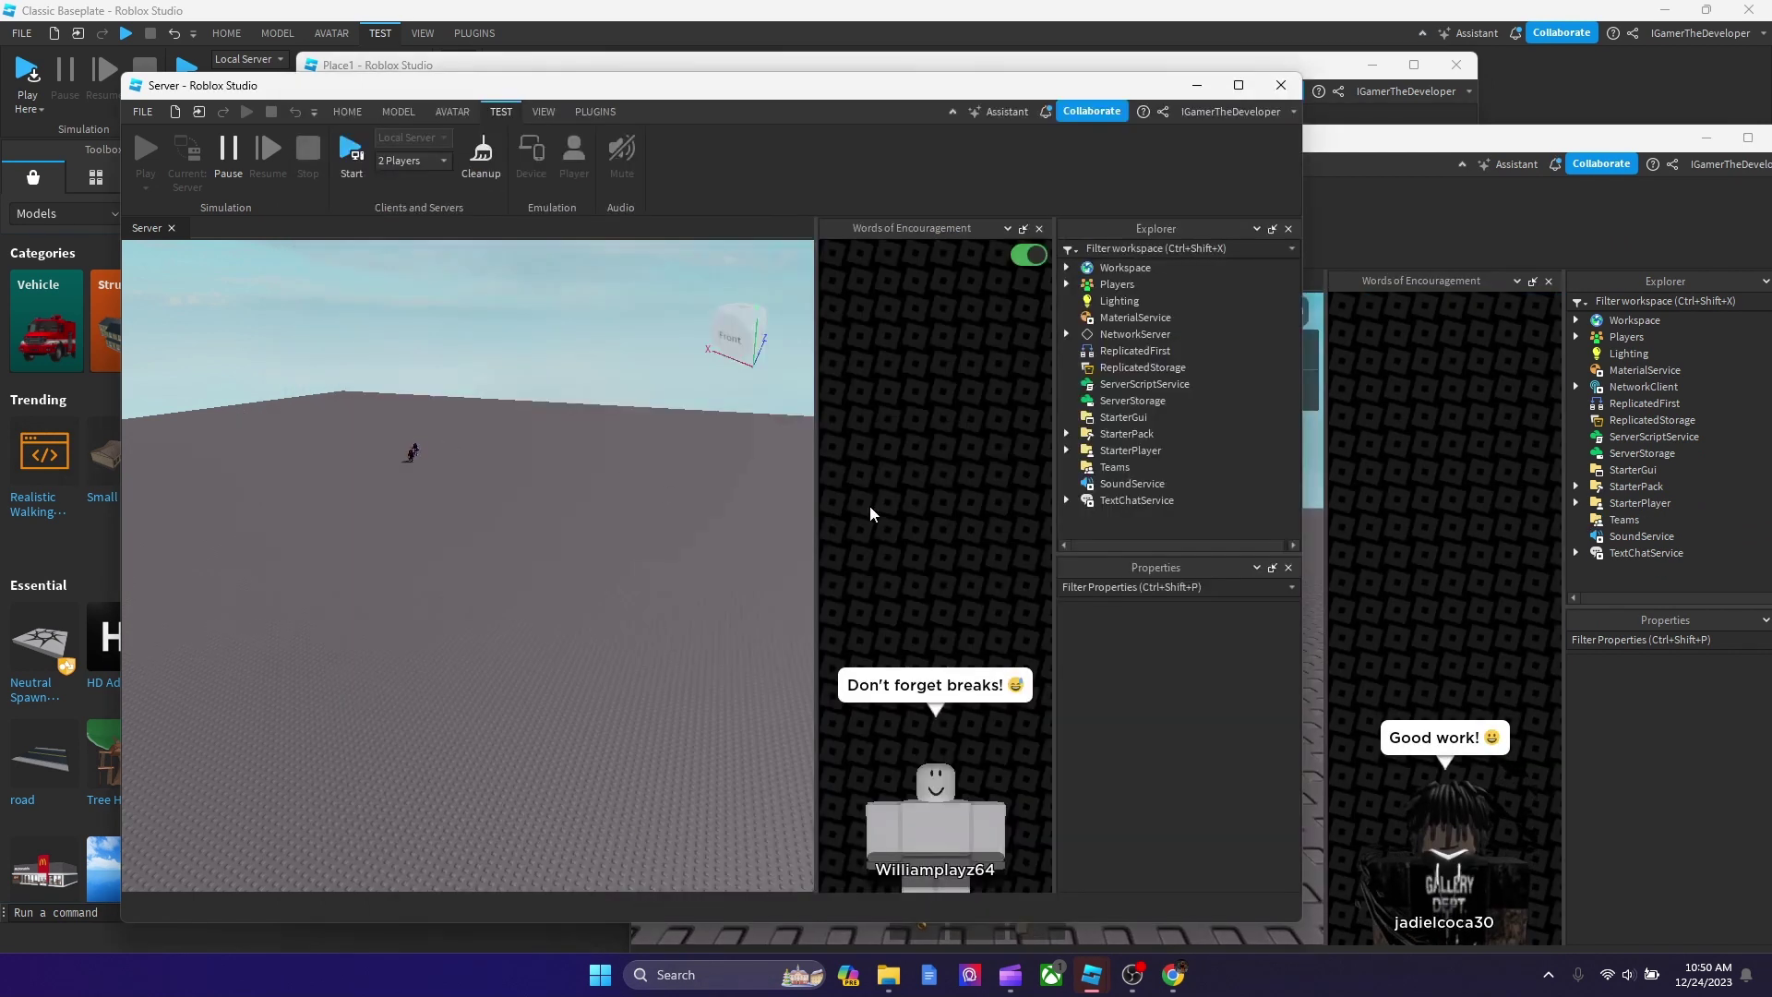
pyautogui.click(1197, 85)
pyautogui.moveTo(1102, 78); pyautogui.dragTo(943, 79)
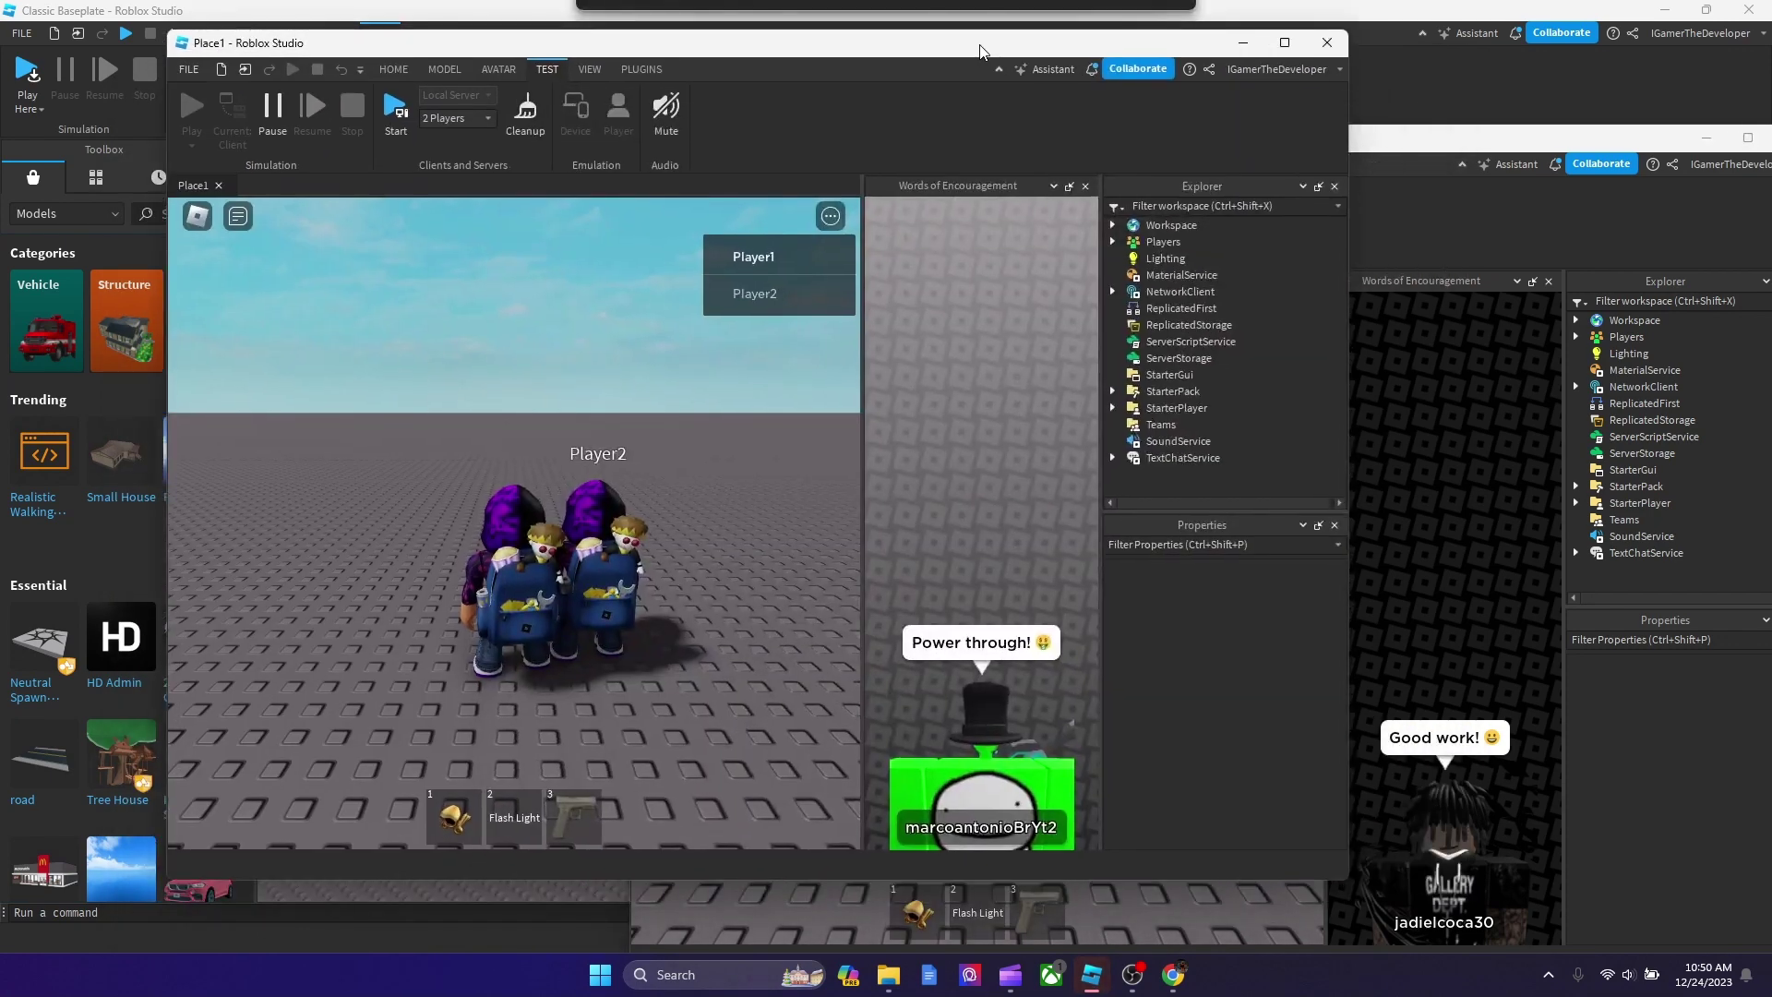
pyautogui.click(1505, 147)
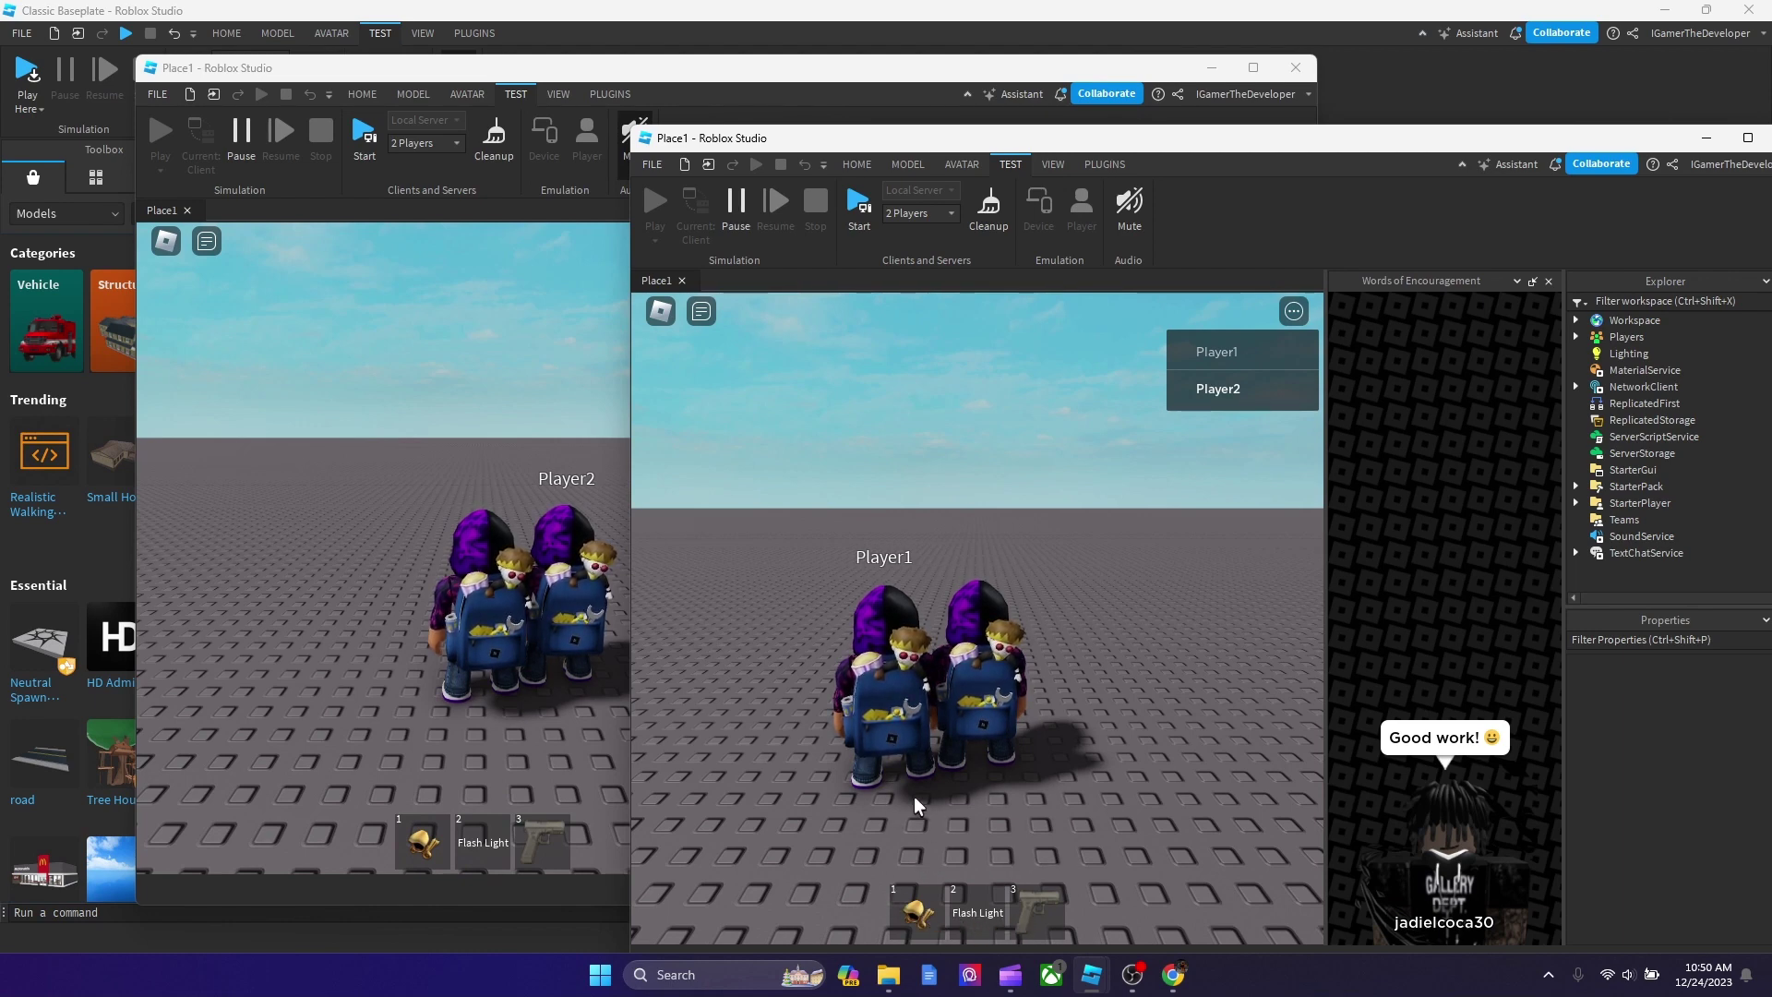
# Move the pistol into hotbar slot 1 using the ` backpack inventory.
pyautogui.press('`')
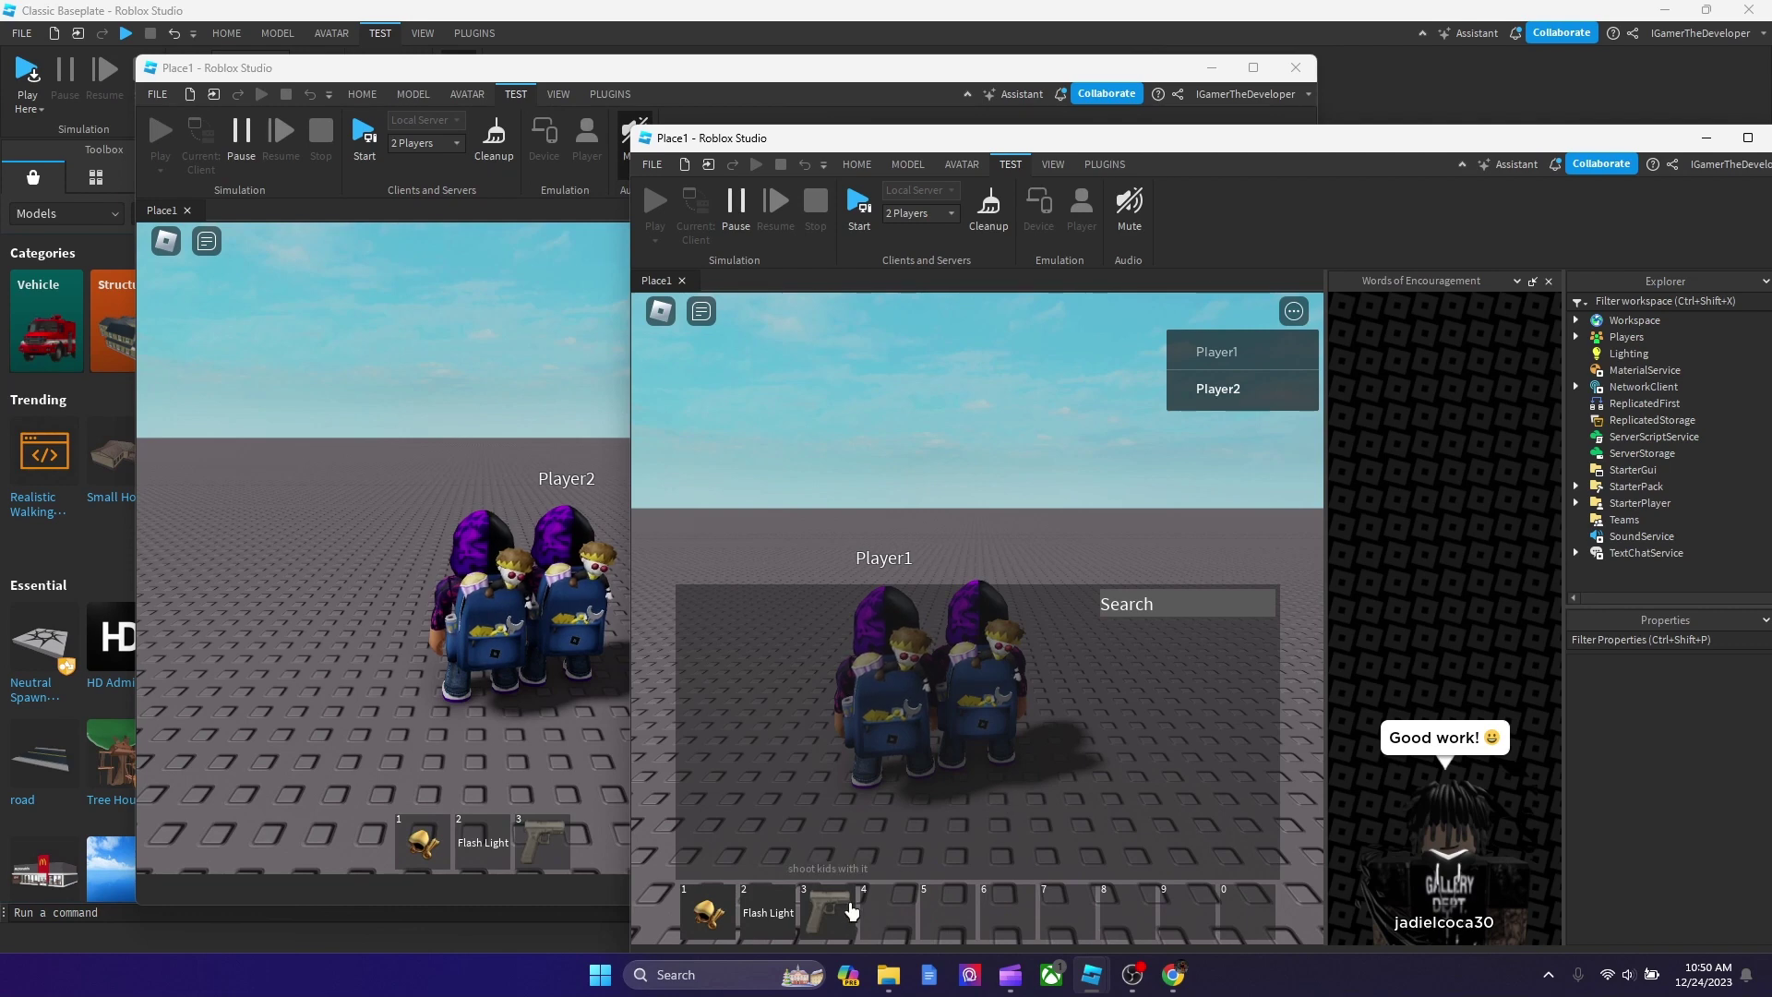
pyautogui.moveTo(851, 912); pyautogui.dragTo(706, 911)
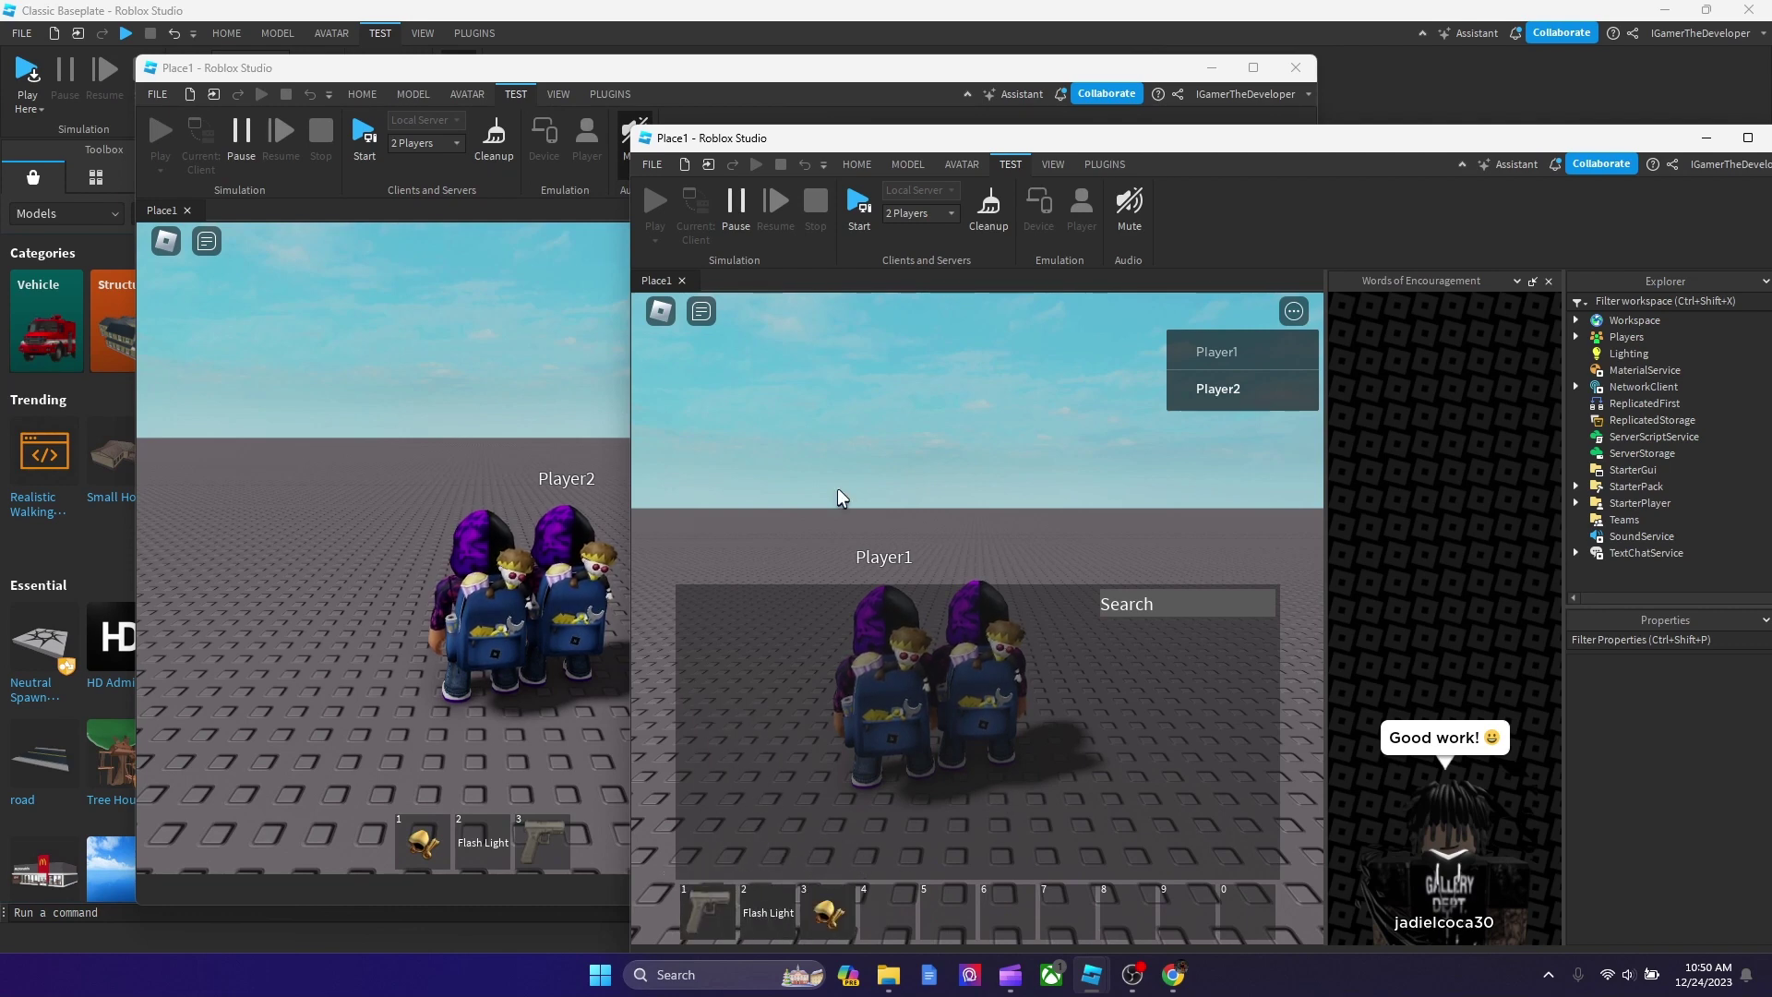
pyautogui.press('`')
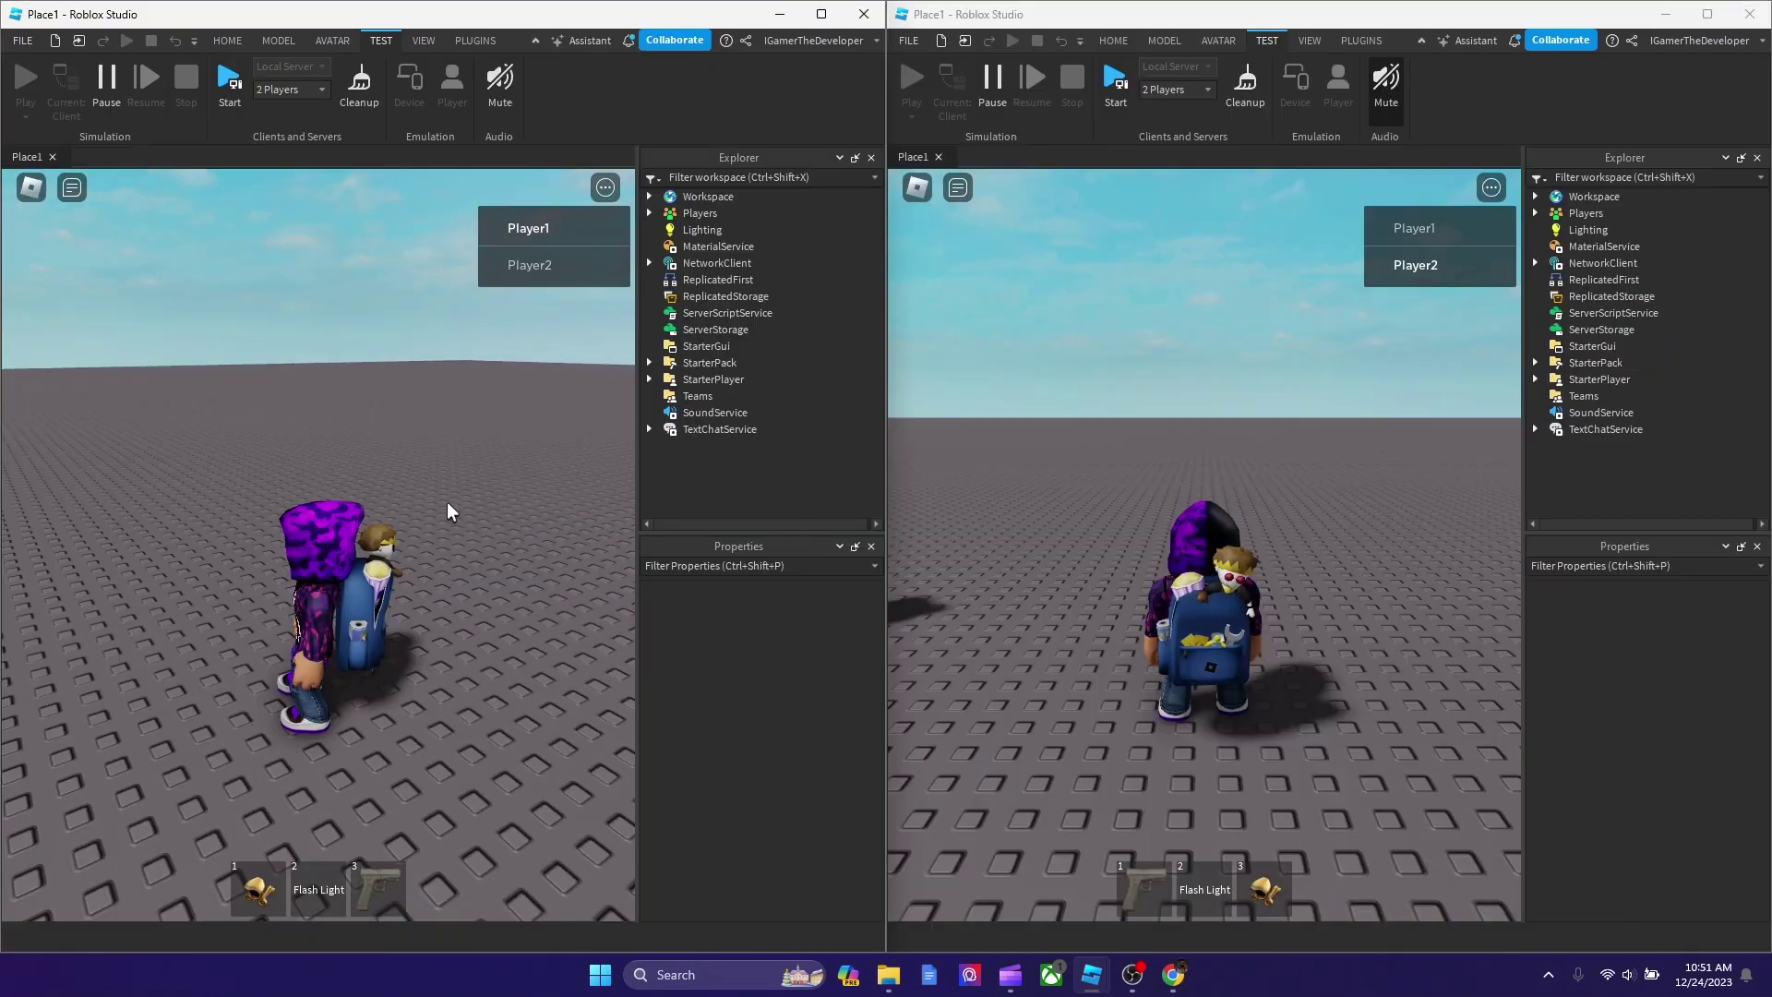
# Walk the character toward the other player and turn the camera to face them.
pyautogui.moveTo(412, 555); pyautogui.dragTo(452, 541, button='right')
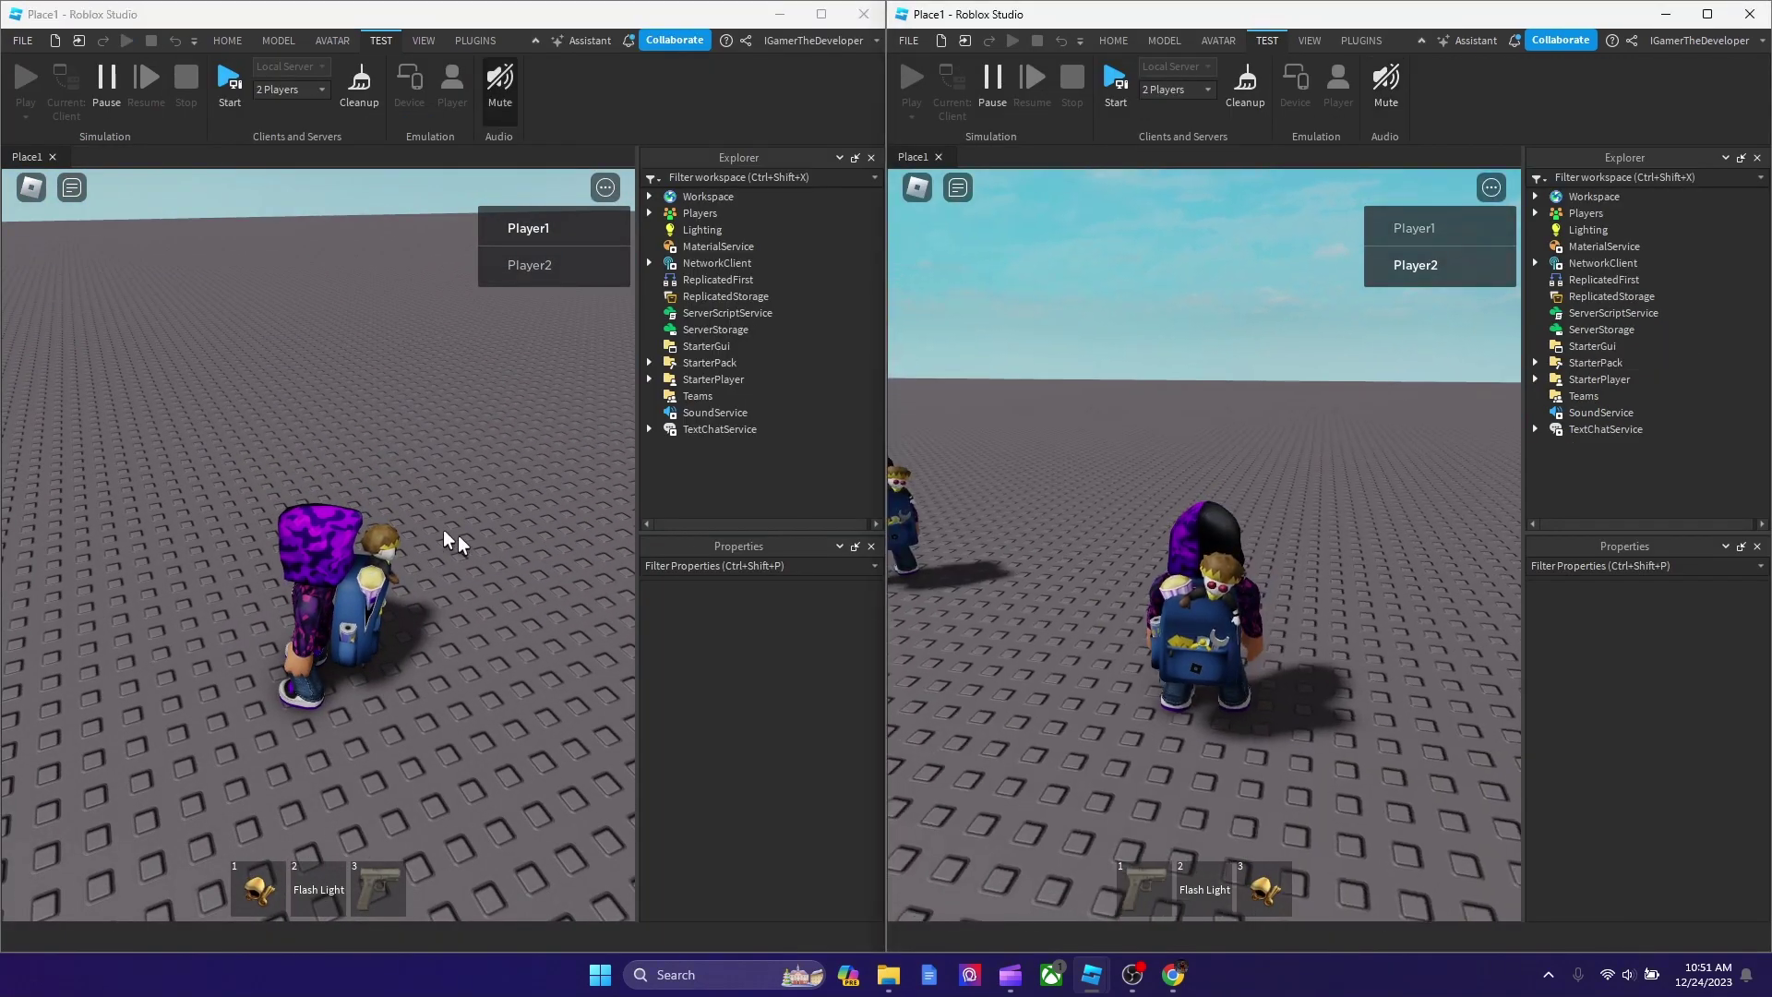
pyautogui.press('w')
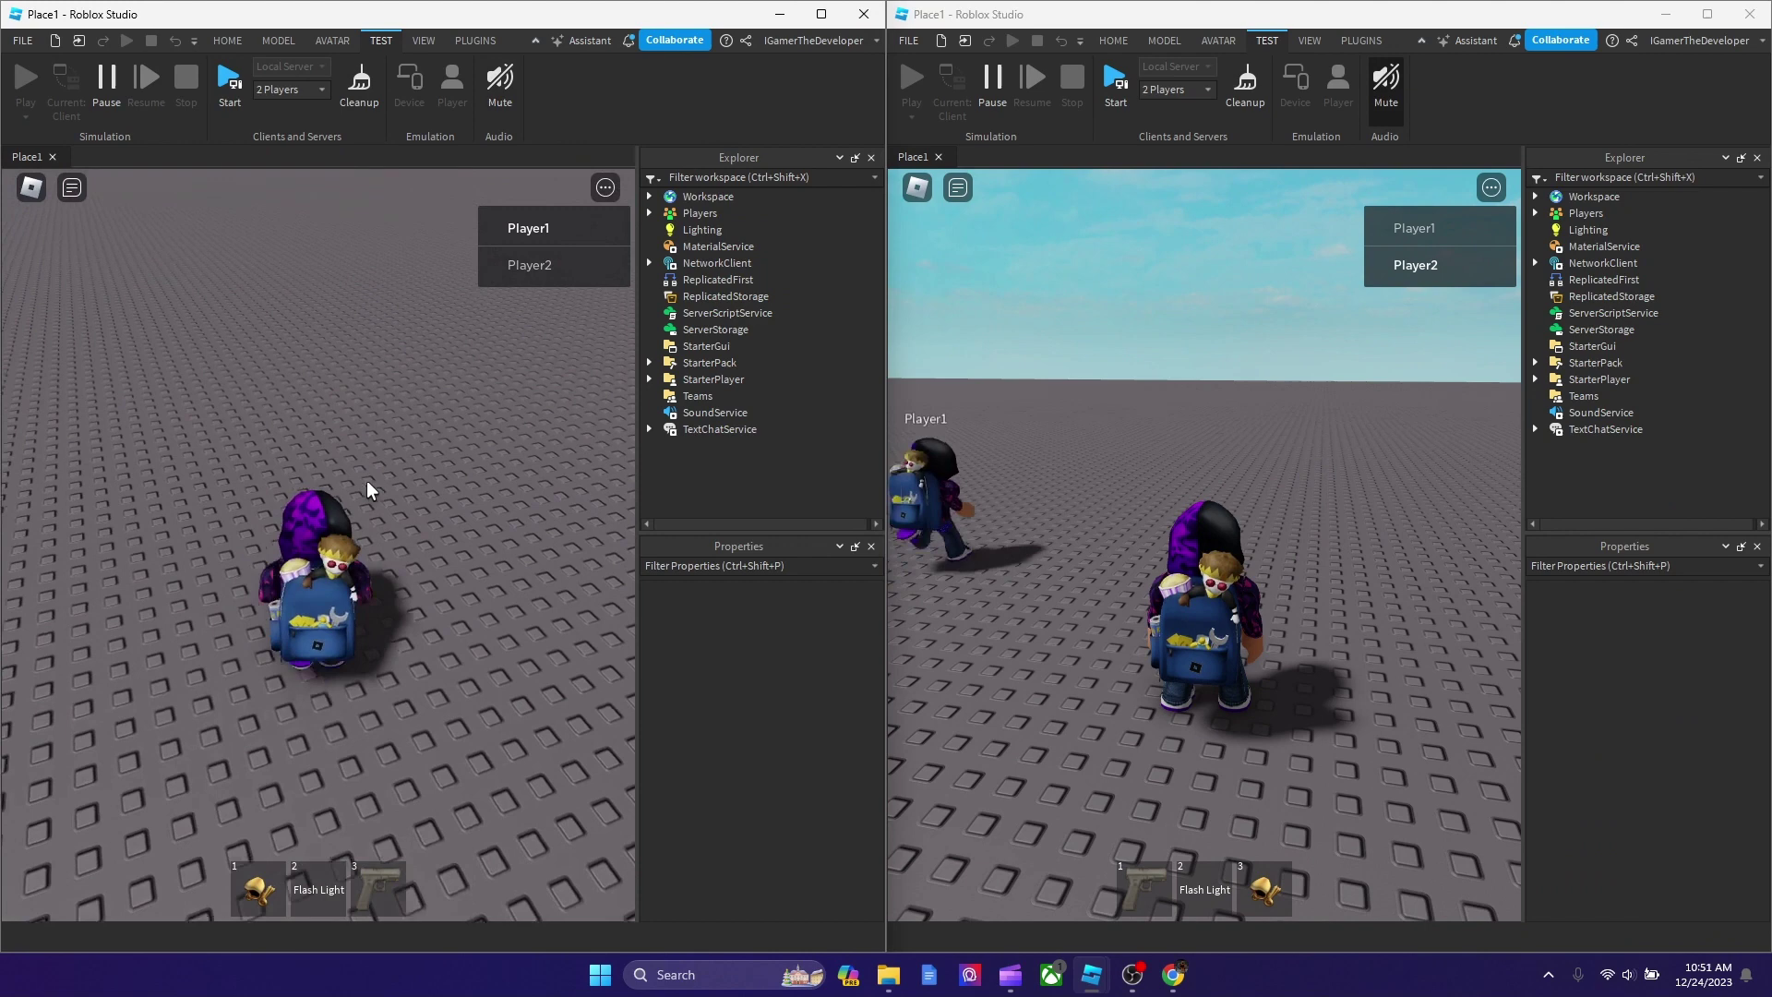
pyautogui.press('w')
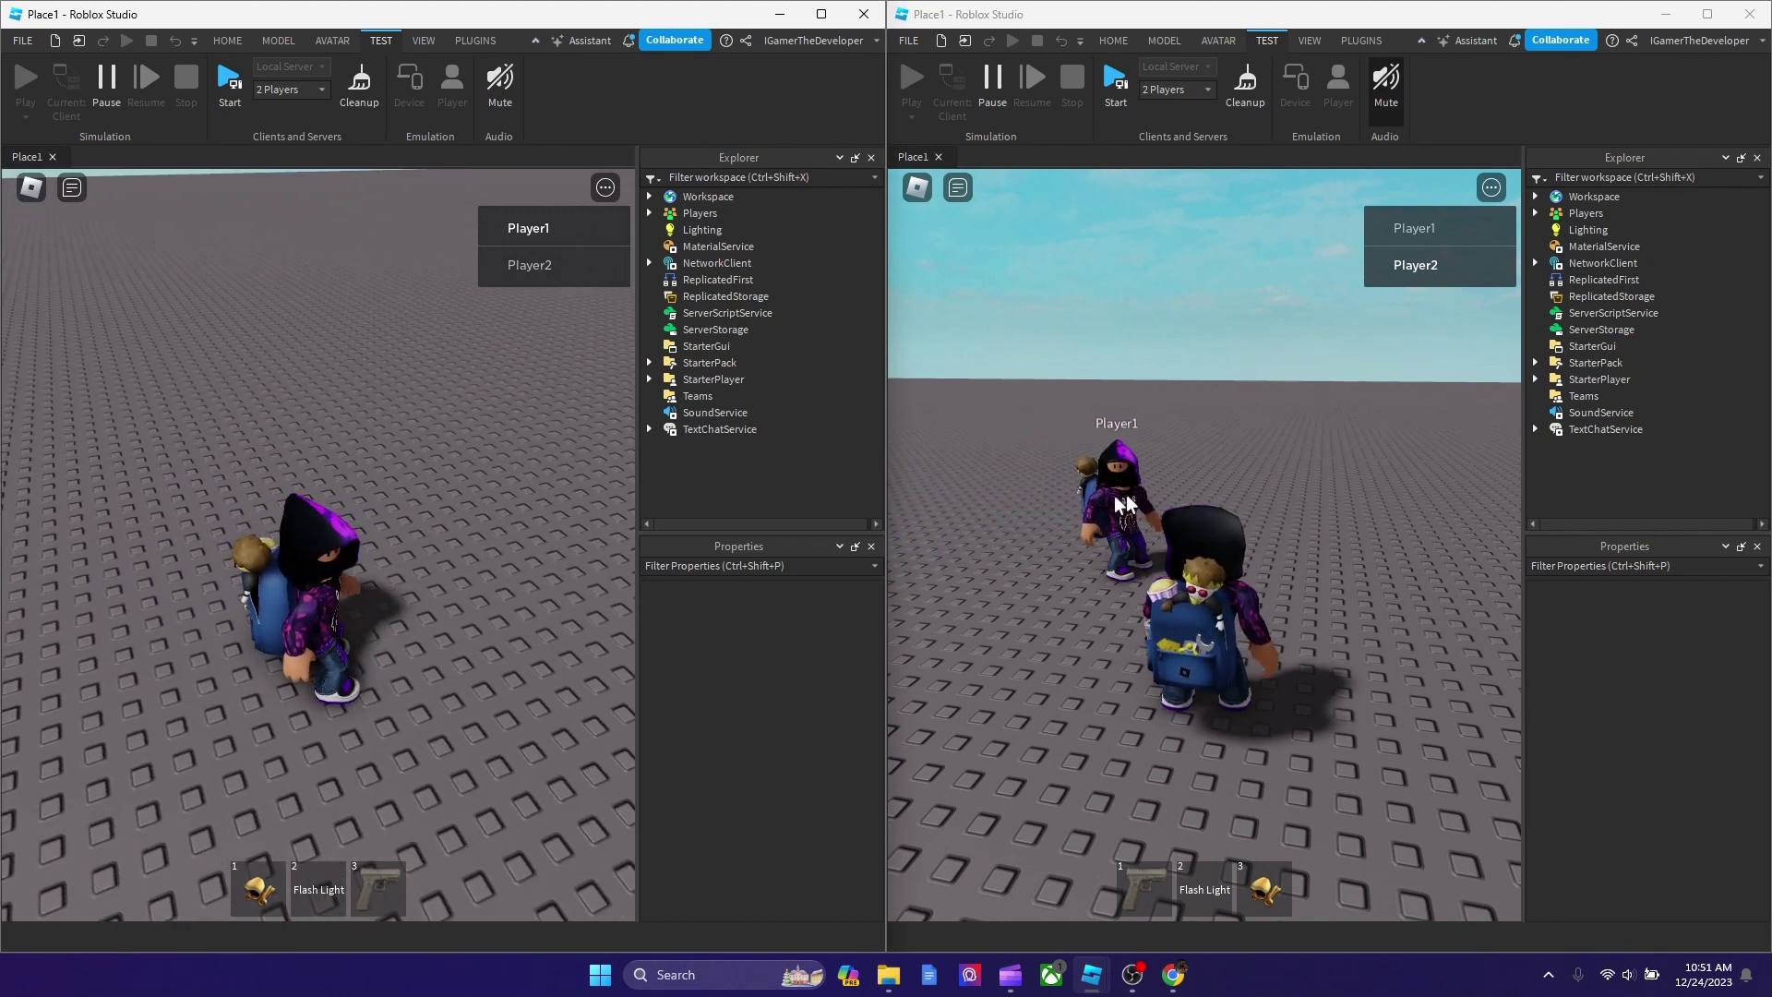
pyautogui.moveTo(455, 527); pyautogui.dragTo(454, 526, button='right')
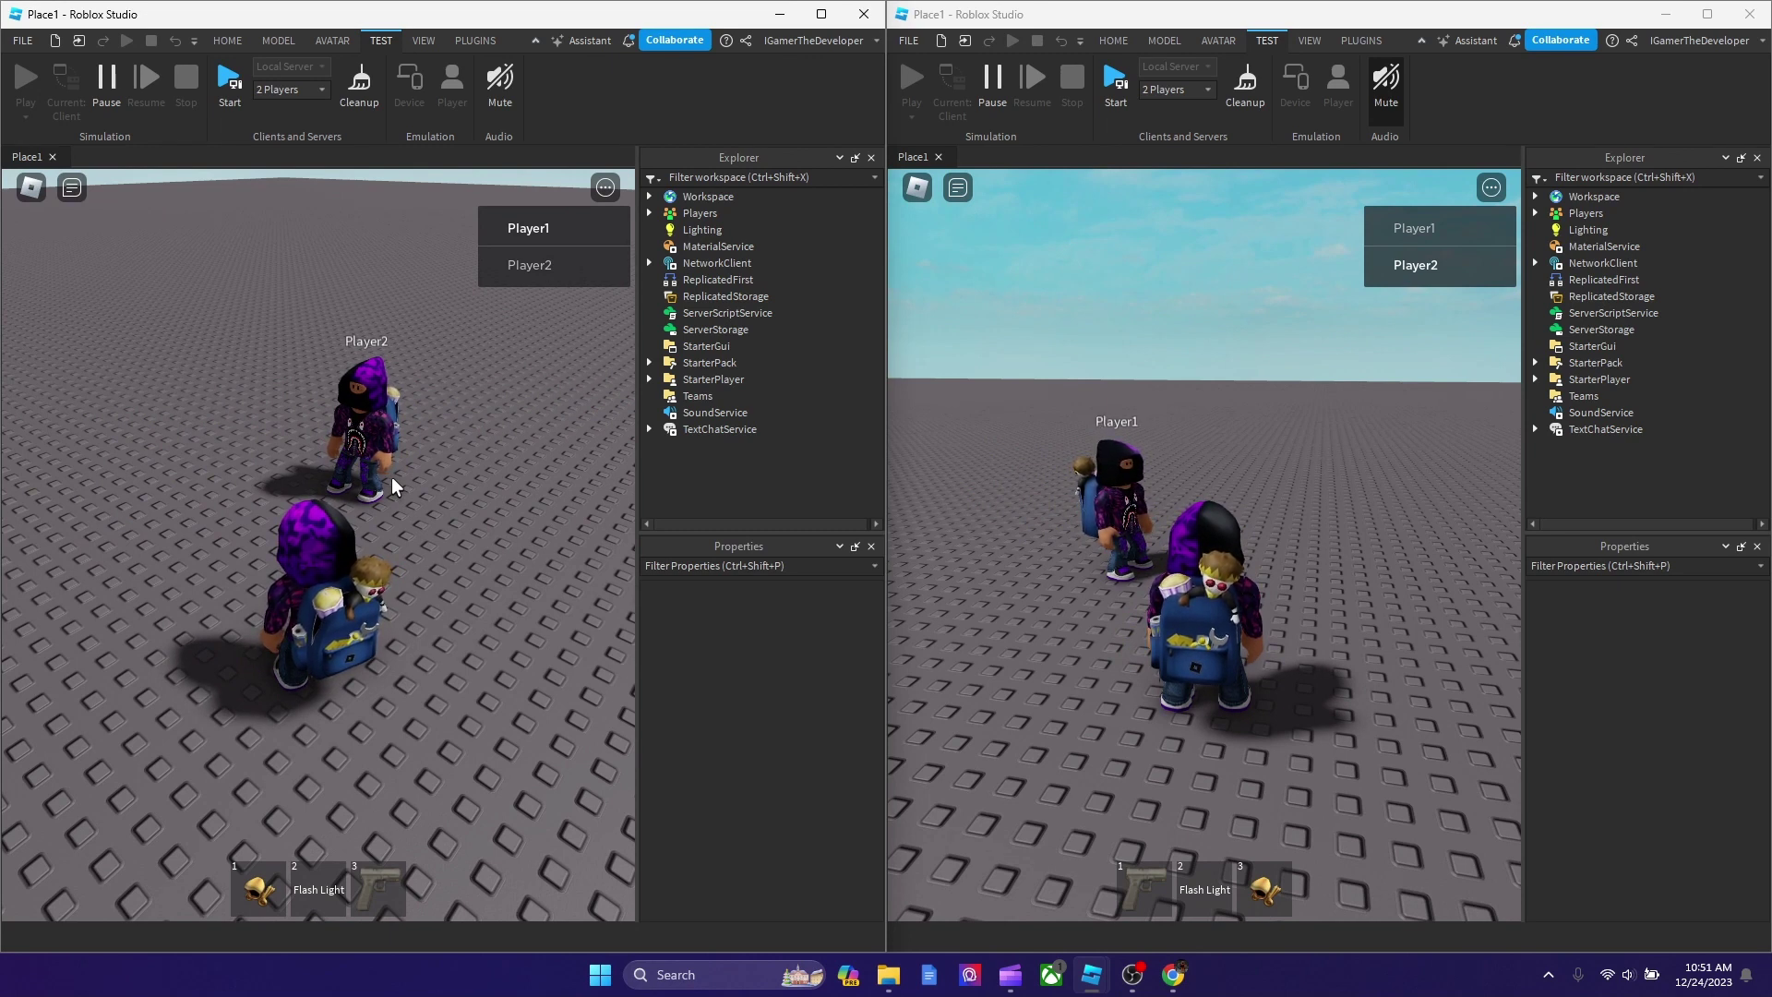
# Drop the Dominus and walk Player2 onto it to pick it up.
pyautogui.press('1')
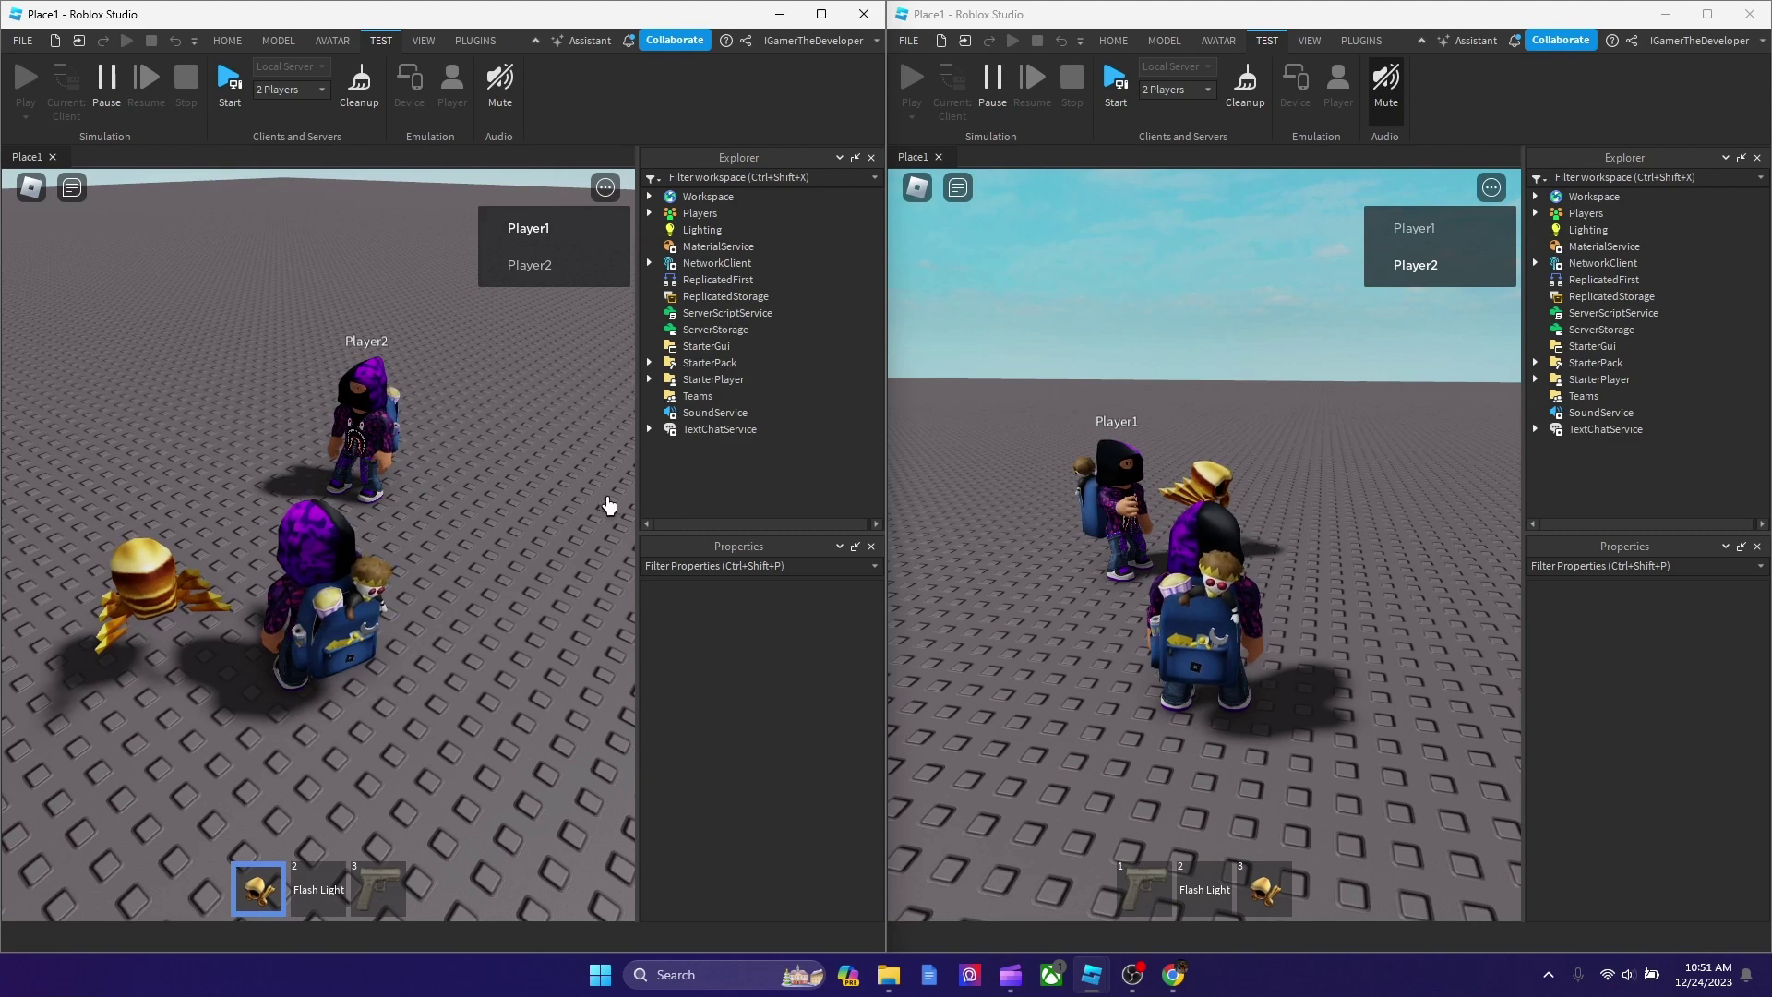
pyautogui.press('BackSpace')
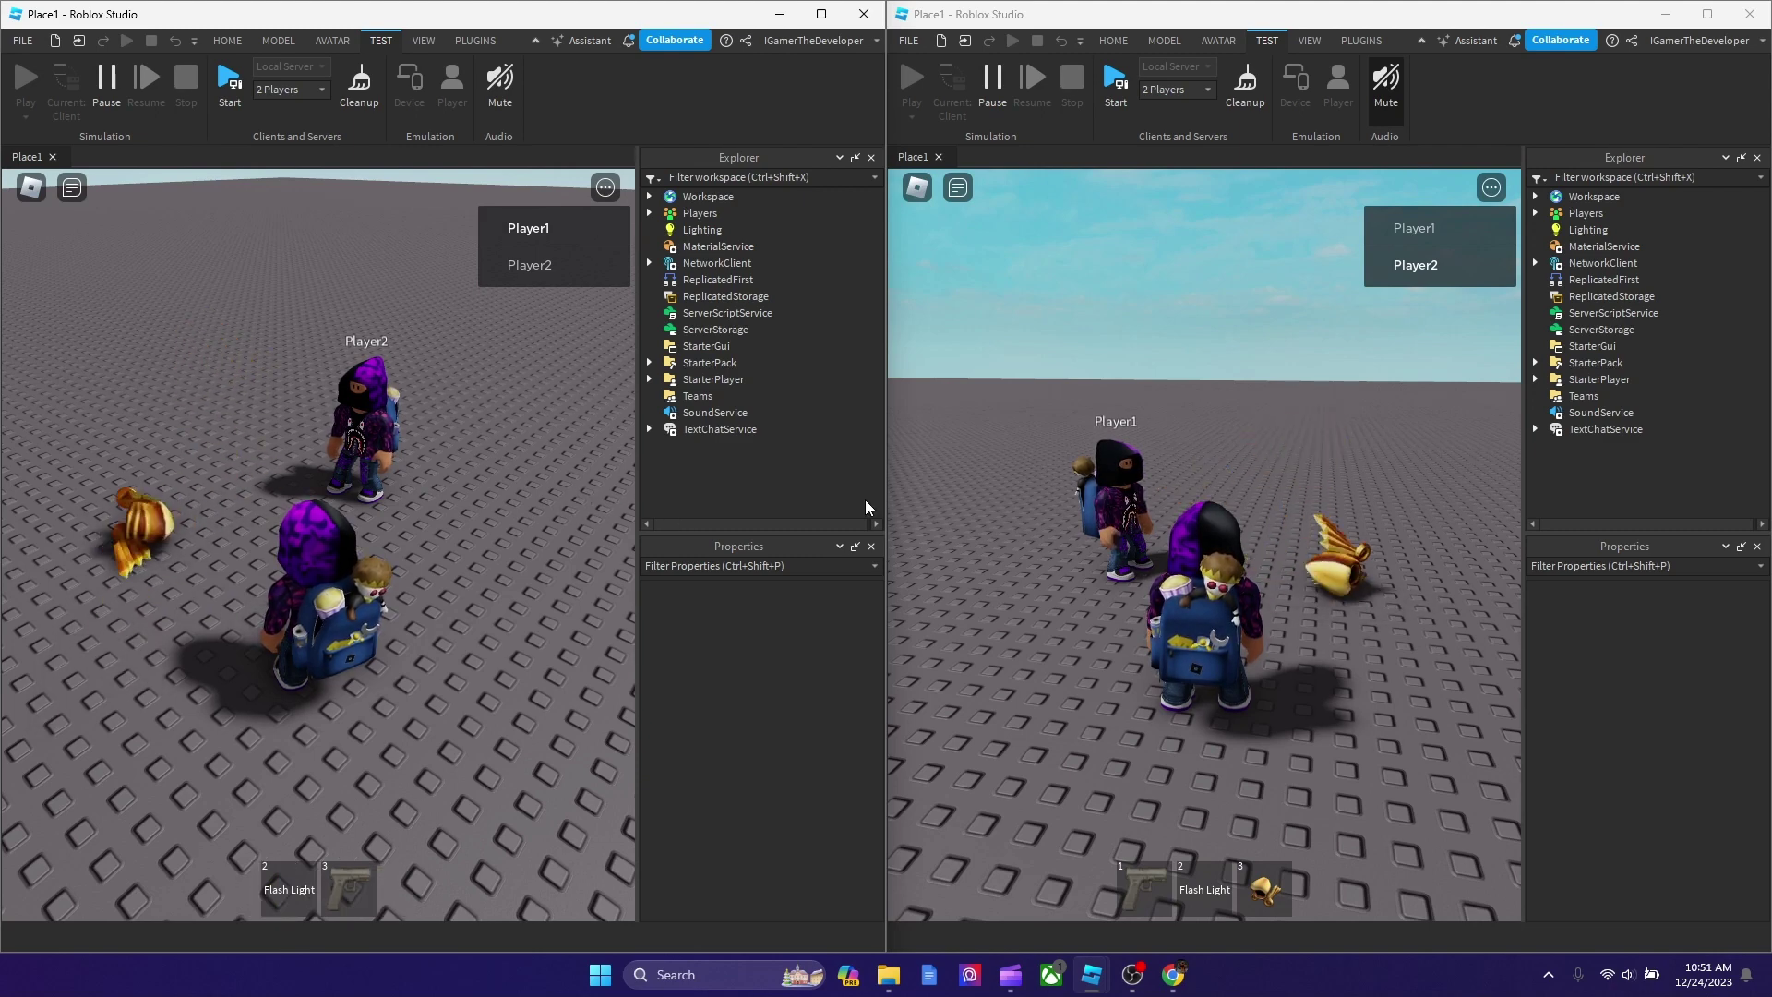
pyautogui.scroll(5, 1230, 538)
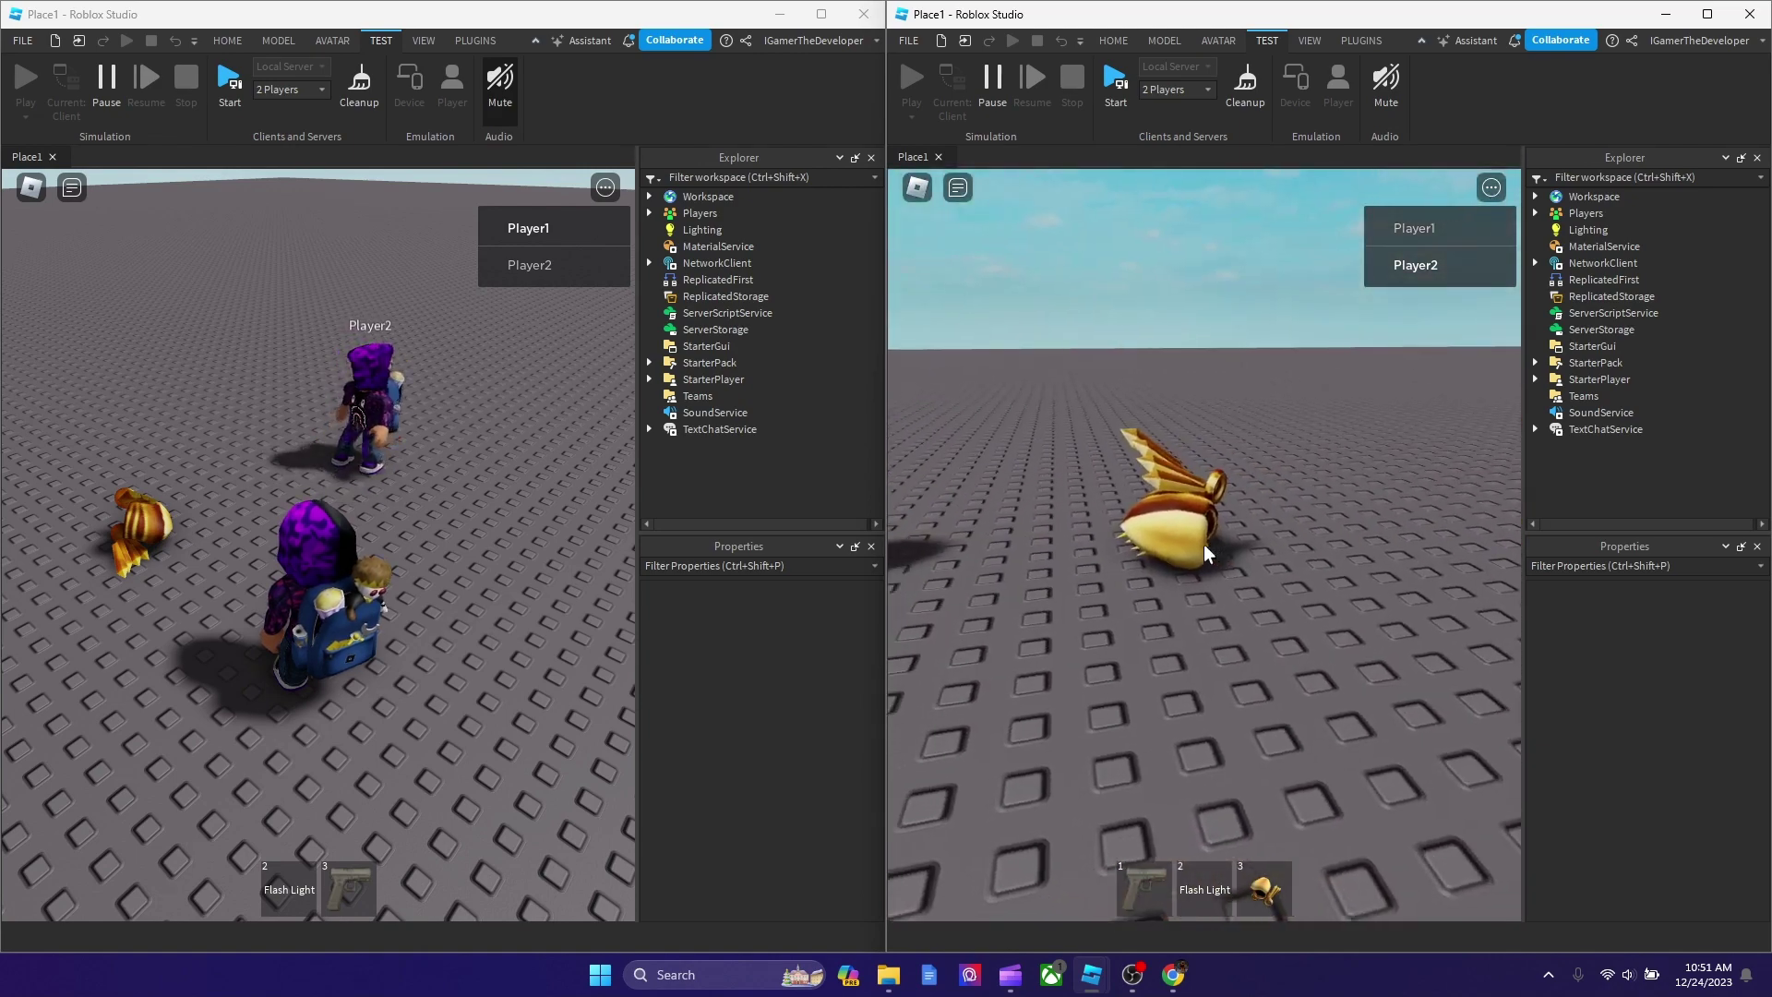
pyautogui.scroll(-5, 1204, 544)
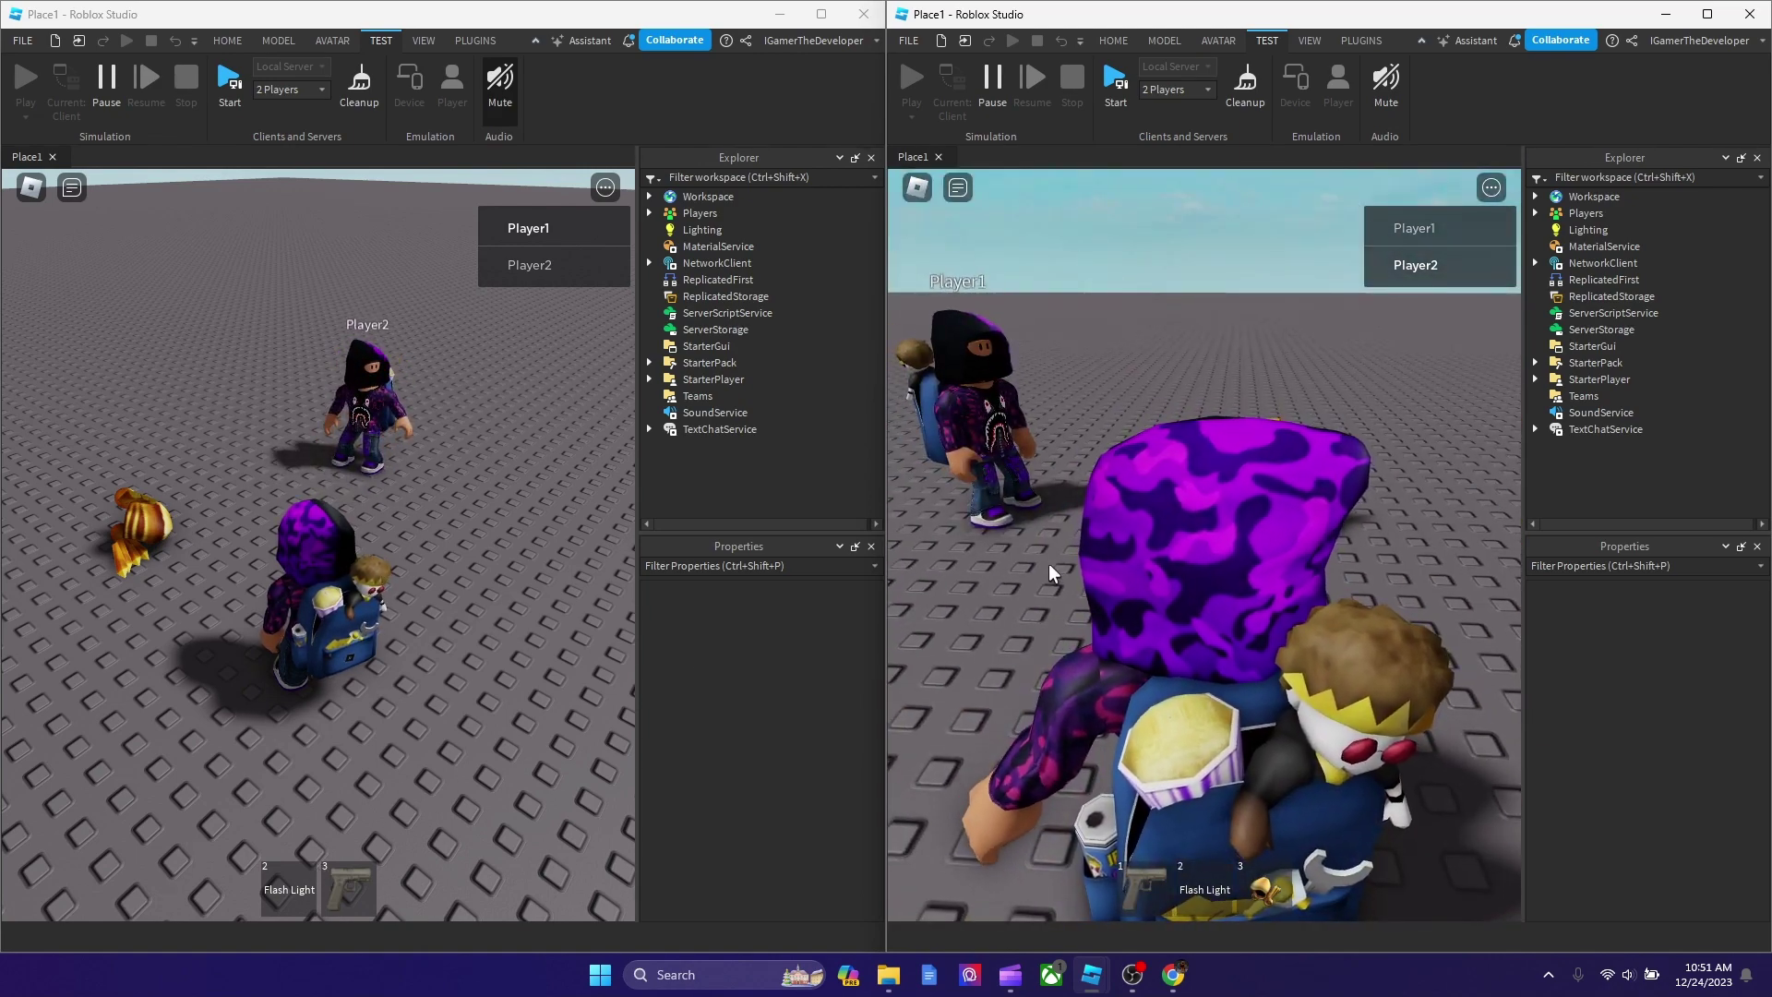
pyautogui.scroll(5, 1204, 545)
pyautogui.scroll(-4, 1203, 544)
pyautogui.scroll(-2, 1272, 538)
pyautogui.press('a')
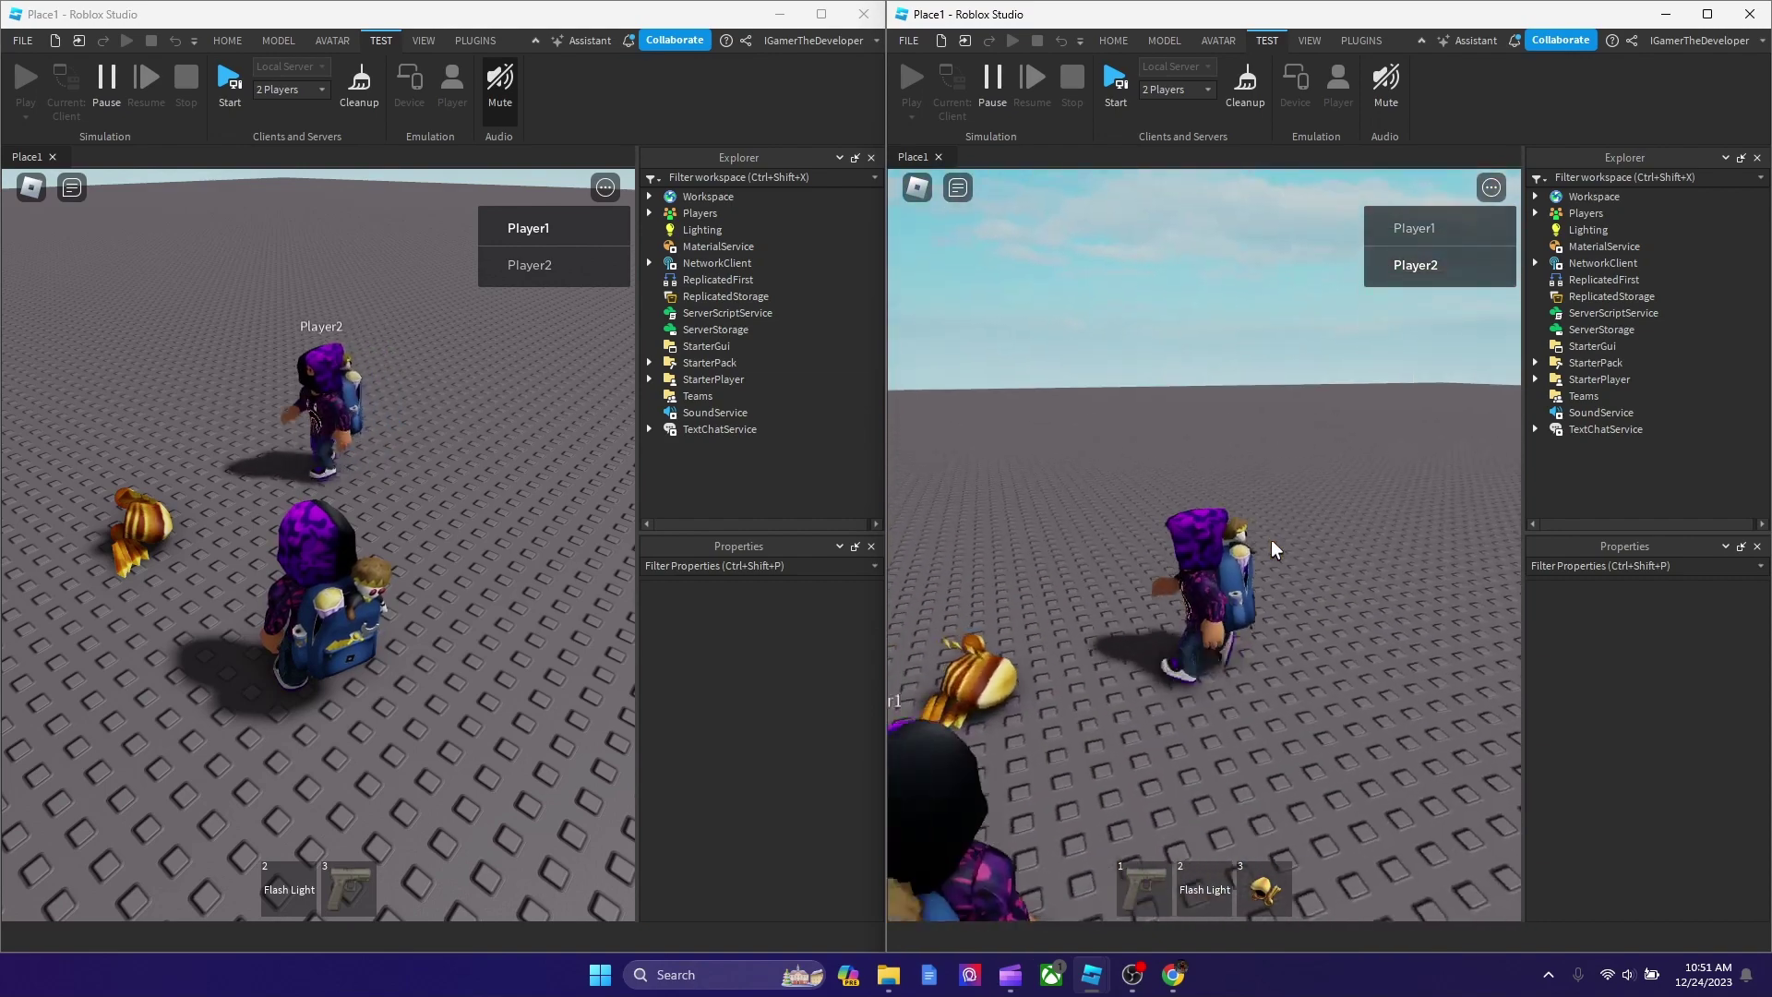
pyautogui.press('s')
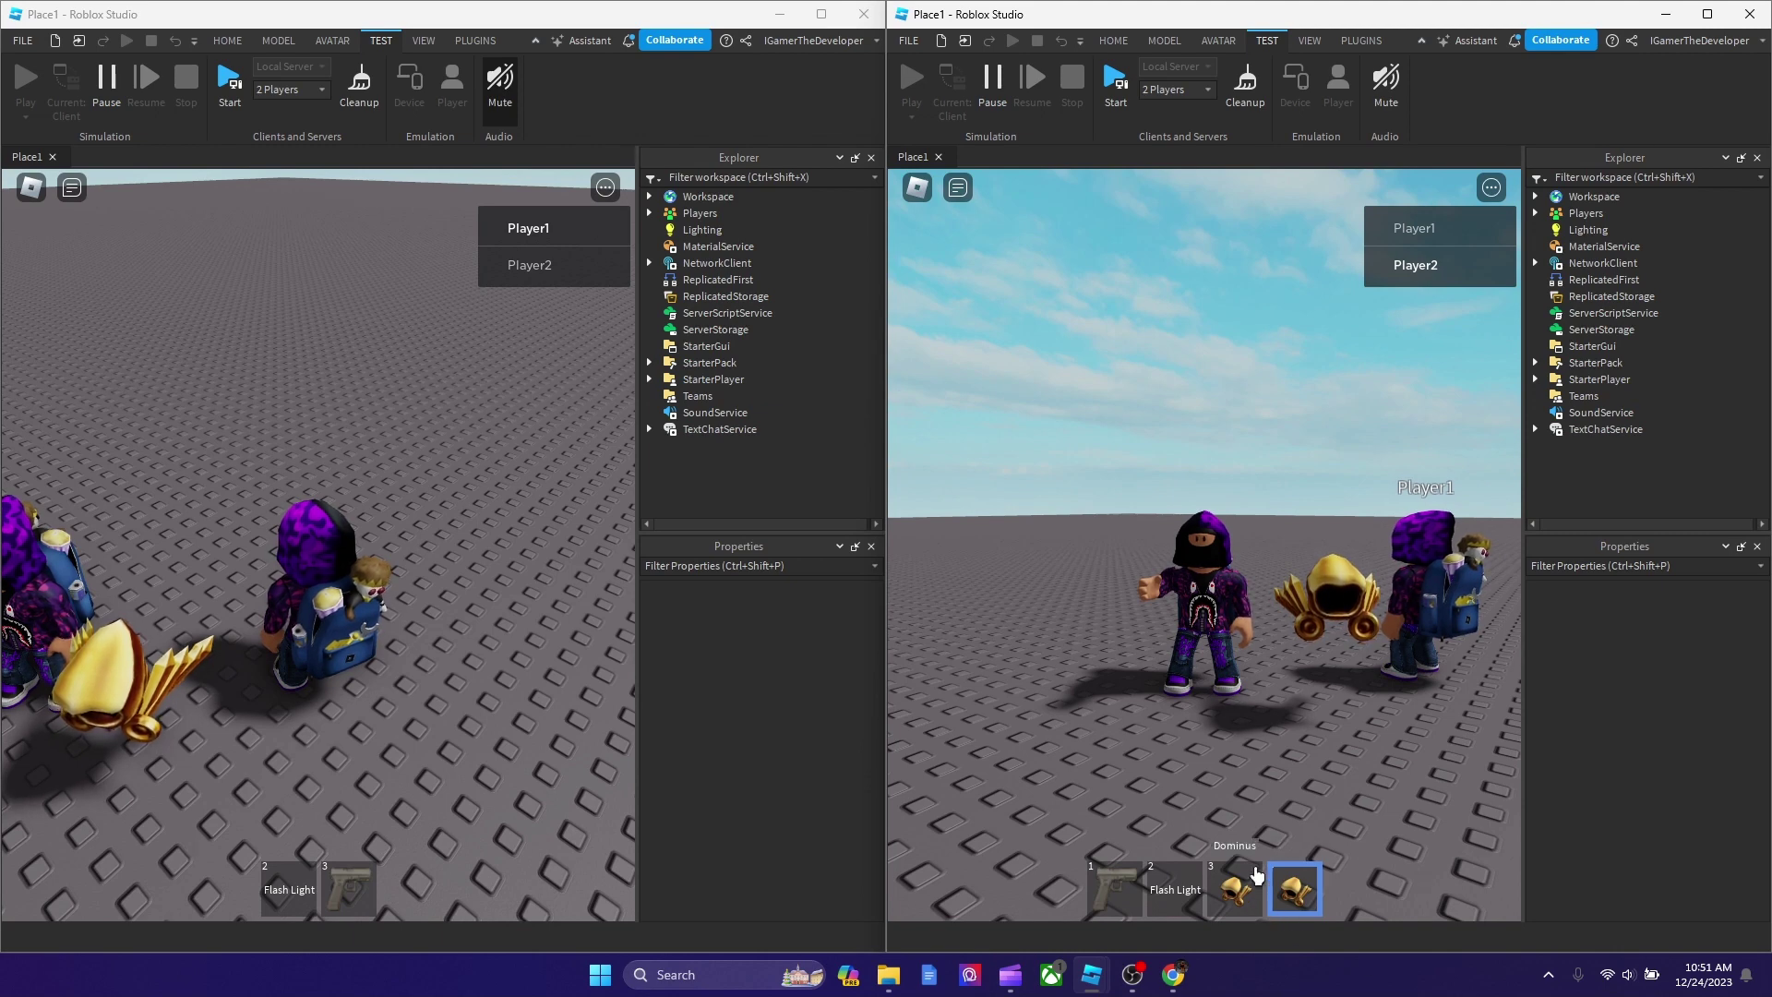
# Reset Player2's character through the Roblox menu, then check both client views.
pyautogui.click(916, 186)
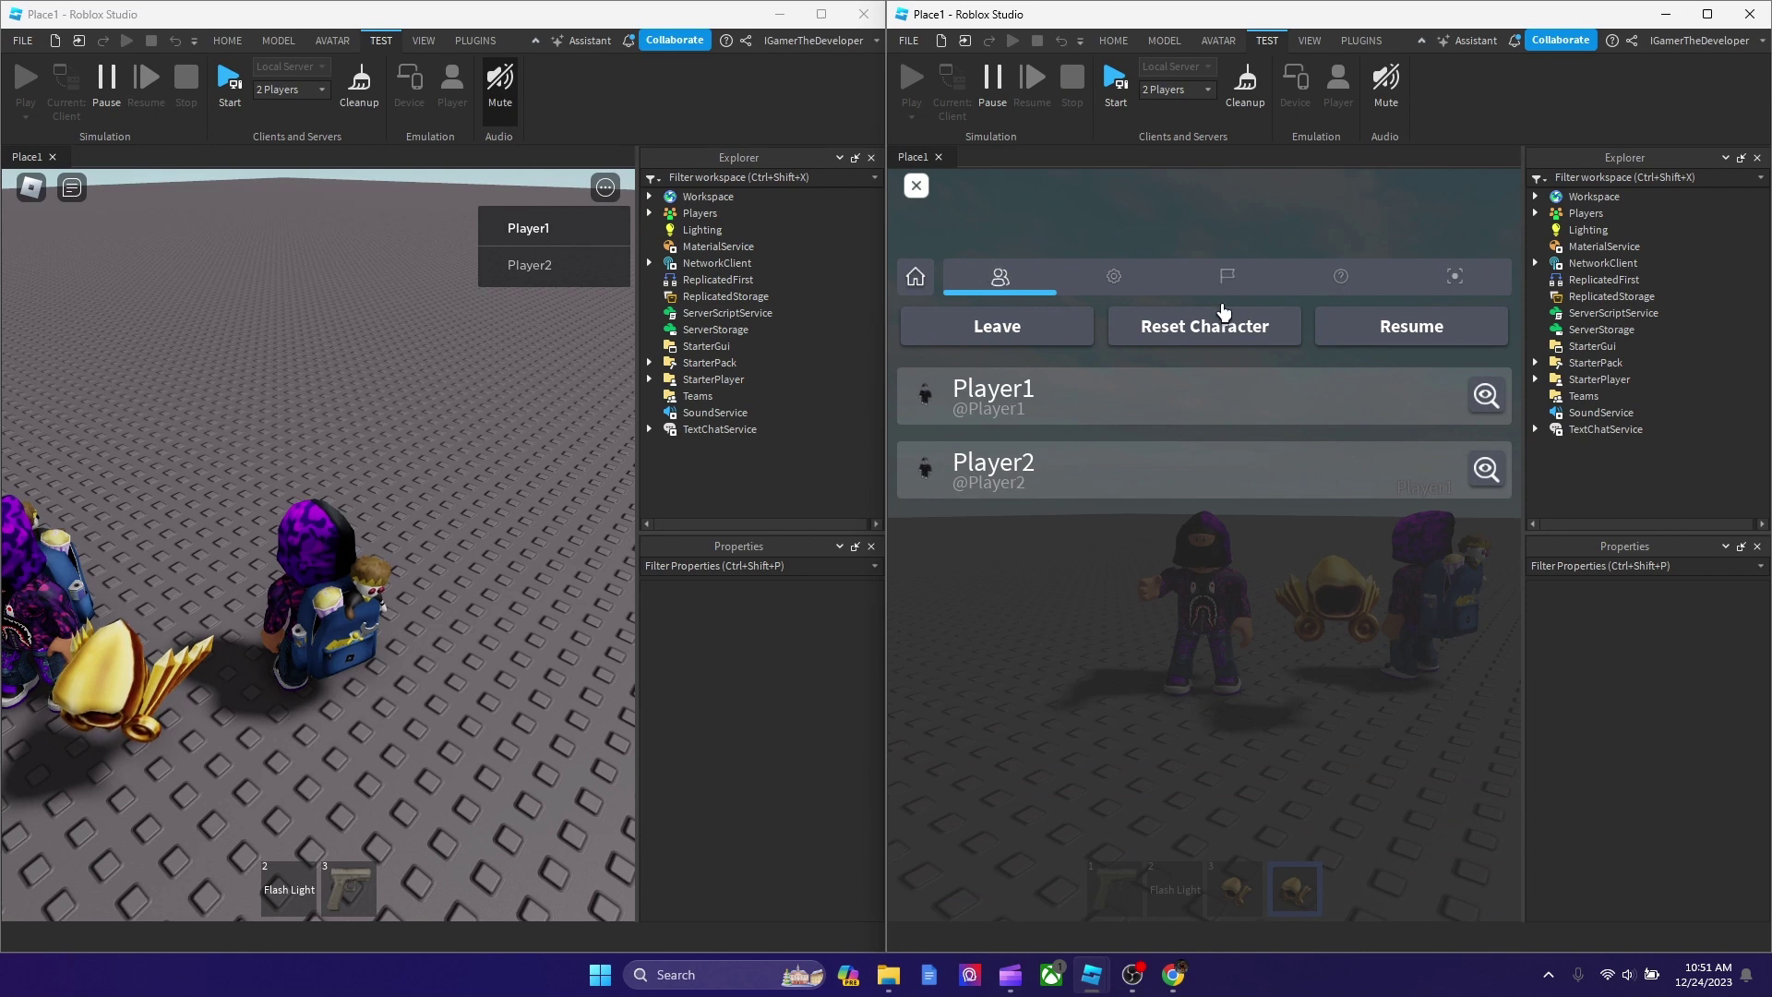
pyautogui.click(1205, 326)
pyautogui.click(1161, 493)
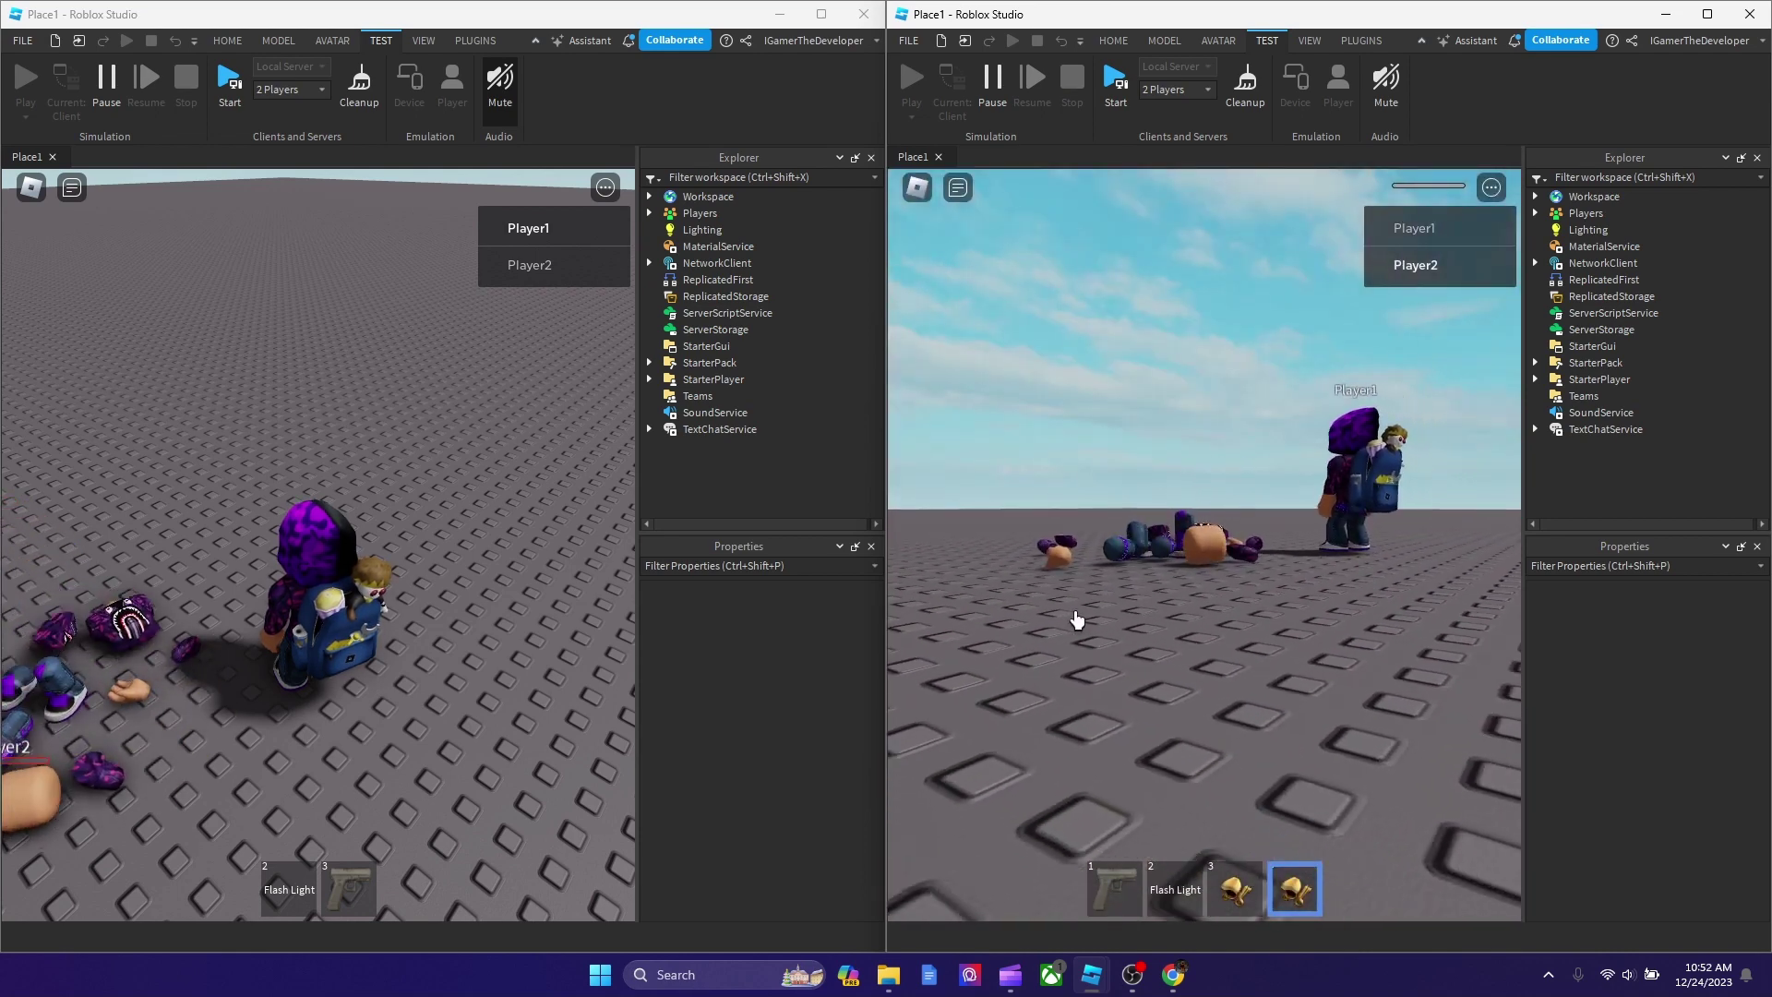
pyautogui.click(459, 624)
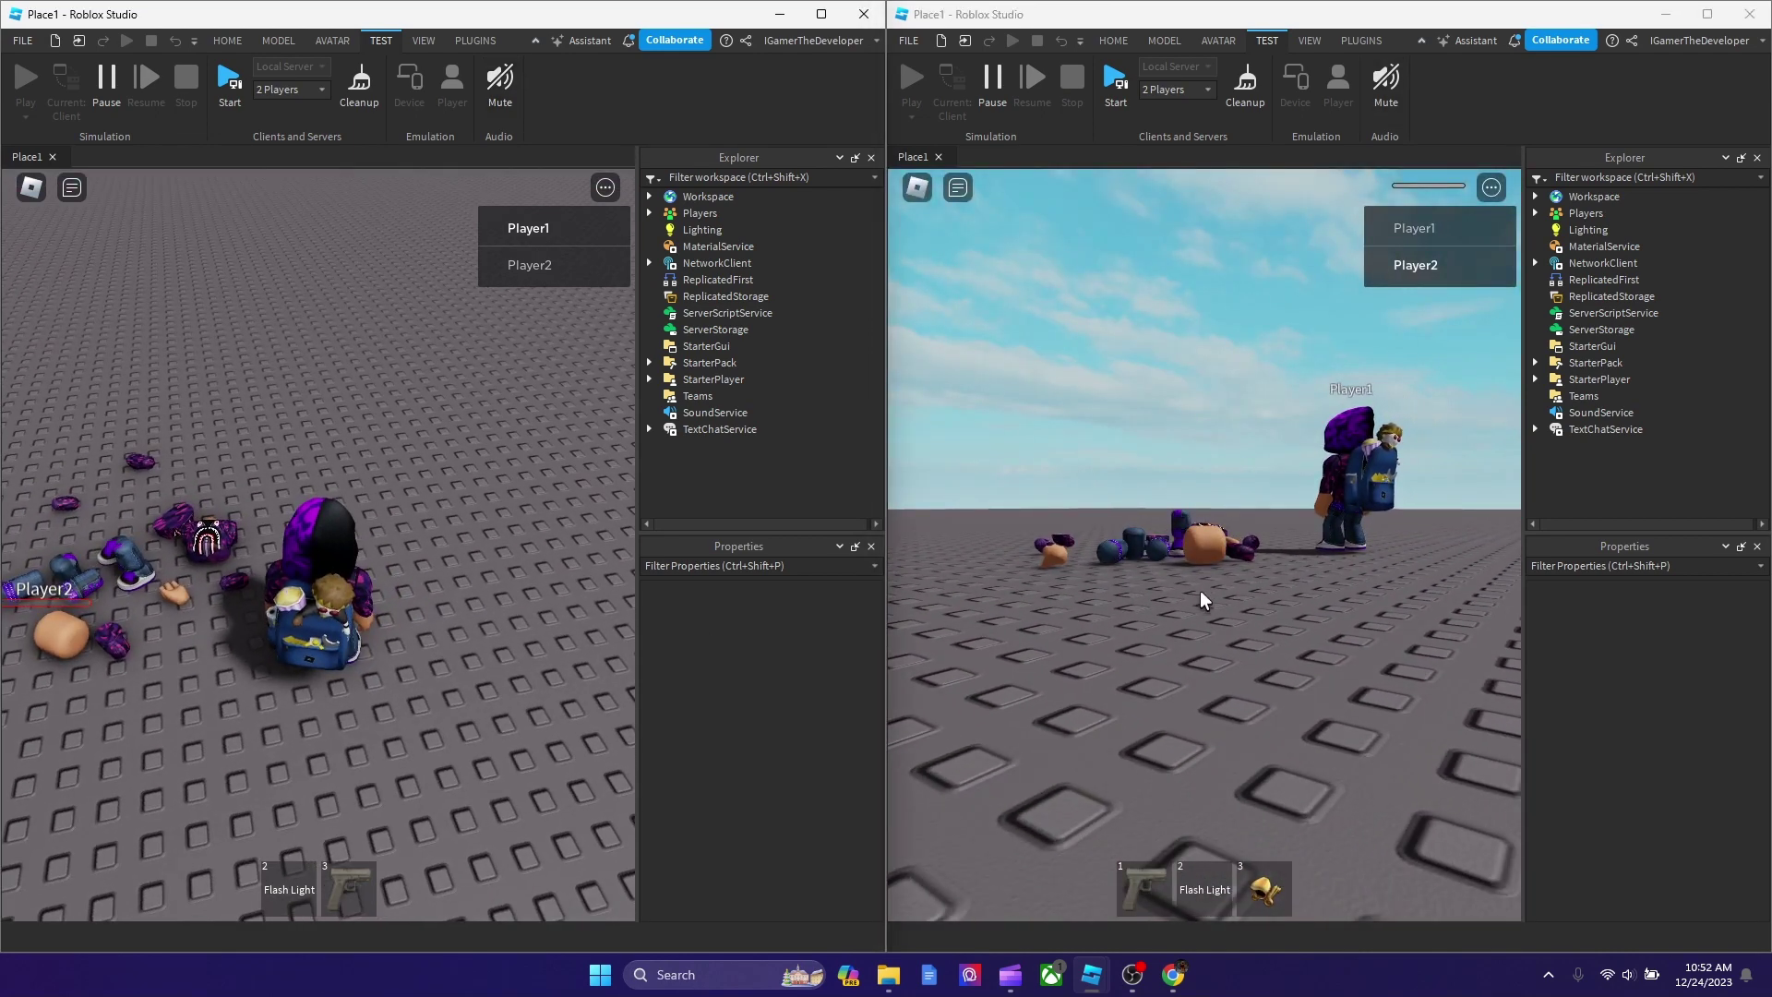
pyautogui.click(1212, 664)
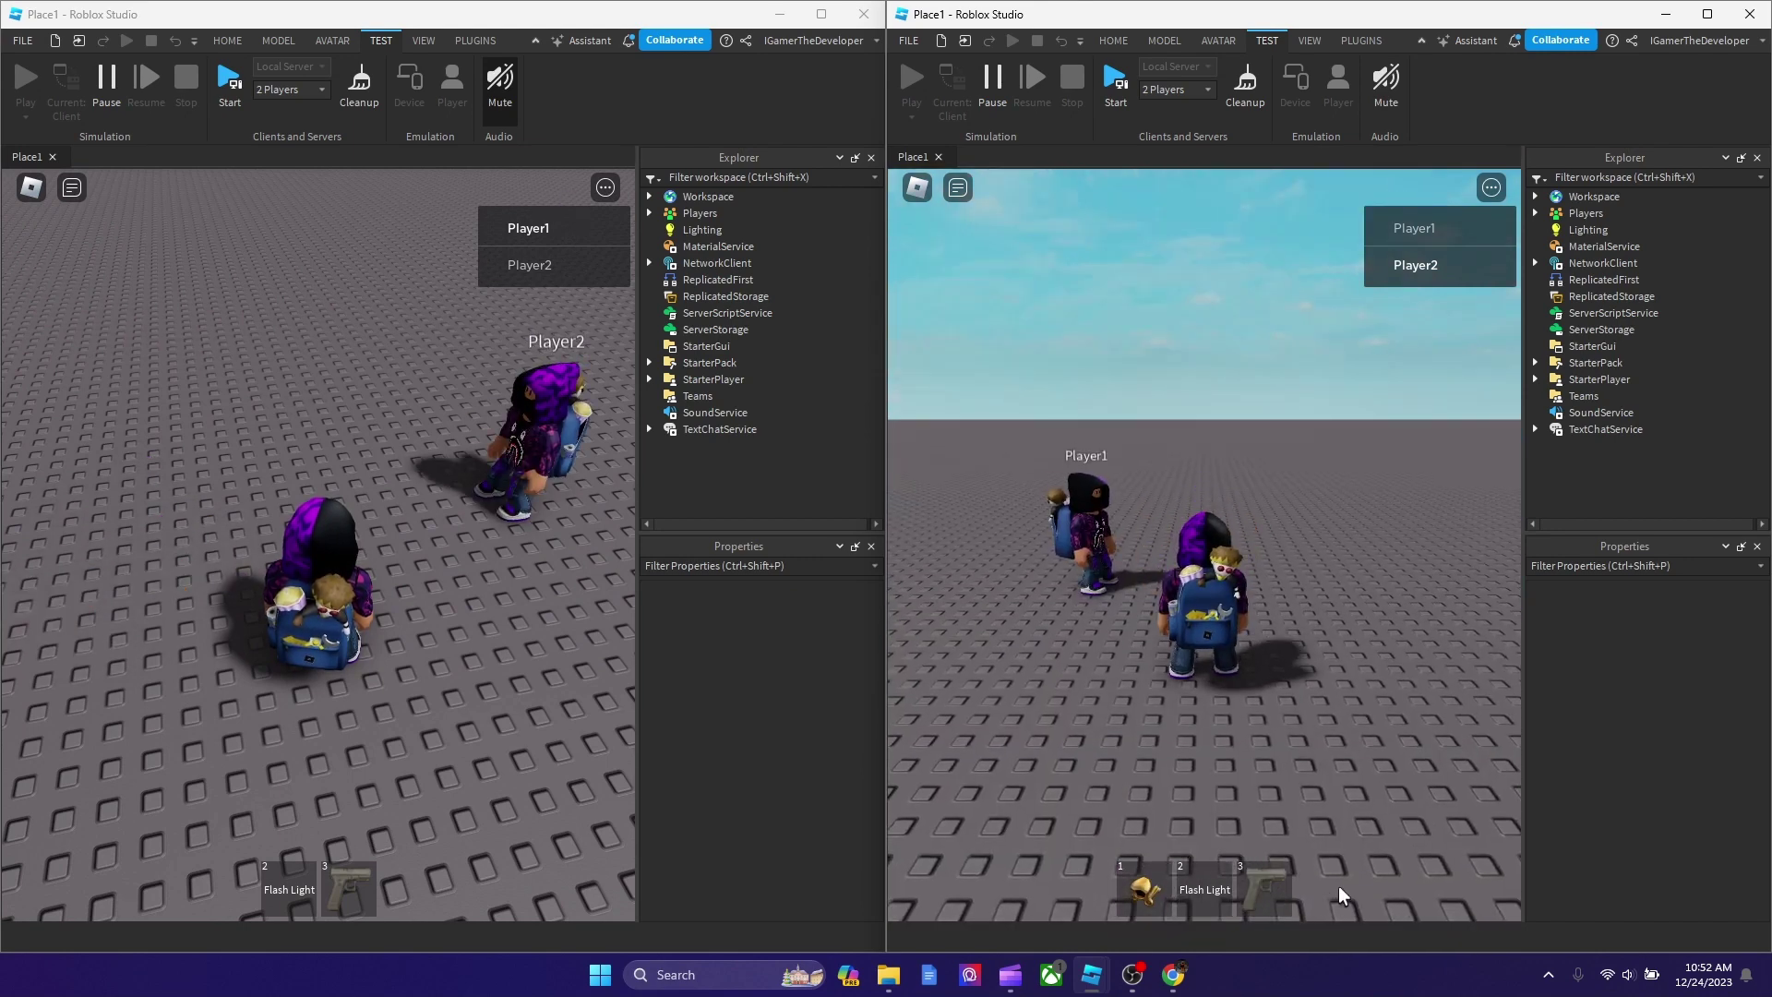
pyautogui.scroll(-10, 1170, 553)
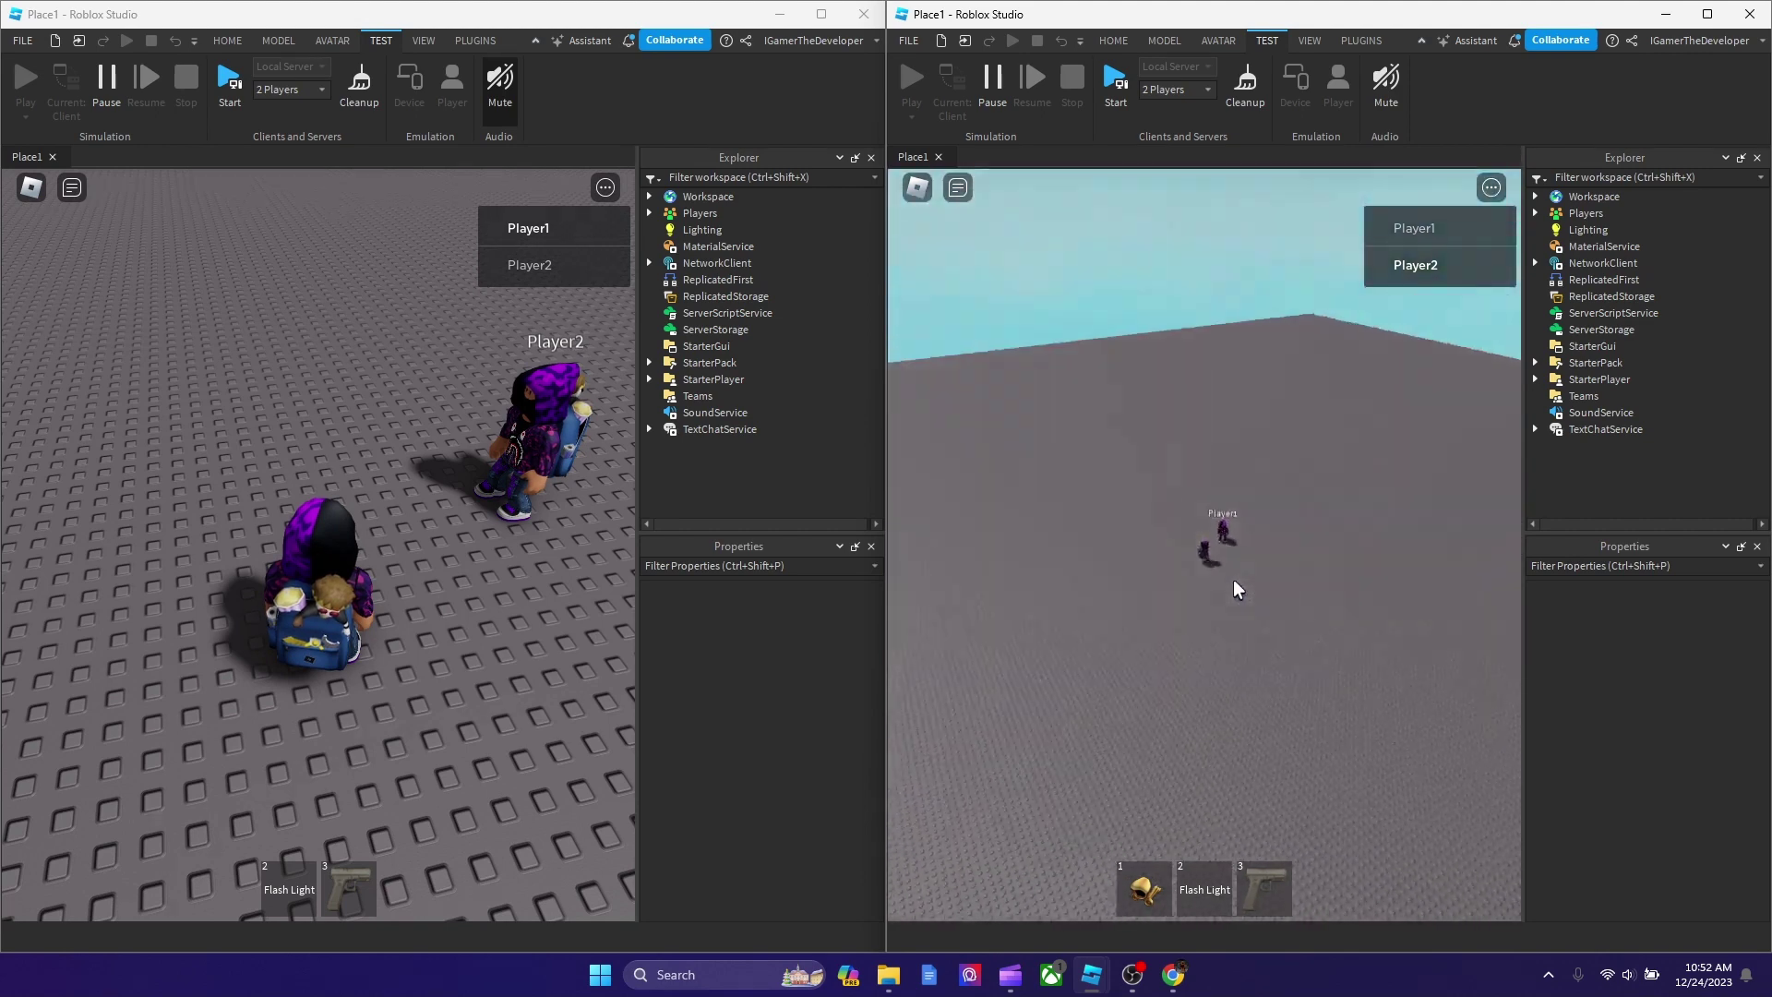
pyautogui.moveTo(1233, 578); pyautogui.dragTo(1234, 580, button='right')
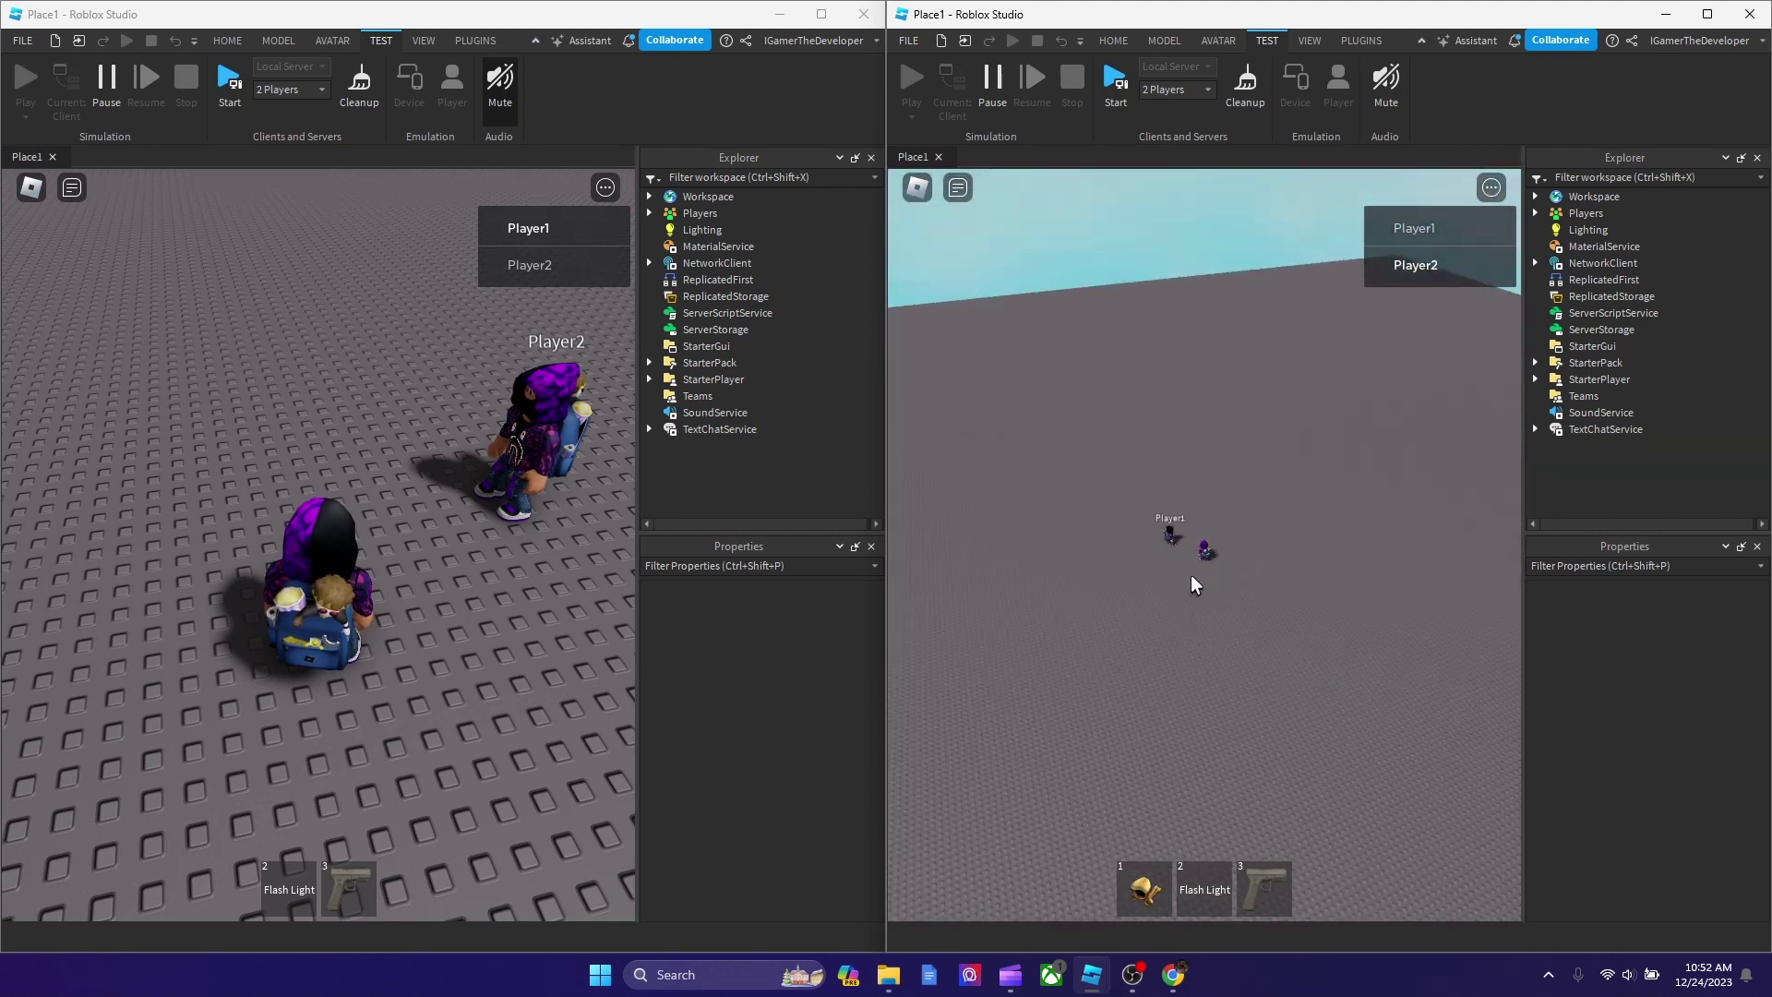
pyautogui.click(453, 523)
# Drop the Dominus as Player2 and walk Player1 onto it to pick it up.
pyautogui.press('1')
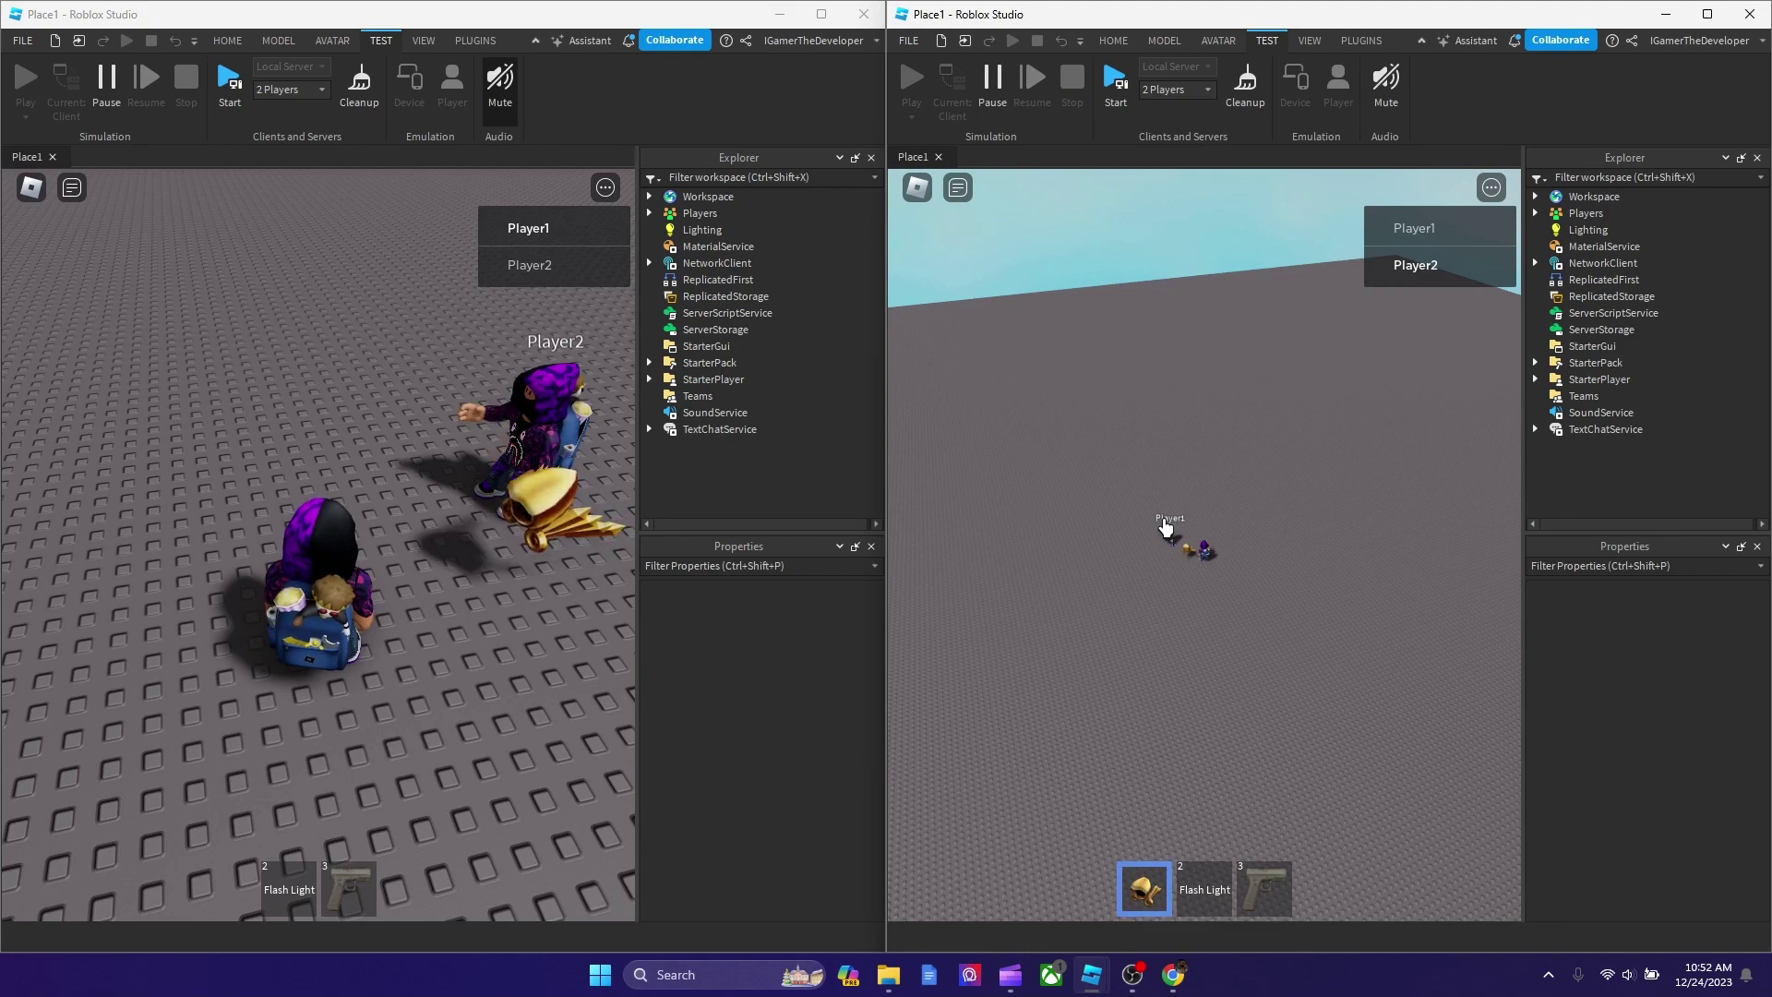
pyautogui.press('BackSpace')
pyautogui.click(409, 477)
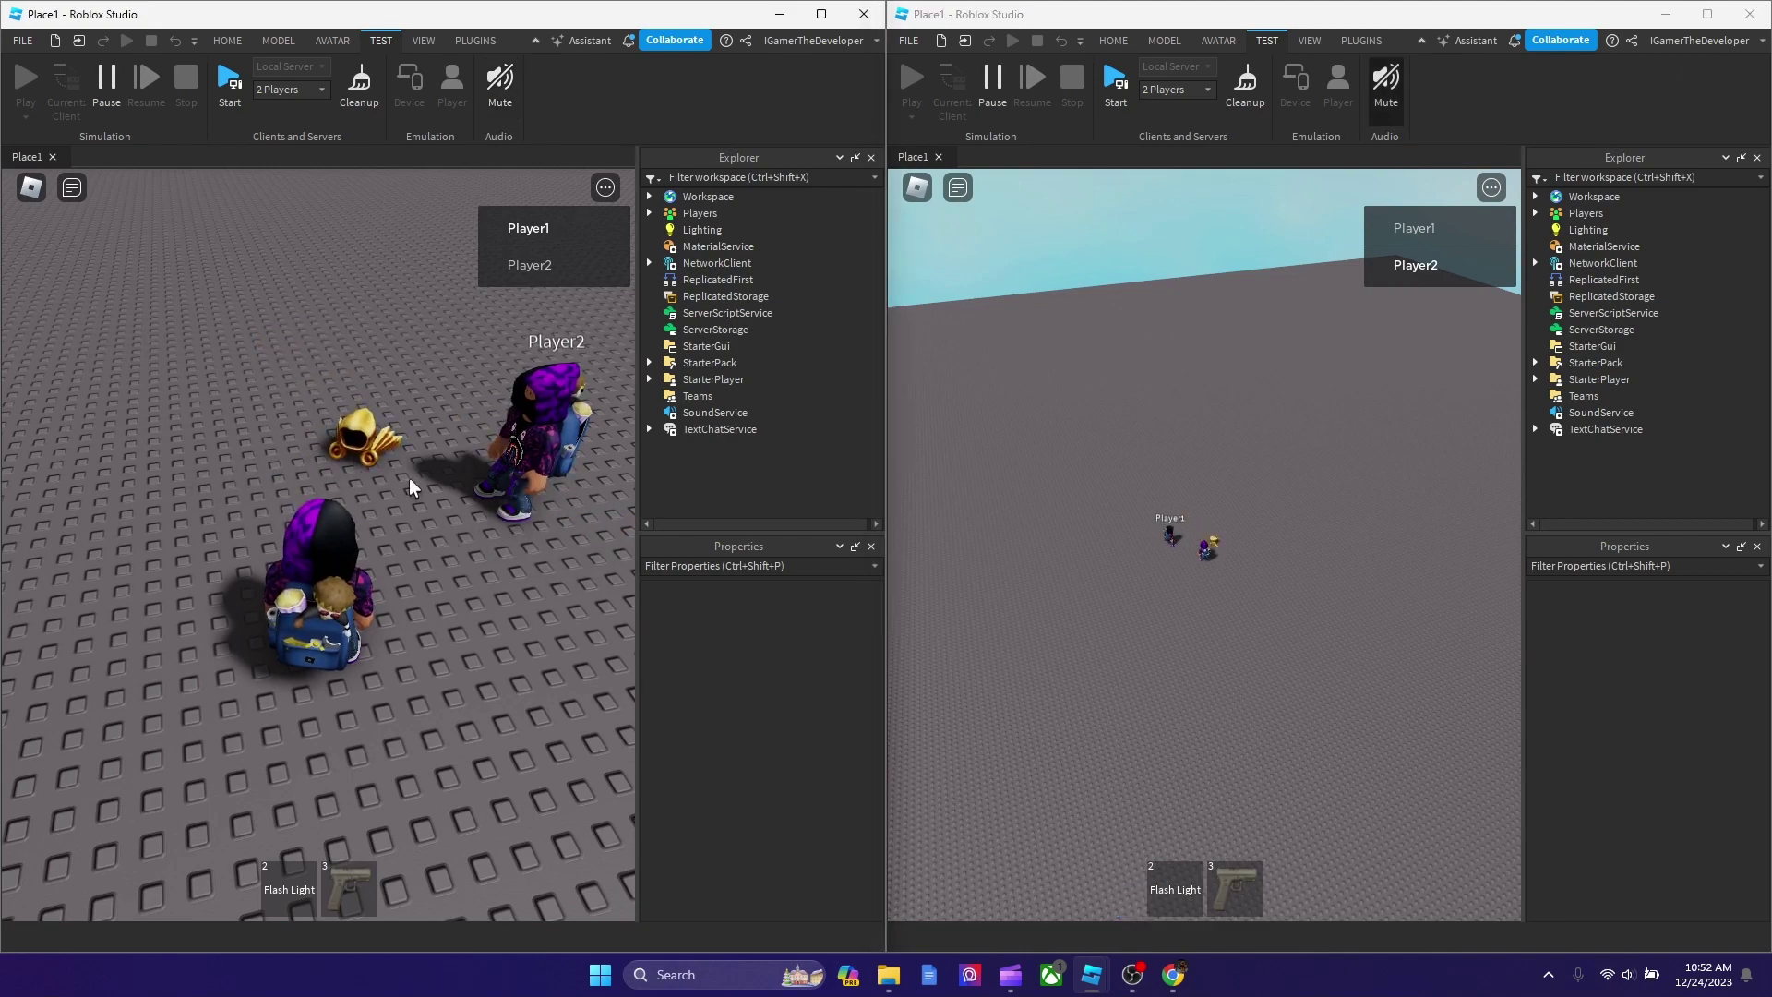
pyautogui.moveTo(389, 485); pyautogui.dragTo(280, 596, button='right')
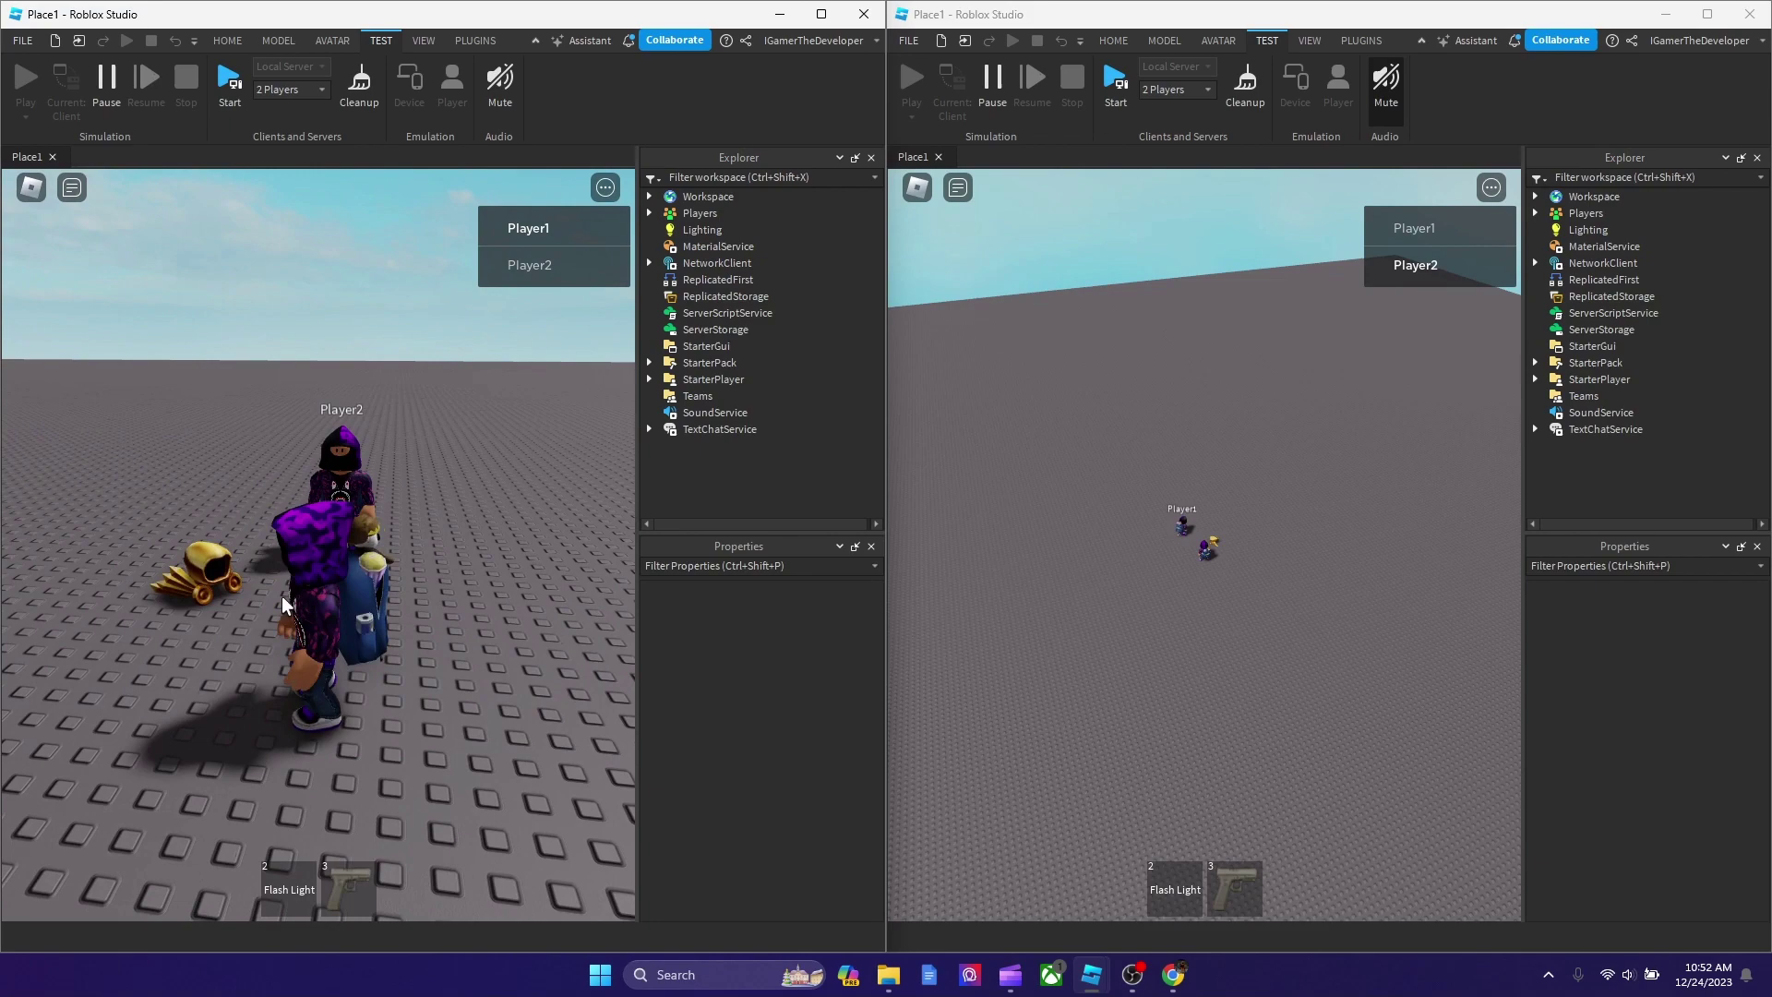
pyautogui.press('w')
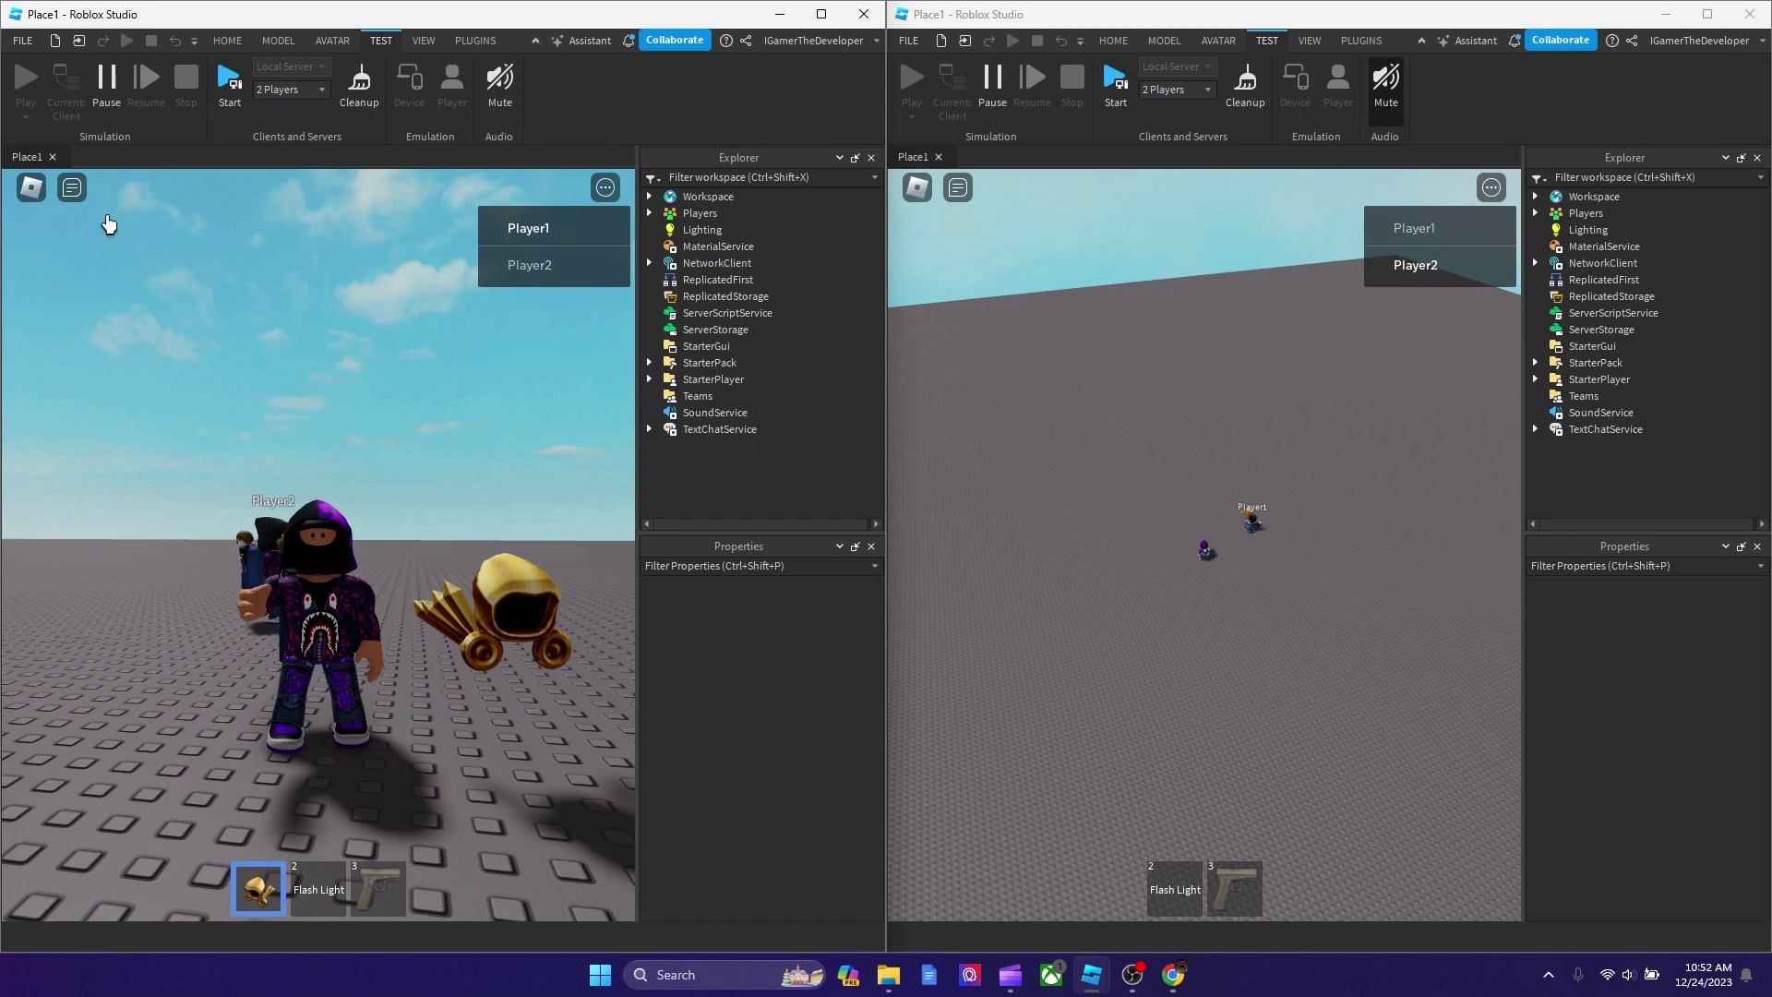
# Reset Player1's character through the Roblox menu and confirm.
pyautogui.click(32, 188)
pyautogui.click(284, 327)
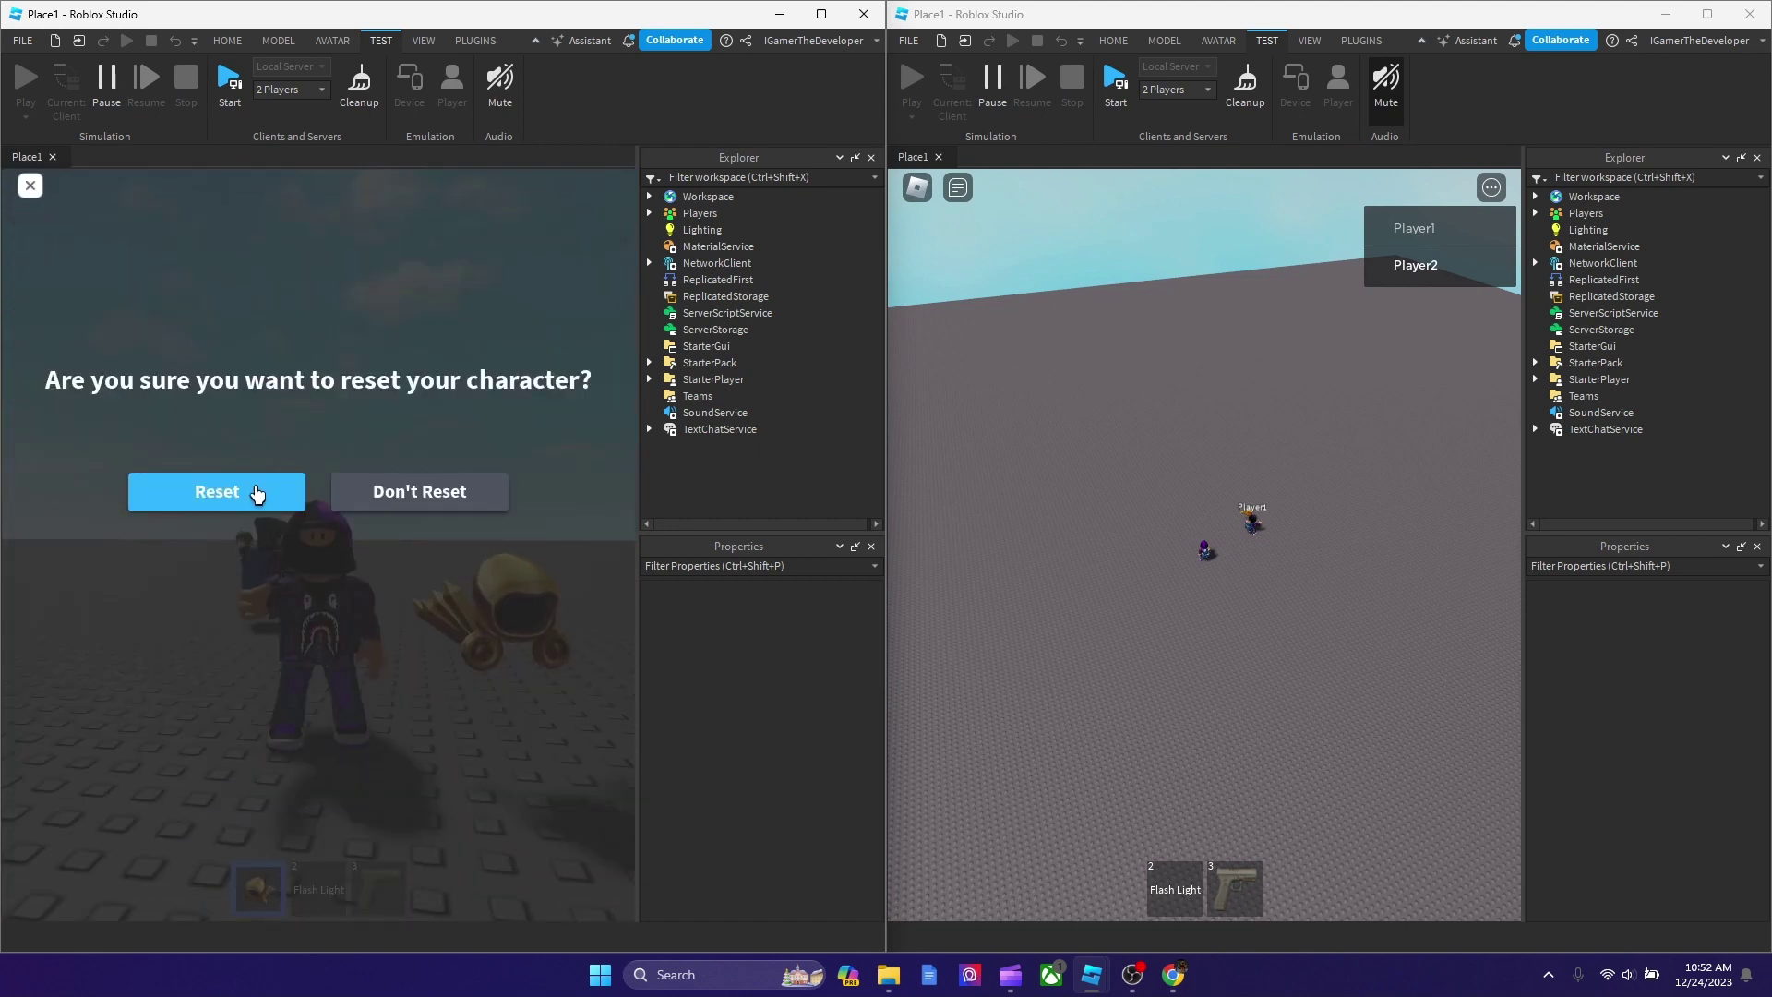
pyautogui.click(257, 495)
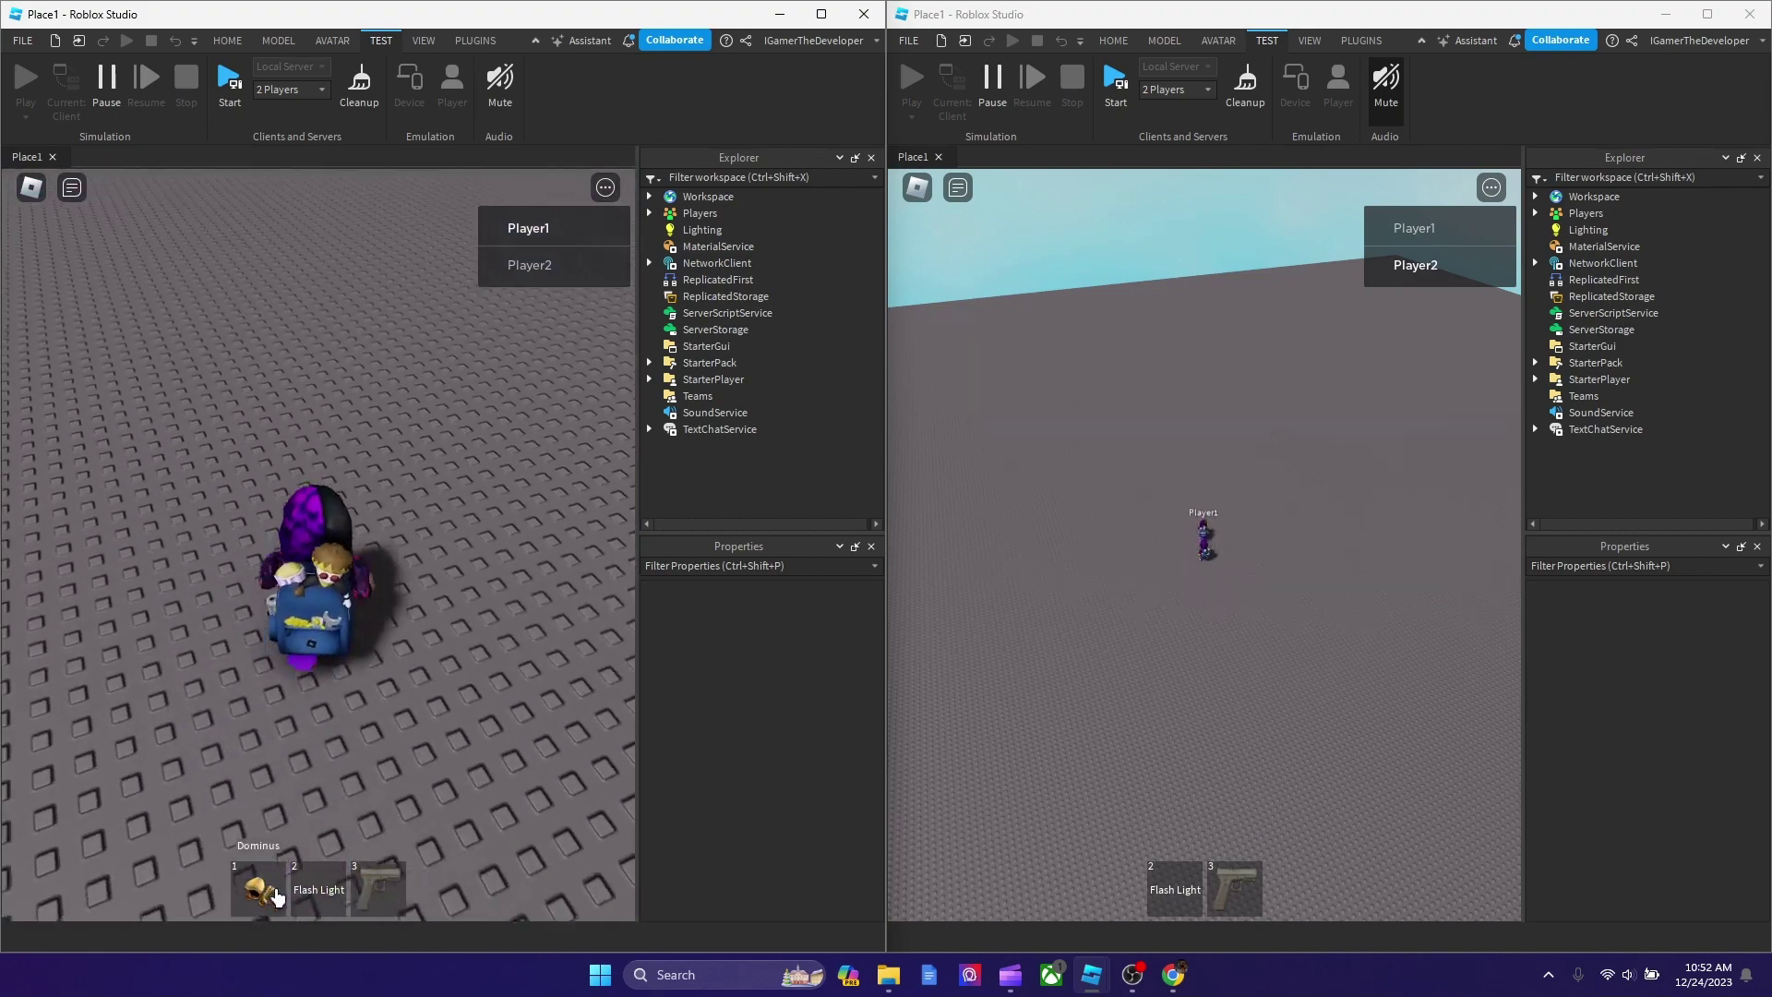
# Equip and drop the Dominus as Player1, then step away from it.
pyautogui.press('1')
pyautogui.press('w')
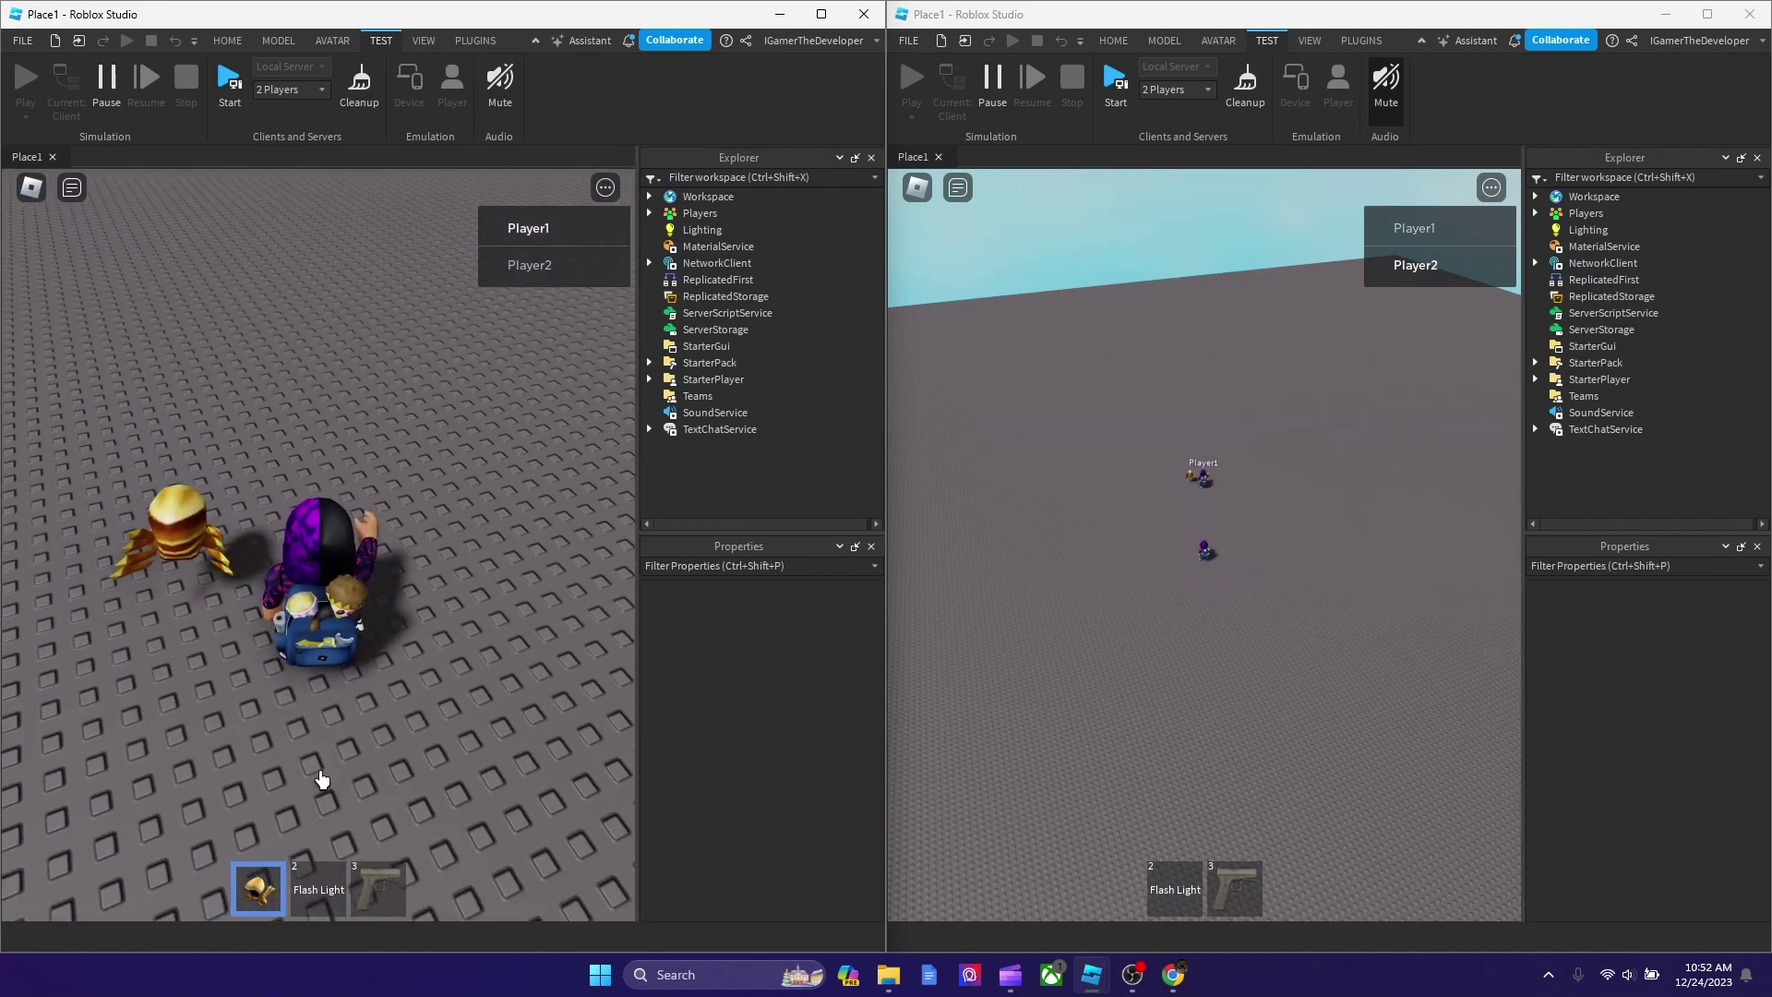
pyautogui.press('BackSpace')
pyautogui.press('s')
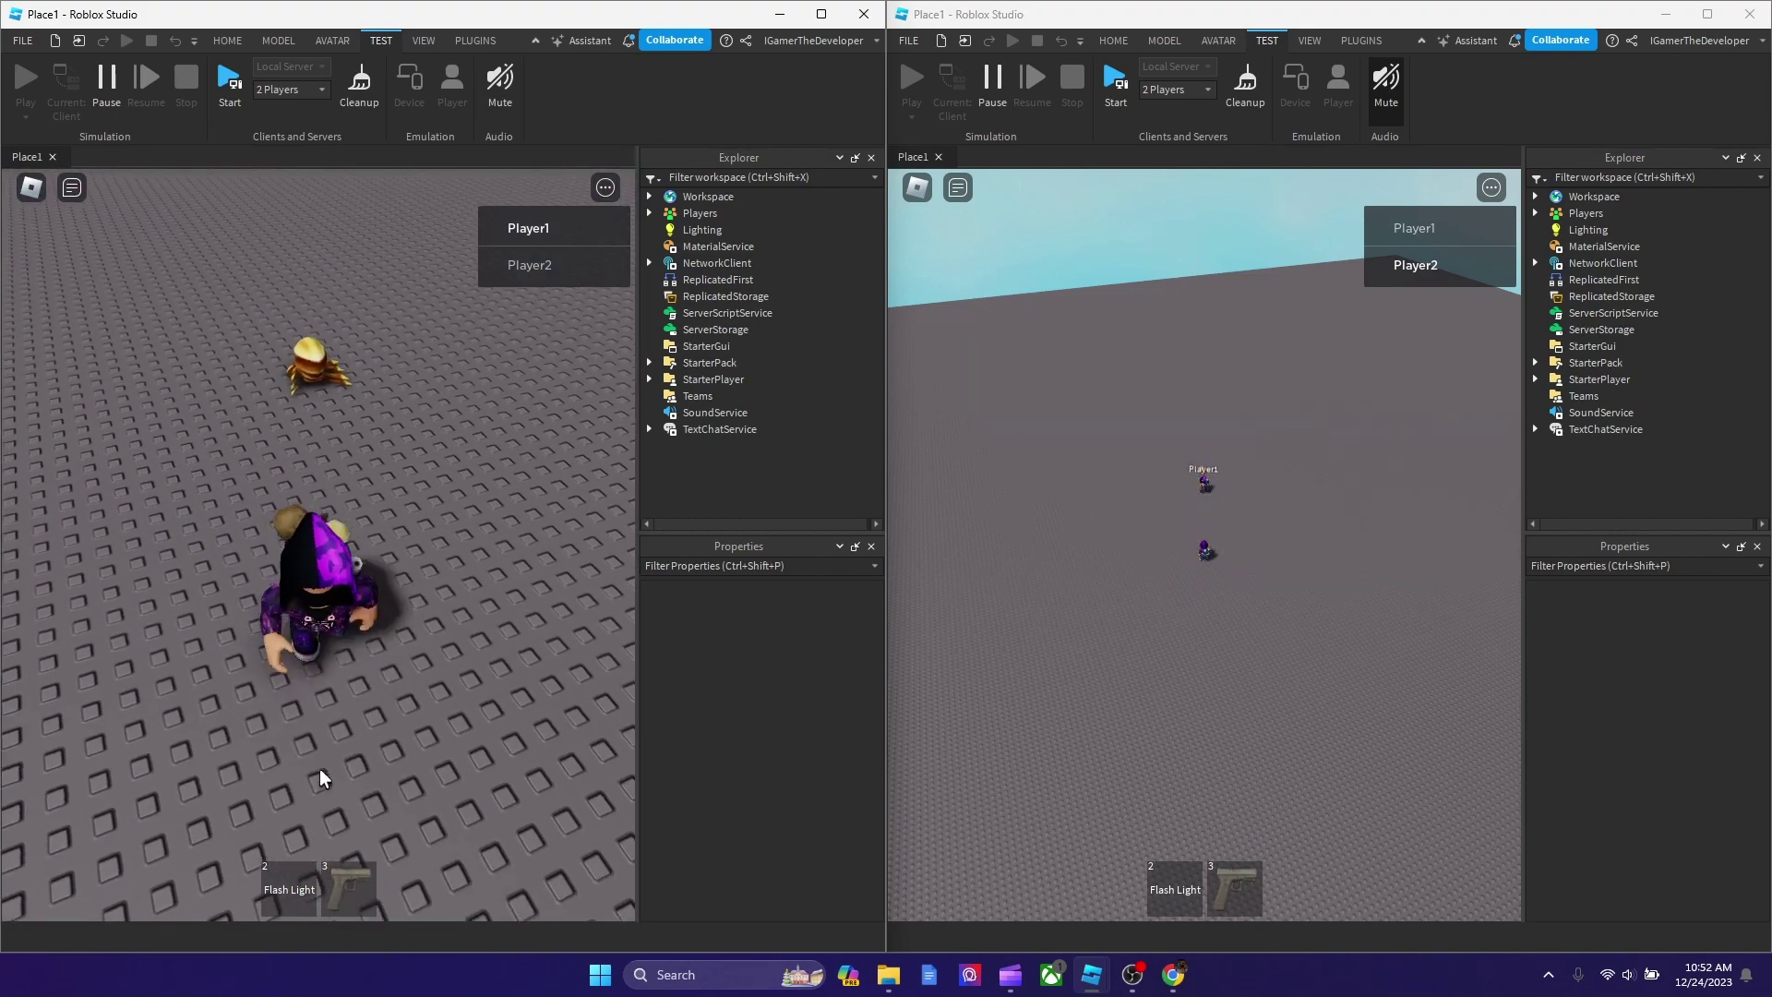
# Walk Player1 beside Player2 and tilt both cameras to show the ground.
pyautogui.moveTo(321, 698); pyautogui.dragTo(331, 680, button='right')
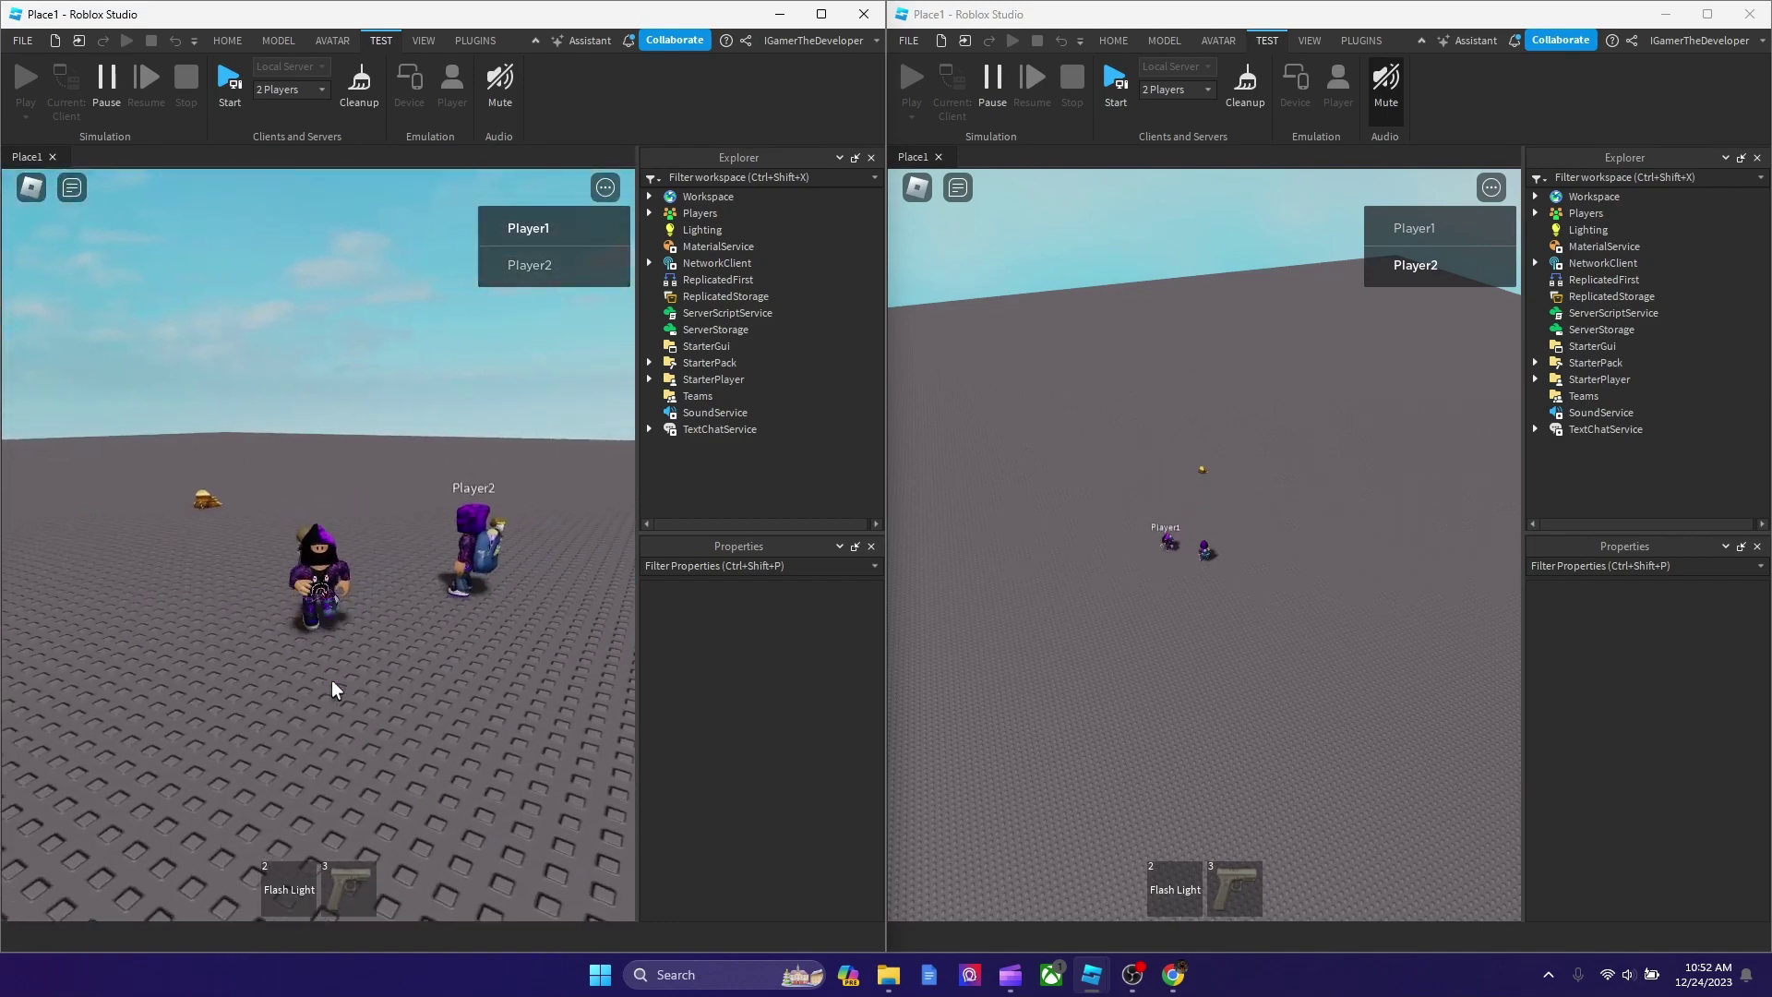
pyautogui.press('w')
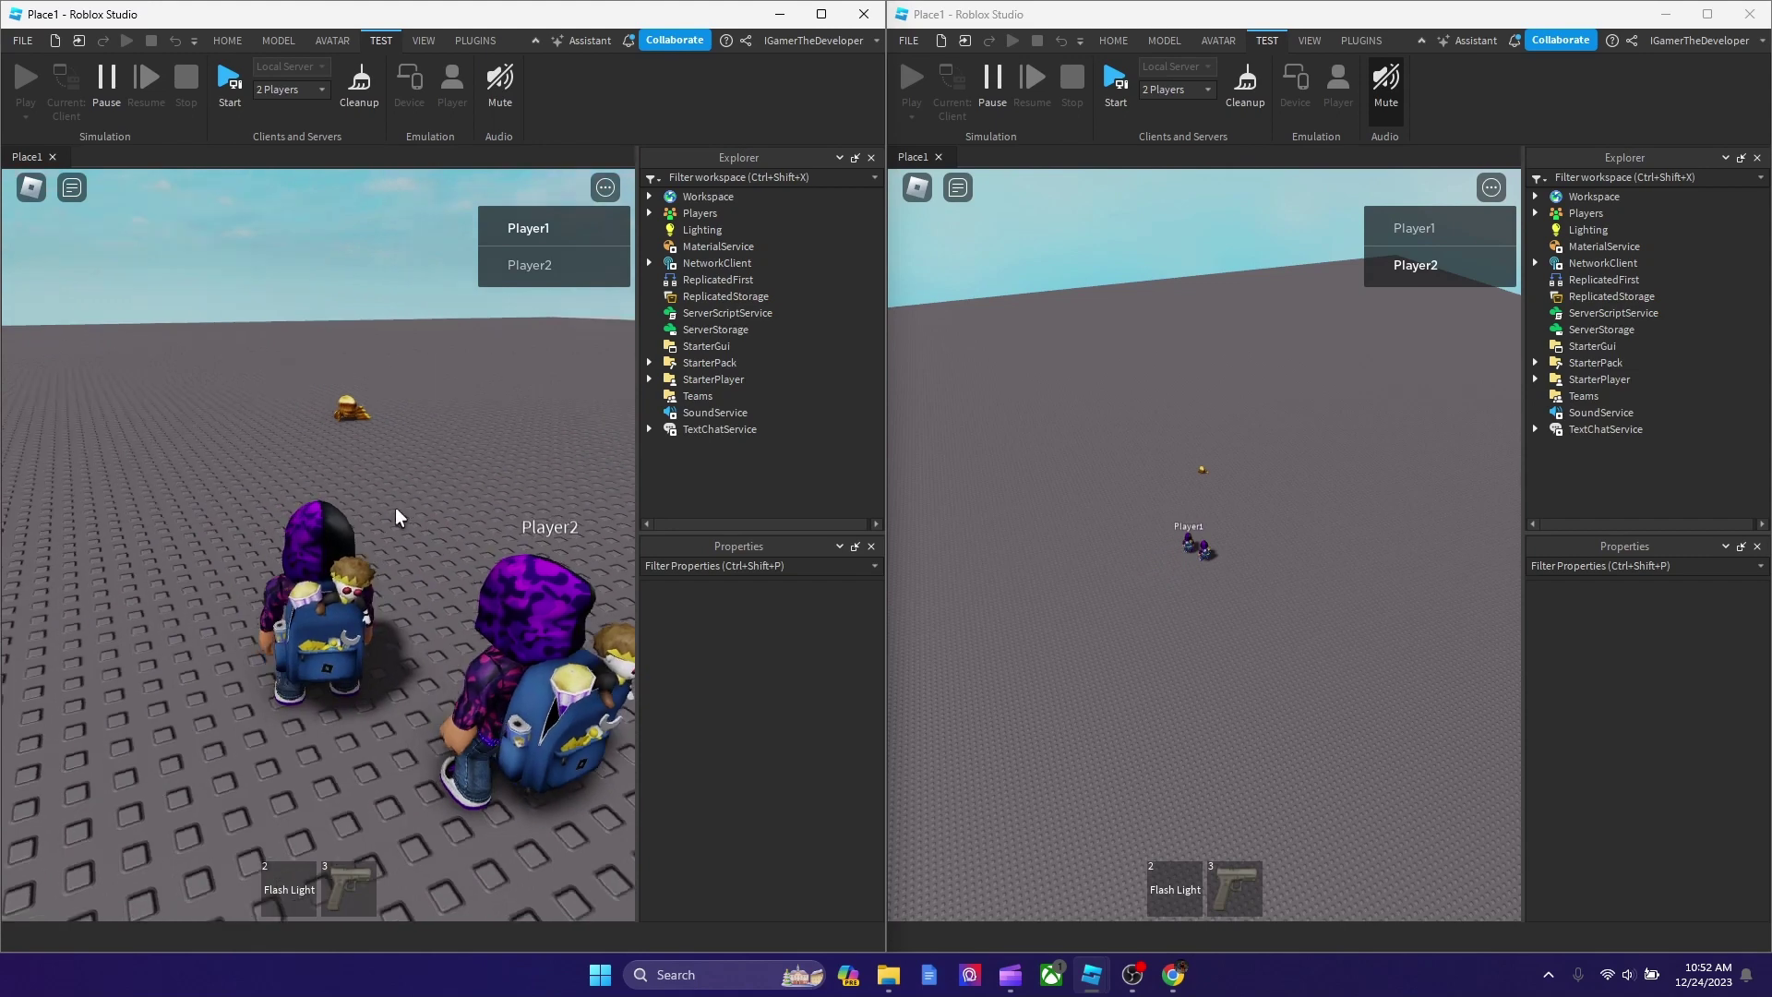
pyautogui.moveTo(394, 507); pyautogui.dragTo(295, 544, button='right')
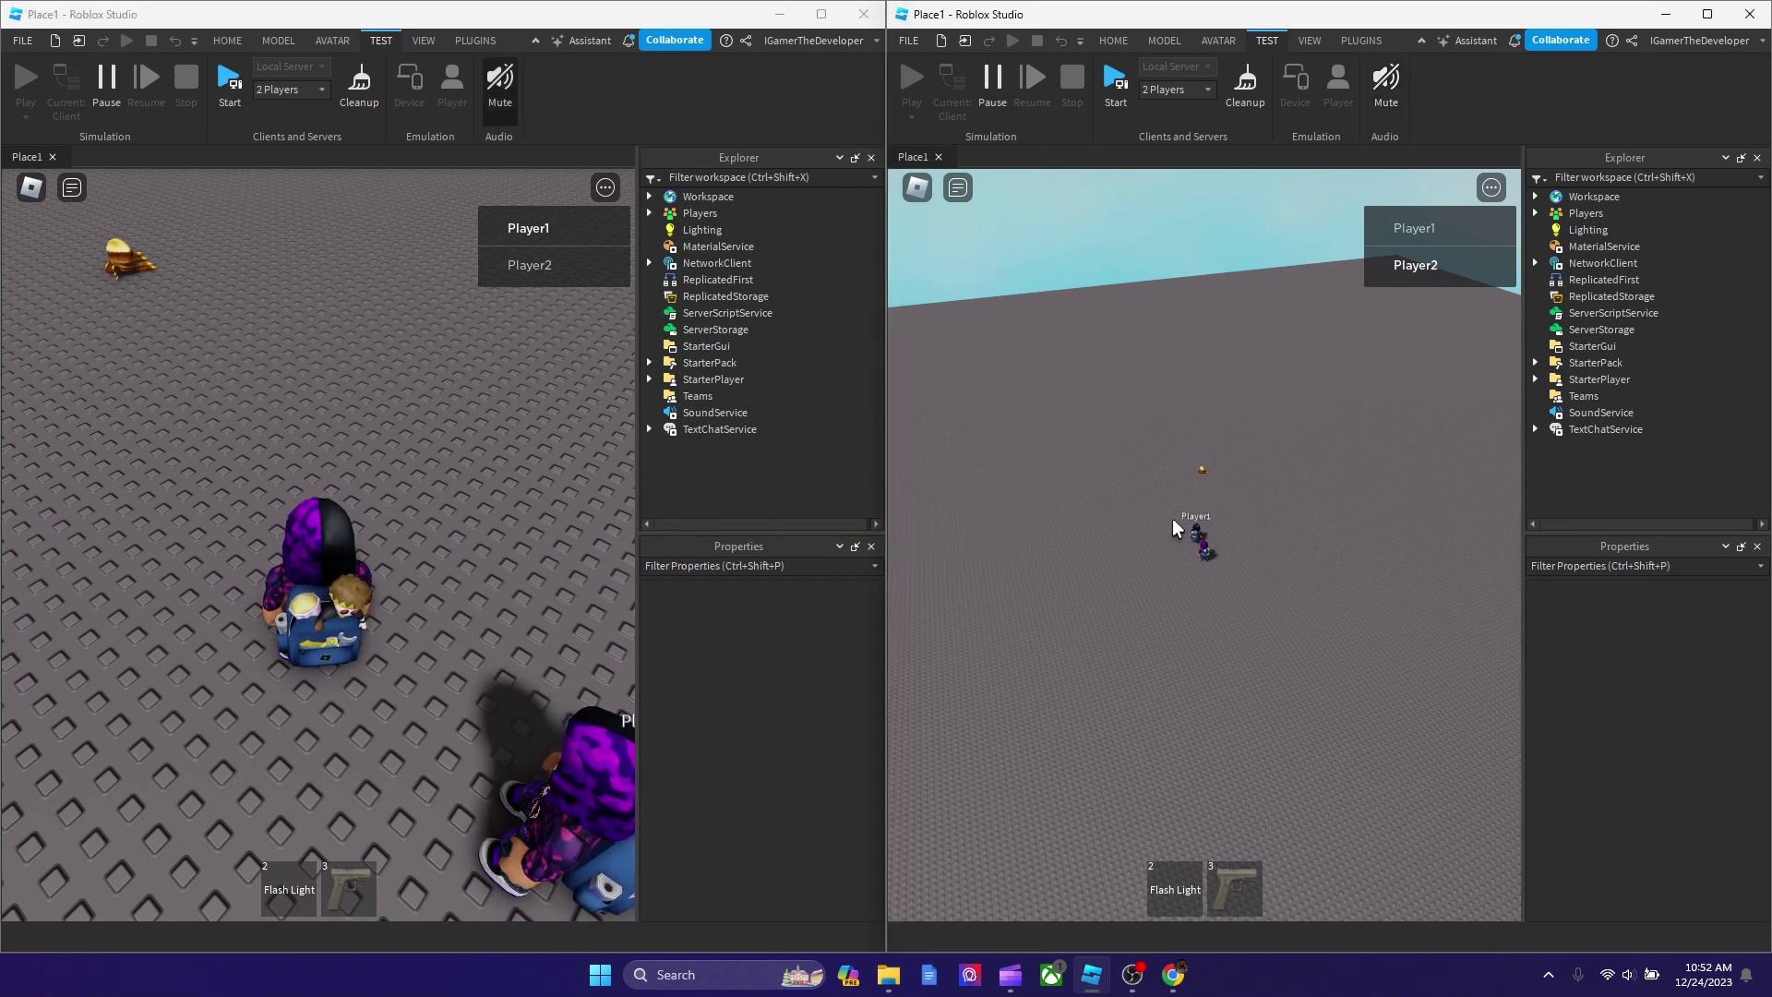
pyautogui.moveTo(1173, 518); pyautogui.dragTo(1143, 530, button='right')
pyautogui.scroll(2, 1142, 531)
pyautogui.scroll(2, 1143, 531)
pyautogui.scroll(2, 1143, 529)
pyautogui.scroll(3, 1143, 531)
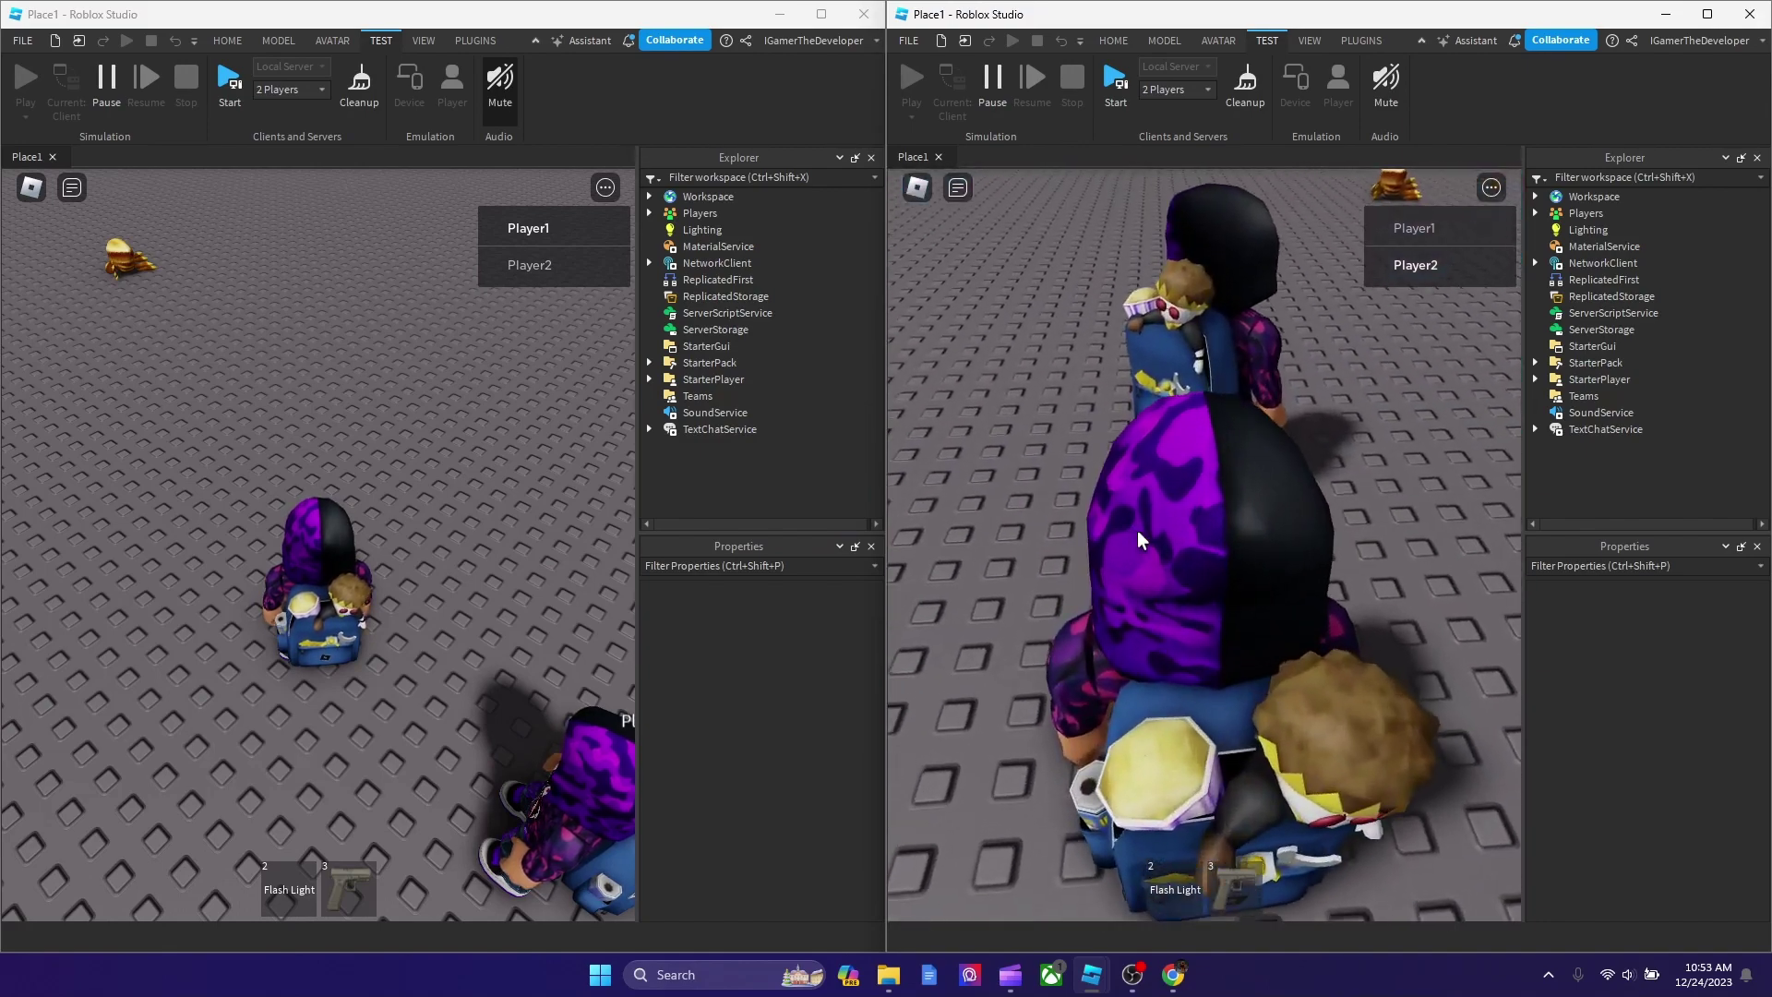